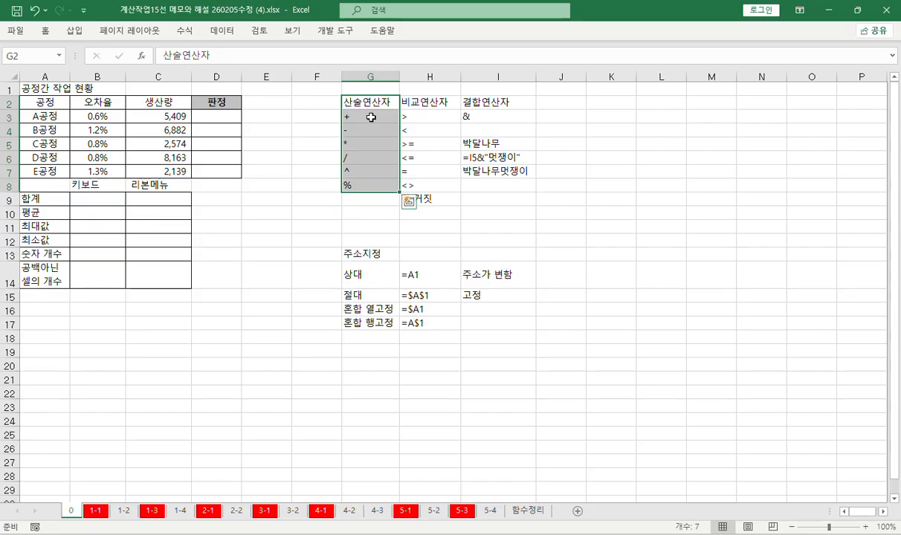
Step: Examine the arithmetic operators listed under 산술연산자 in G3:G8, from addition through exponent and percent
{"action": "left_click", "coordinate": [362, 132]}
{"action": "left_click", "coordinate": [365, 146]}
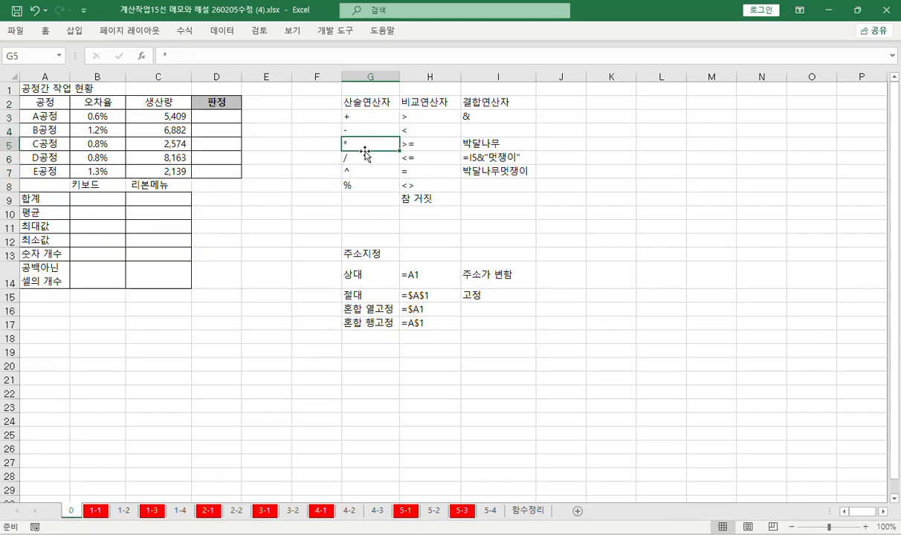
{"action": "left_click", "coordinate": [364, 160]}
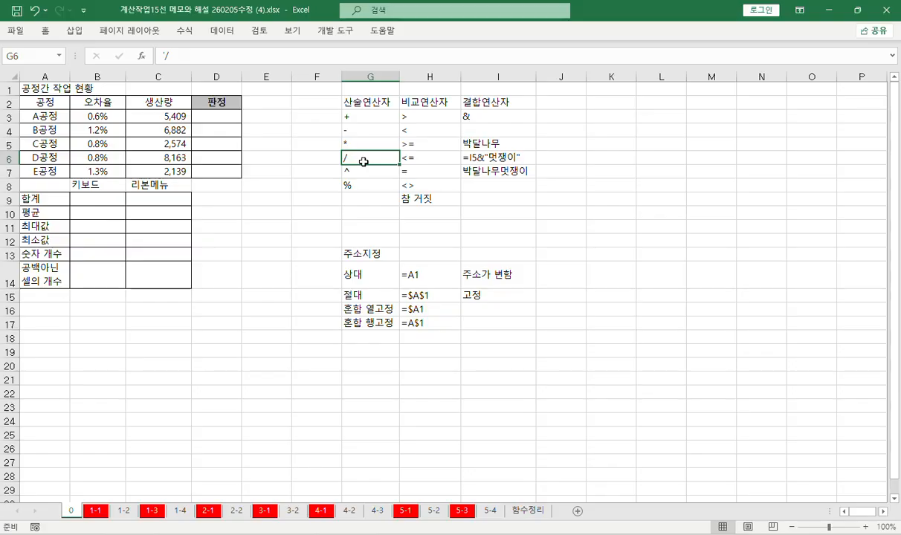
{"action": "left_click", "coordinate": [354, 171]}
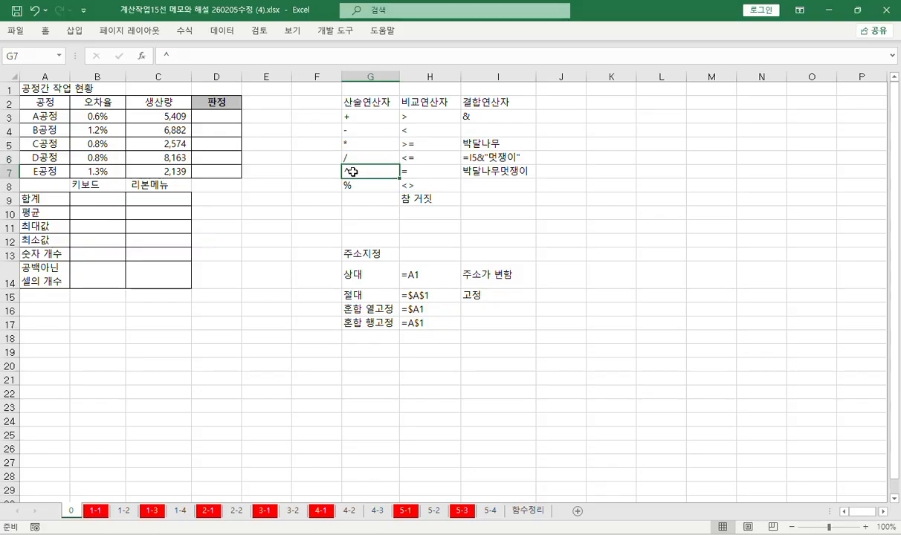
{"action": "left_click", "coordinate": [365, 186]}
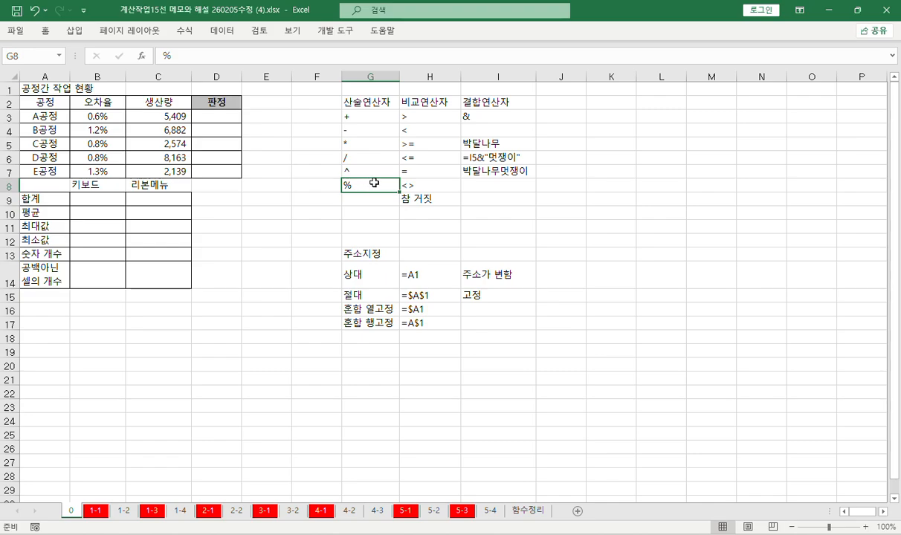
{"action": "left_click_drag", "start_coordinate": [374, 183], "coordinate": [364, 153]}
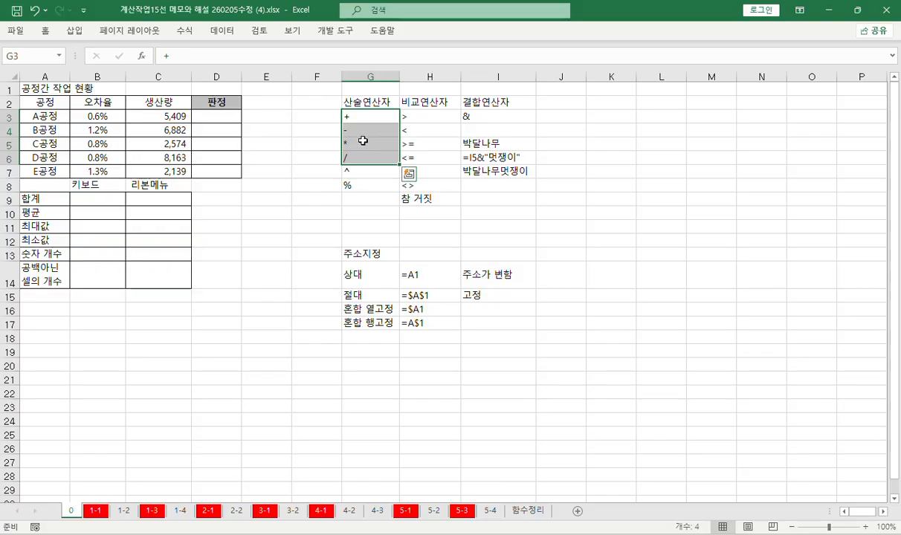
{"action": "left_click", "coordinate": [361, 184]}
Step: Examine the comparison operators listed under 비교연산자 in column H, including the 참 거짓 note beneath them
{"action": "left_click", "coordinate": [433, 107]}
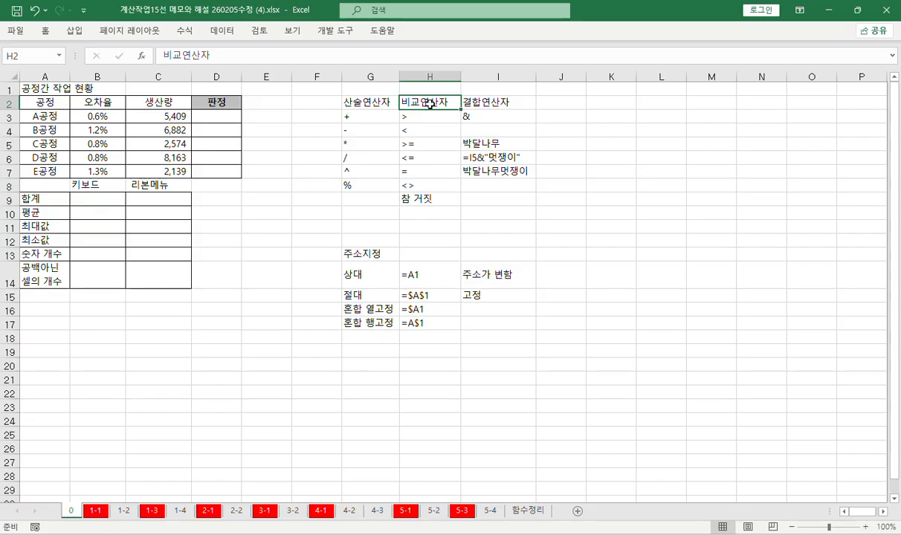
{"action": "left_click_drag", "start_coordinate": [429, 105], "coordinate": [416, 185]}
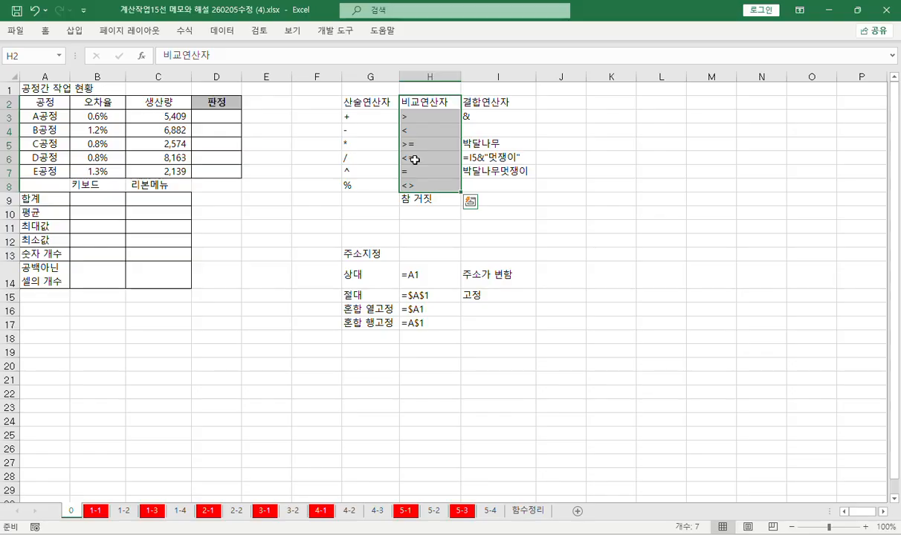
{"action": "left_click", "coordinate": [416, 119]}
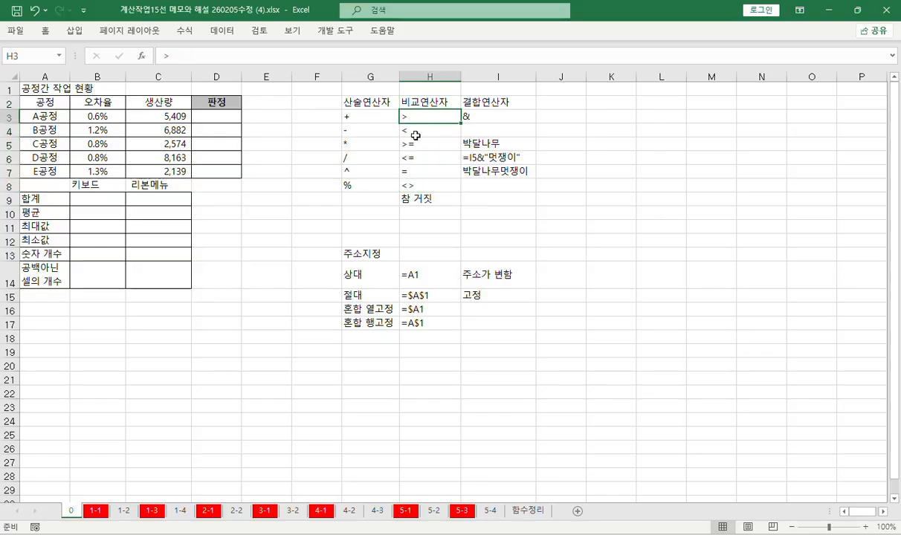
{"action": "left_click", "coordinate": [415, 132]}
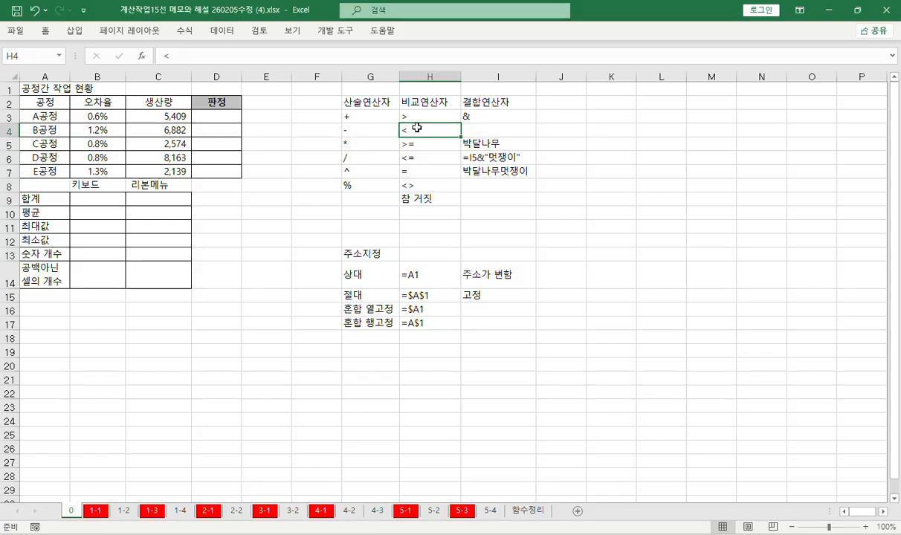
{"action": "left_click", "coordinate": [418, 118]}
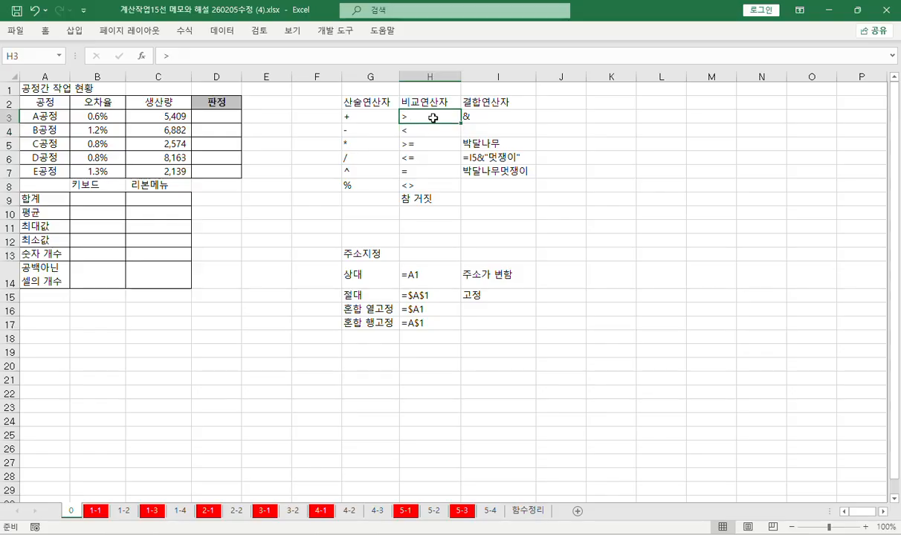
{"action": "left_click", "coordinate": [419, 133]}
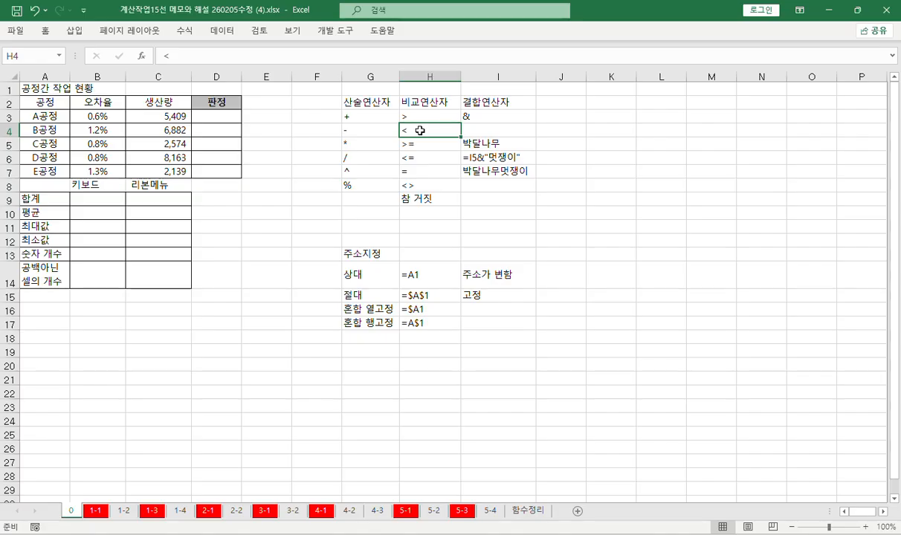
{"action": "left_click", "coordinate": [427, 144]}
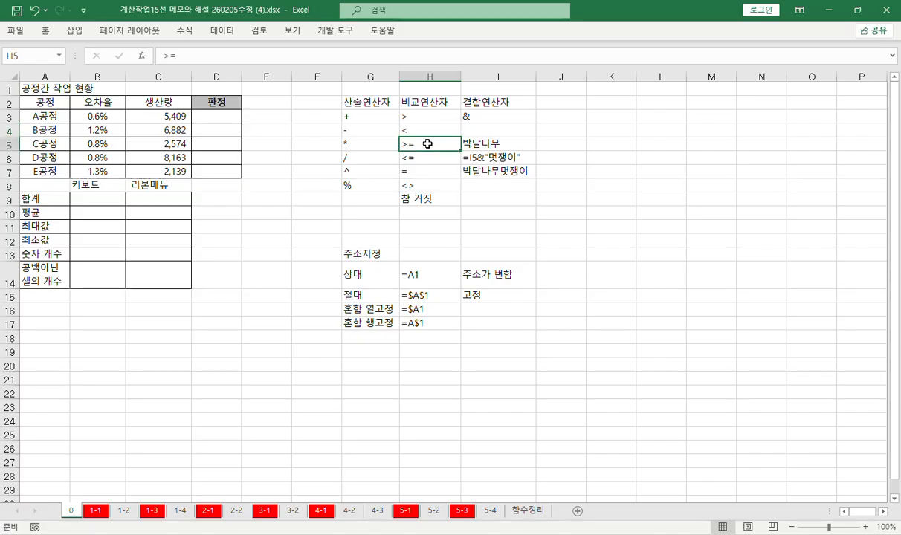
{"action": "left_click", "coordinate": [420, 158]}
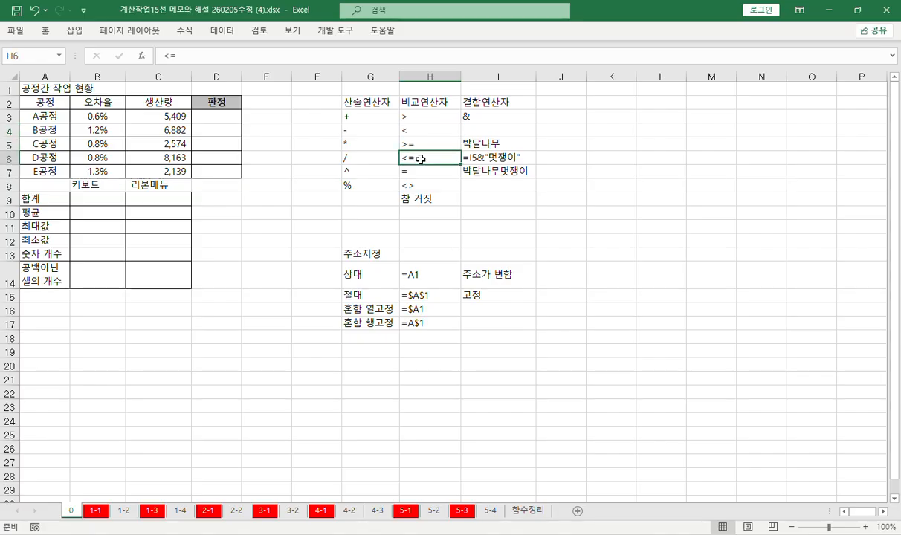
{"action": "left_click", "coordinate": [423, 173]}
{"action": "left_click", "coordinate": [417, 186]}
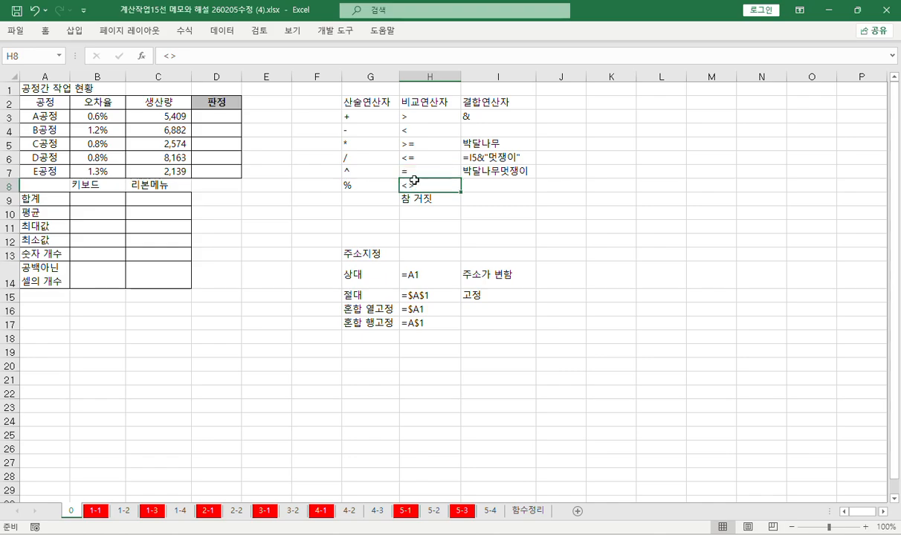
{"action": "left_click_drag", "start_coordinate": [416, 130], "coordinate": [417, 185]}
{"action": "left_click", "coordinate": [430, 199]}
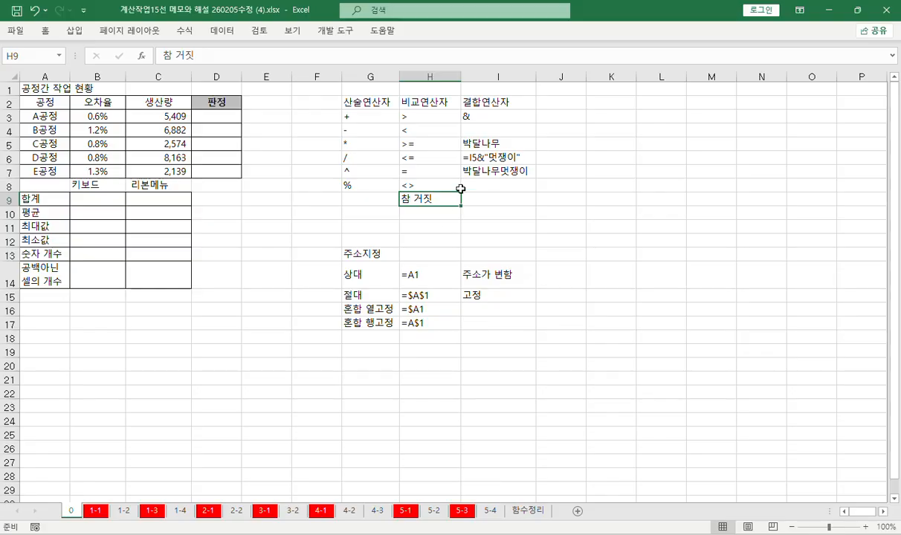
Step: Examine the & operator under 결합연산자 and the formulas of its example cells I5 and I7
{"action": "left_click_drag", "start_coordinate": [469, 103], "coordinate": [484, 114]}
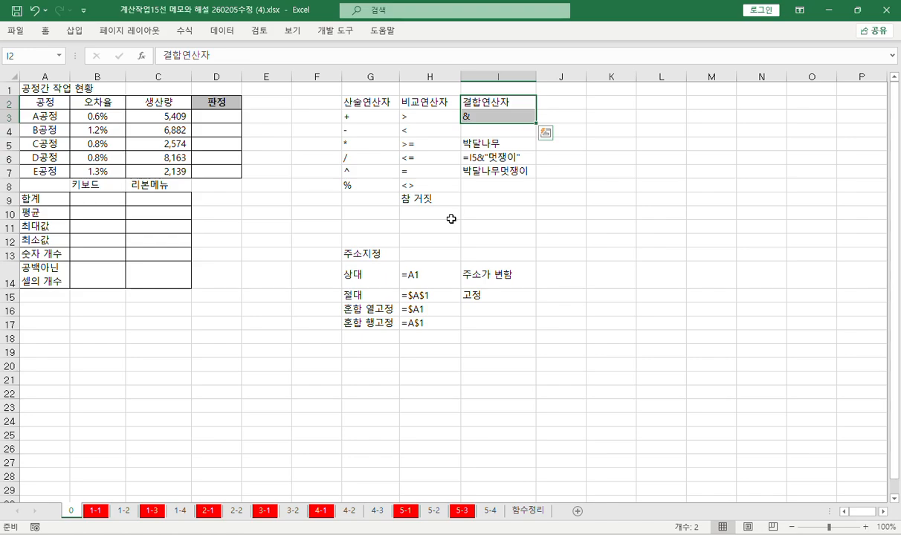
{"action": "left_click_drag", "start_coordinate": [451, 99], "coordinate": [452, 119]}
{"action": "left_click", "coordinate": [474, 119]}
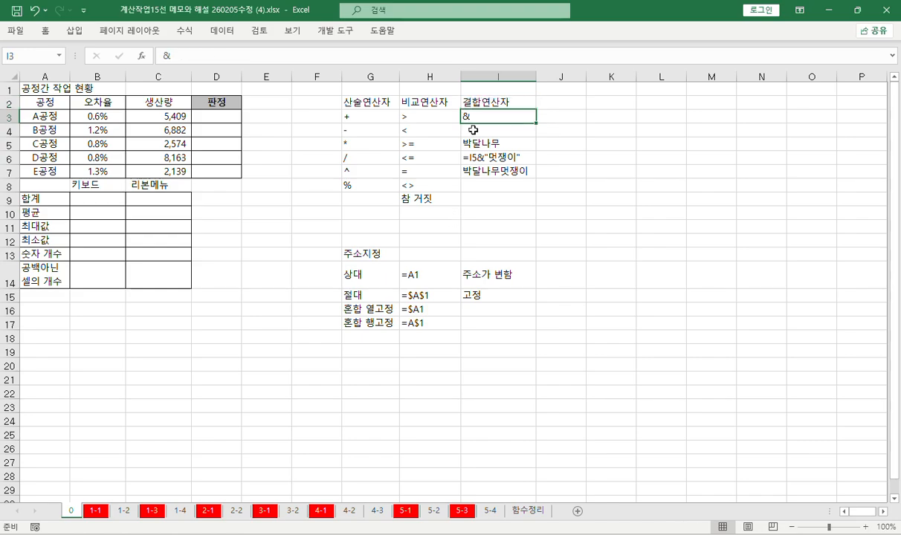
{"action": "left_click", "coordinate": [485, 142]}
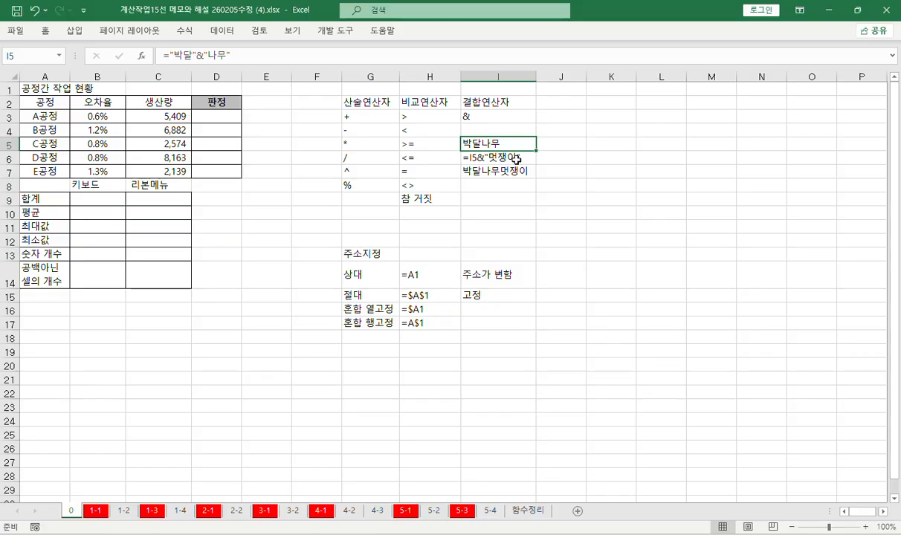
{"action": "left_click", "coordinate": [491, 173]}
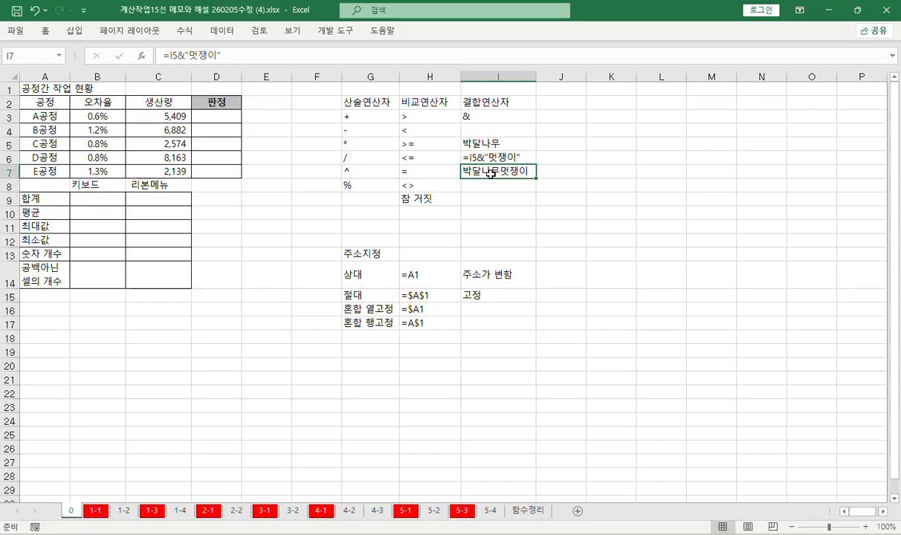
Step: Review the arithmetic, comparison and concatenation operator lists one after another by selecting each list
{"action": "left_click_drag", "start_coordinate": [356, 102], "coordinate": [377, 185]}
{"action": "left_click_drag", "start_coordinate": [426, 102], "coordinate": [445, 186]}
{"action": "left_click_drag", "start_coordinate": [483, 102], "coordinate": [494, 117]}
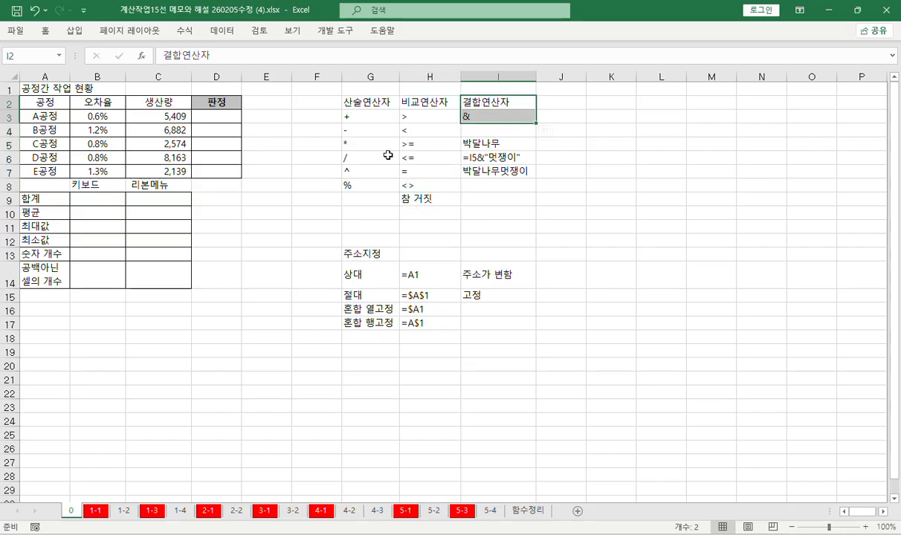
Step: Examine the summary labels in A9:A14, the 키보드 and 리본메뉴 columns, and the 오차율 values in B3:B7
{"action": "key", "text": "ctrl+Home"}
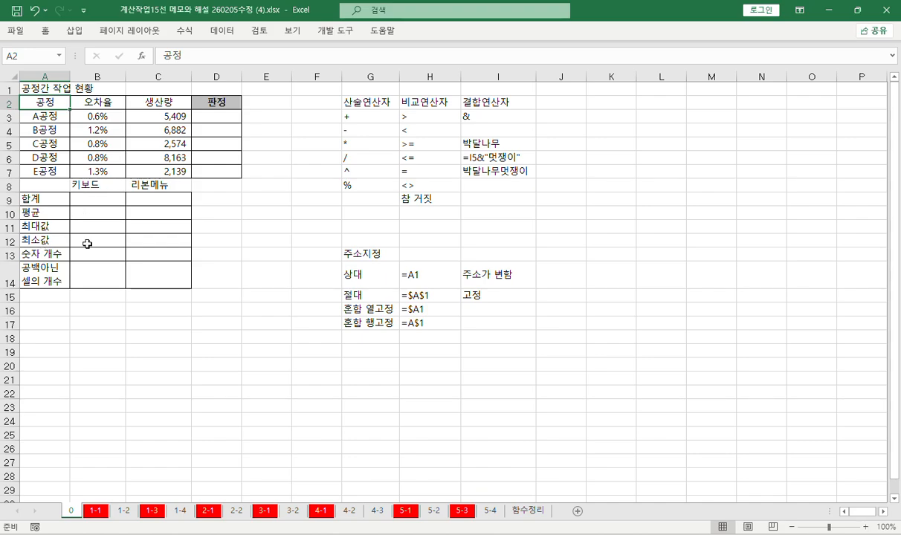
{"action": "left_click_drag", "start_coordinate": [42, 198], "coordinate": [56, 280]}
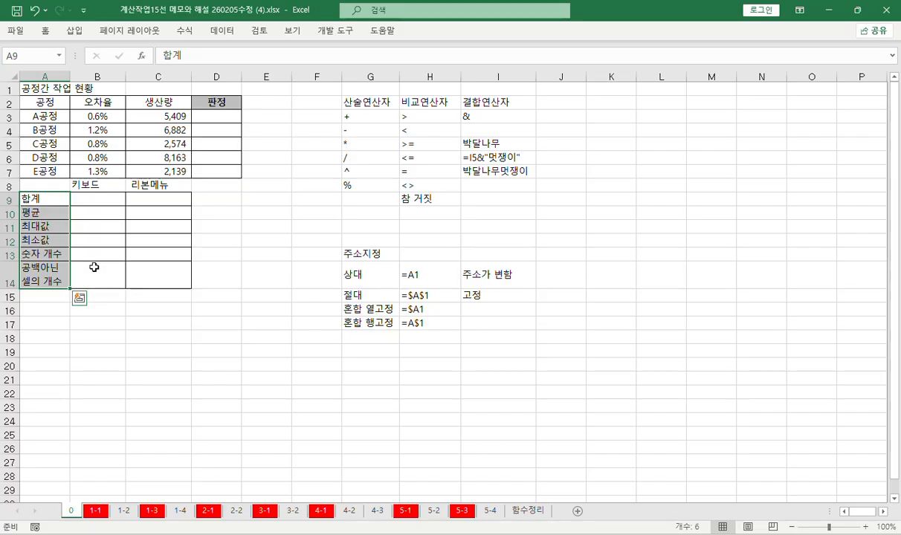
{"action": "left_click", "coordinate": [95, 267]}
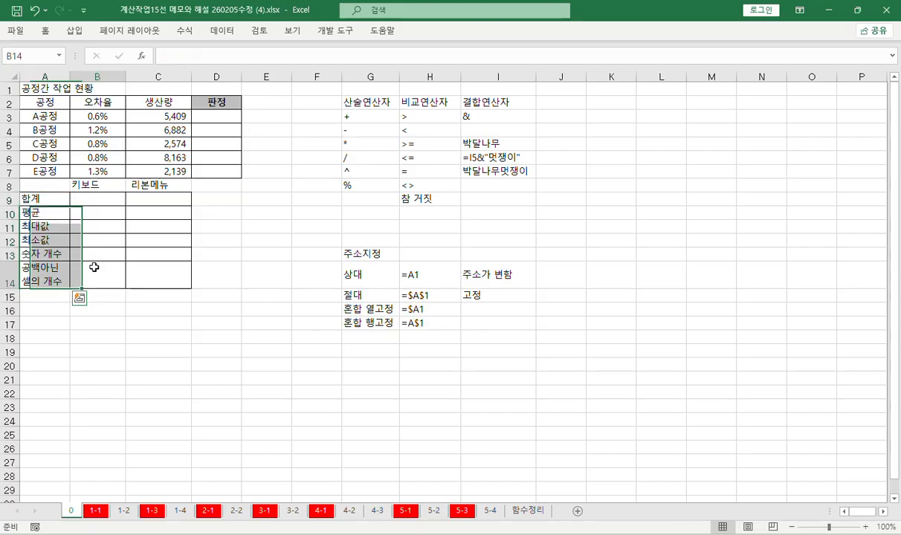
{"action": "left_click", "coordinate": [90, 199]}
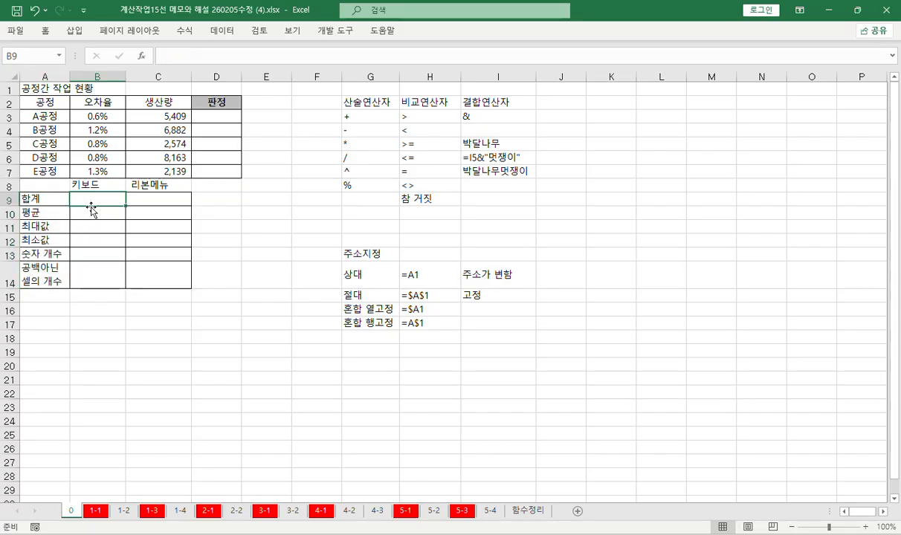
{"action": "left_click", "coordinate": [147, 201]}
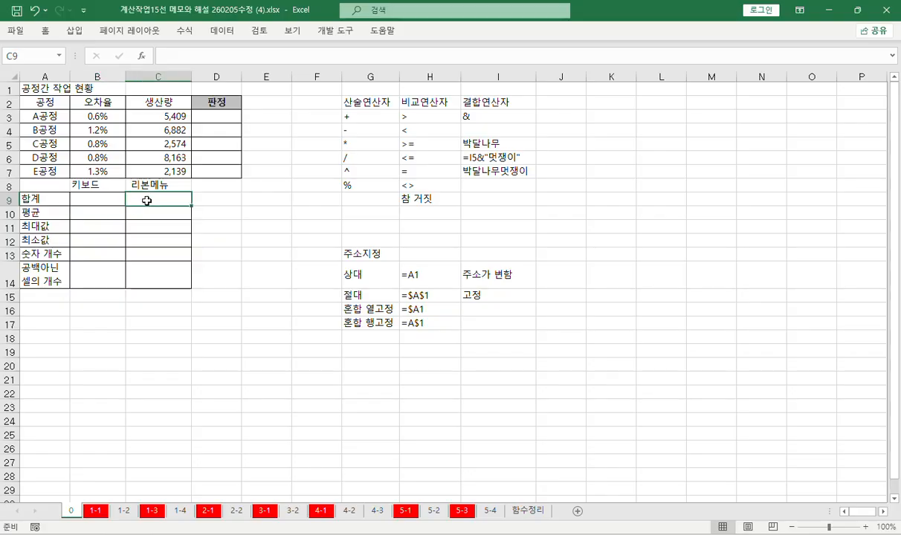
{"action": "left_click", "coordinate": [105, 198]}
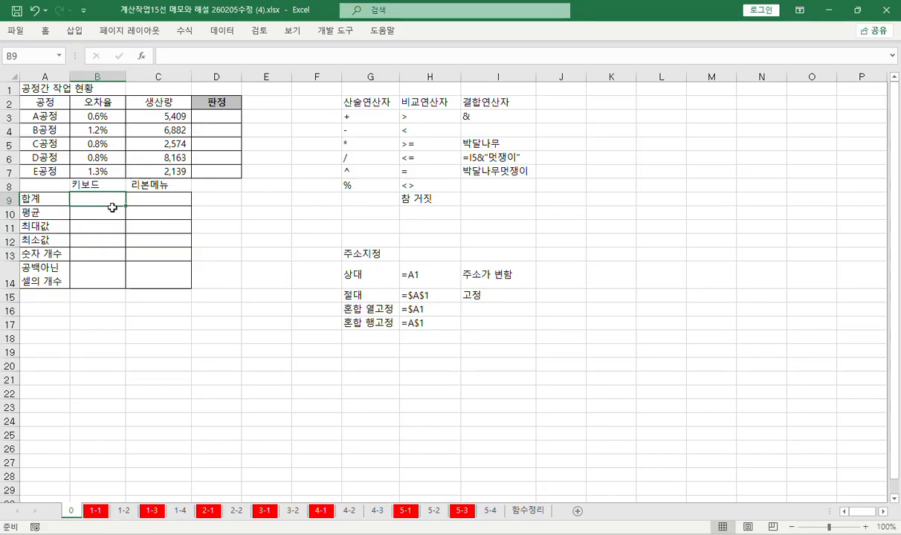
{"action": "left_click", "coordinate": [79, 187]}
{"action": "left_click", "coordinate": [92, 117]}
{"action": "left_click_drag", "start_coordinate": [92, 116], "coordinate": [92, 171]}
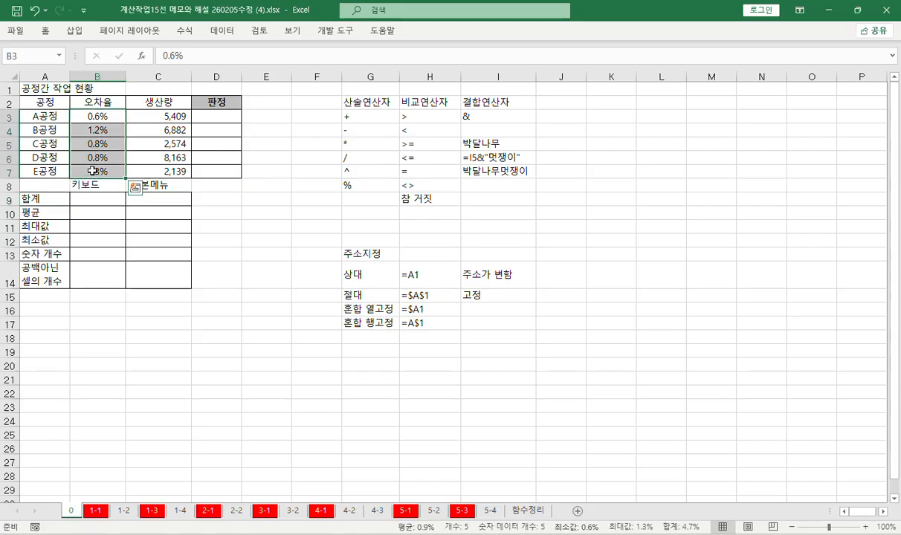
{"action": "left_click", "coordinate": [20, 198]}
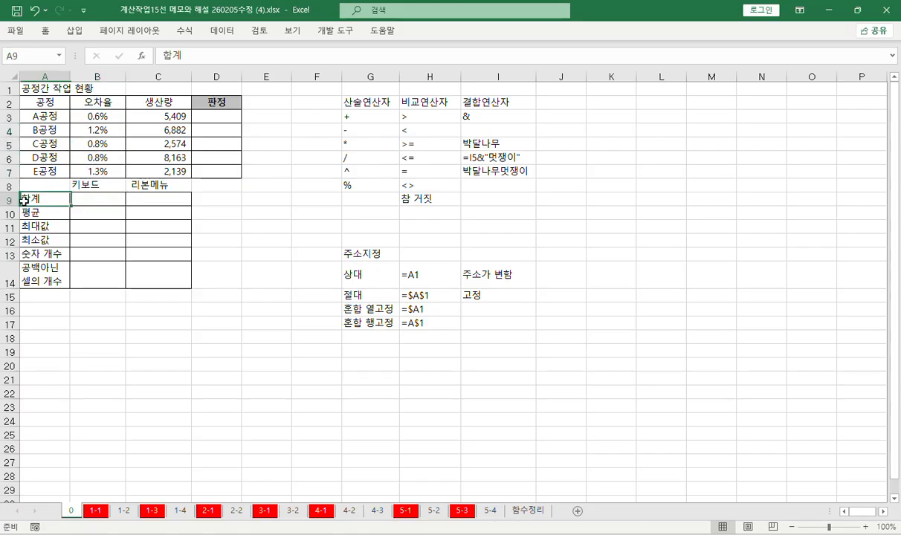
{"action": "left_click", "coordinate": [74, 199]}
{"action": "left_click", "coordinate": [95, 186]}
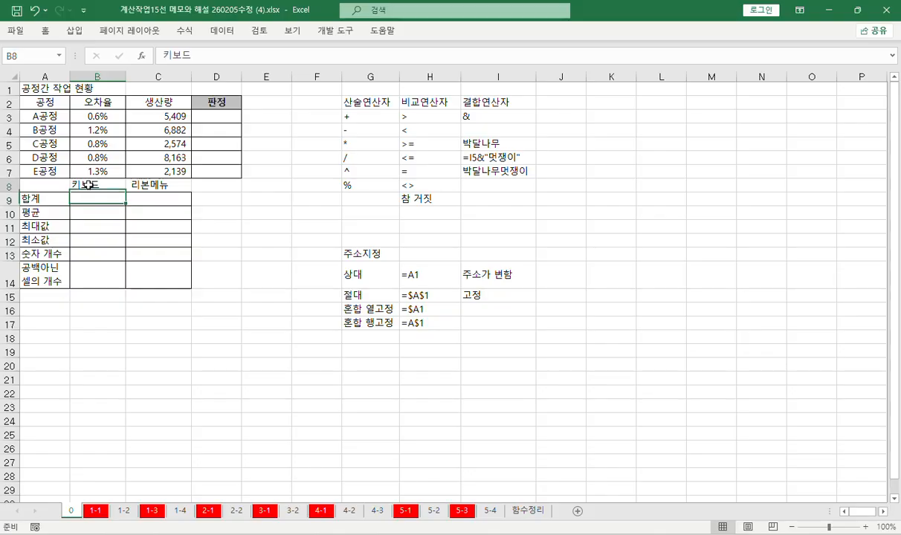
{"action": "left_click", "coordinate": [96, 195]}
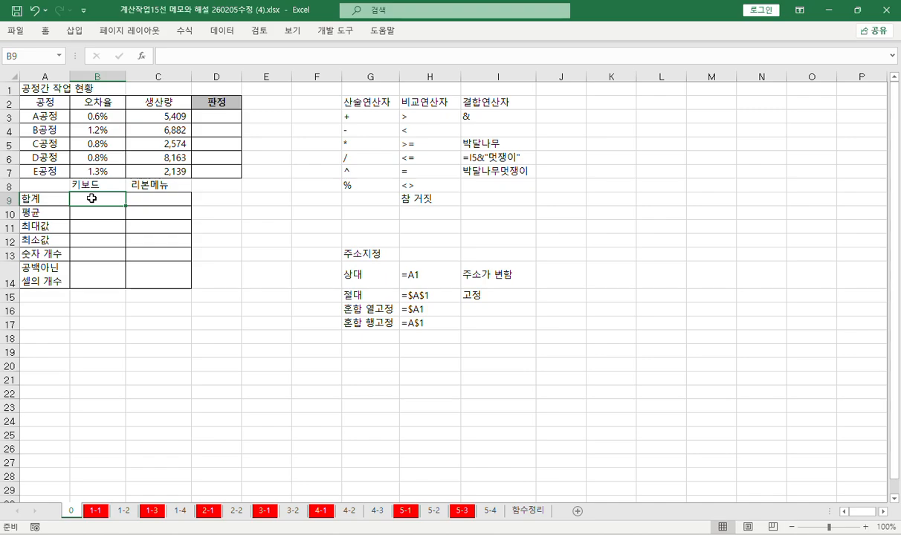
{"action": "left_click", "coordinate": [187, 56]}
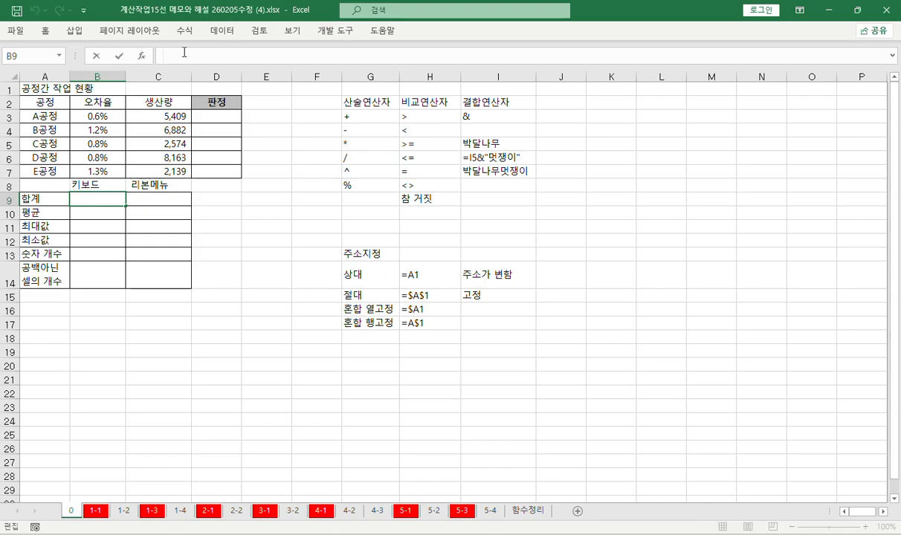
{"action": "left_click", "coordinate": [86, 238]}
Step: Begin the 합계 formula in B9 with =su so that the matching functions are suggested
{"action": "left_click", "coordinate": [94, 199]}
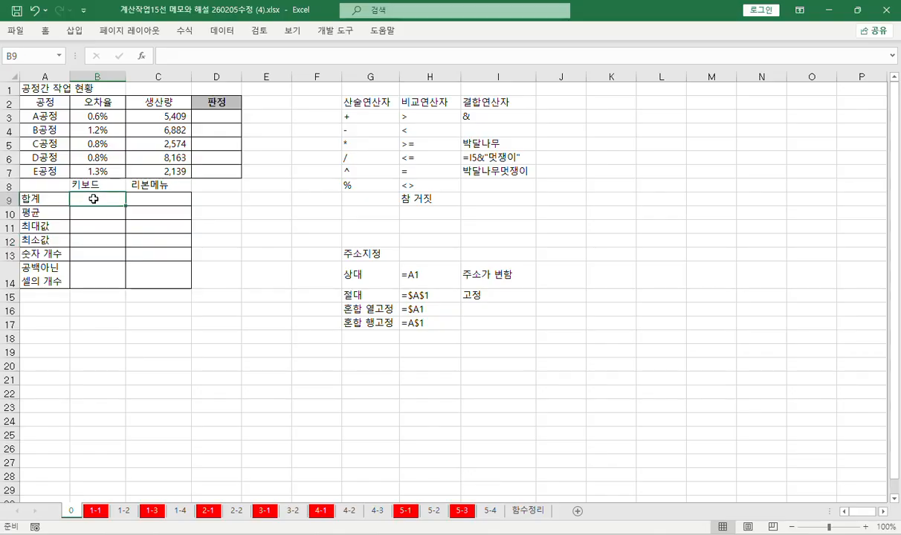
{"action": "left_click", "coordinate": [165, 55]}
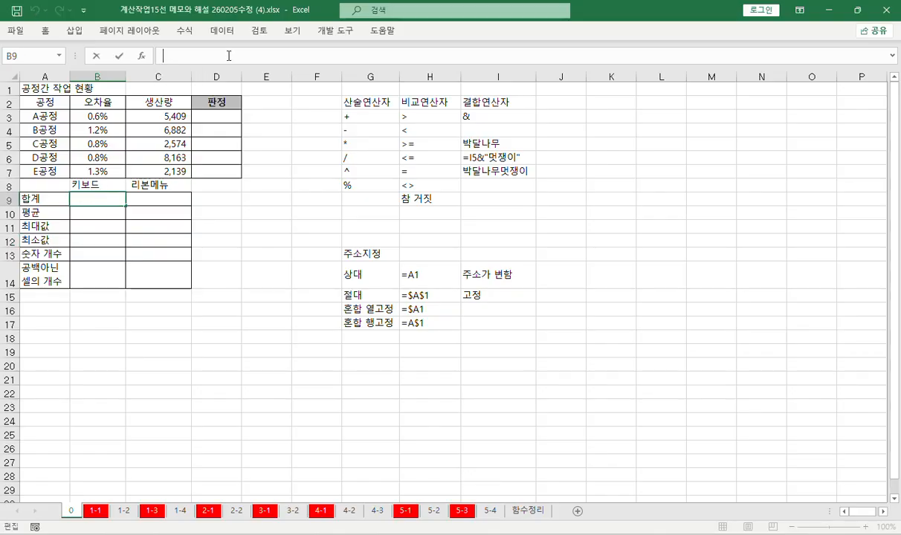
{"action": "type", "text": "="}
{"action": "type", "text": "su"}
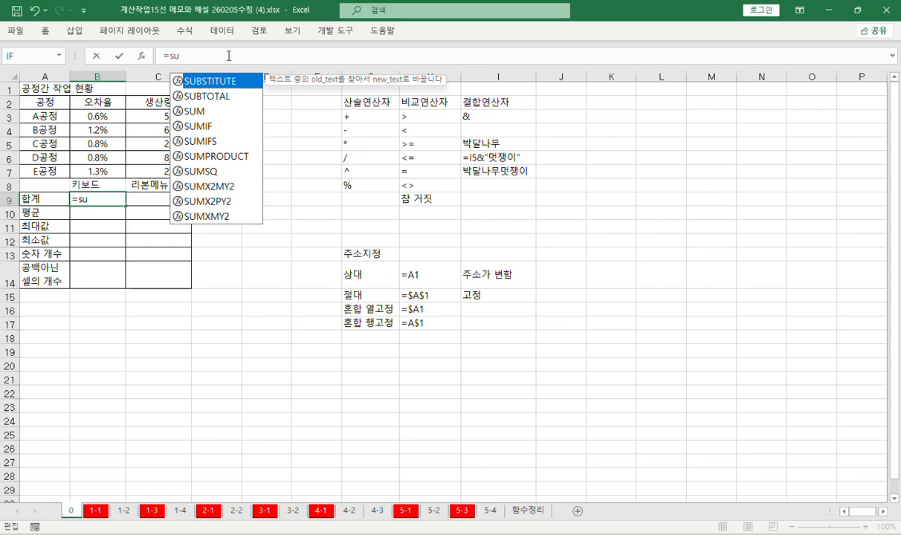
{"action": "type", "text": "m"}
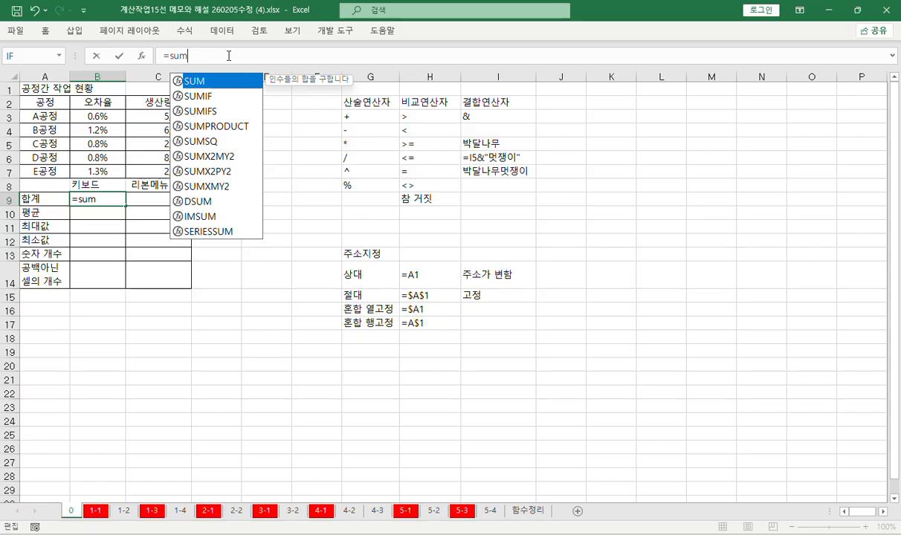
{"action": "key", "text": "BackSpace"}
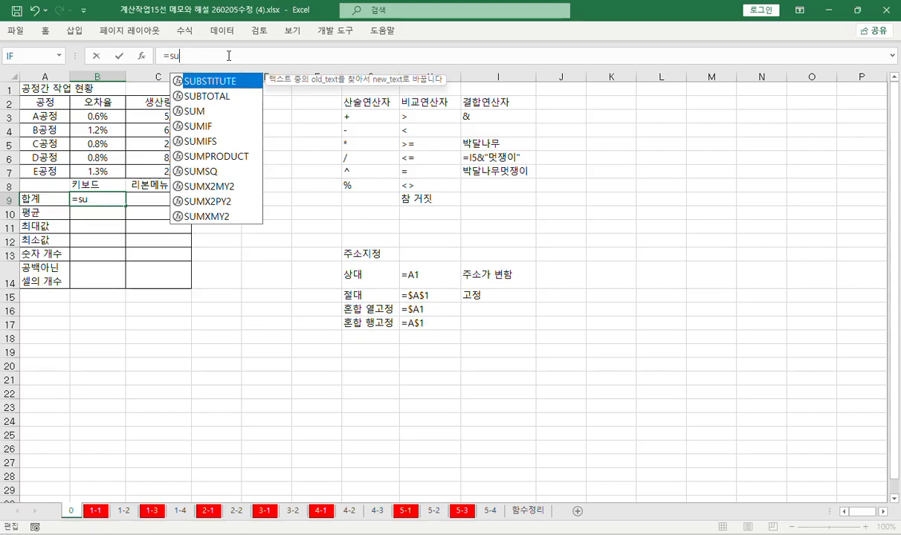
Step: Go through the suggested functions and insert SUM into the B9 formula
{"action": "key", "text": "Down"}
{"action": "key", "text": "Down"}
{"action": "key", "text": "Down"}
{"action": "key", "text": "Down"}
{"action": "key", "text": "Down"}
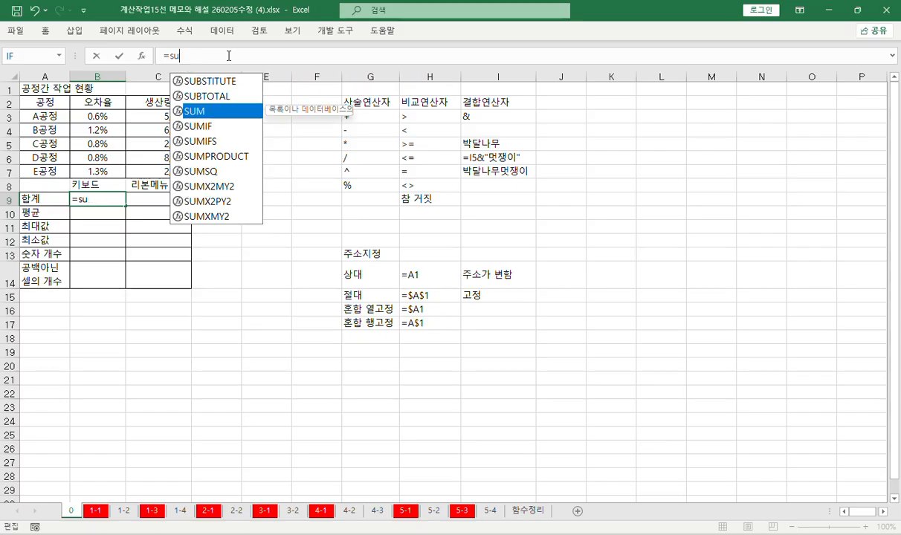
{"action": "key", "text": "Up"}
{"action": "key", "text": "Up"}
{"action": "key", "text": "Up"}
{"action": "key", "text": "Up"}
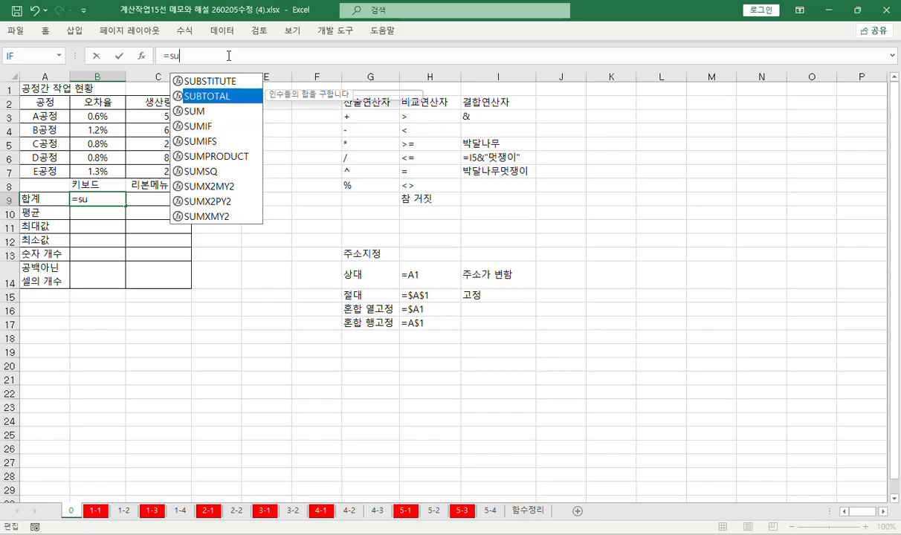
{"action": "key", "text": "Down"}
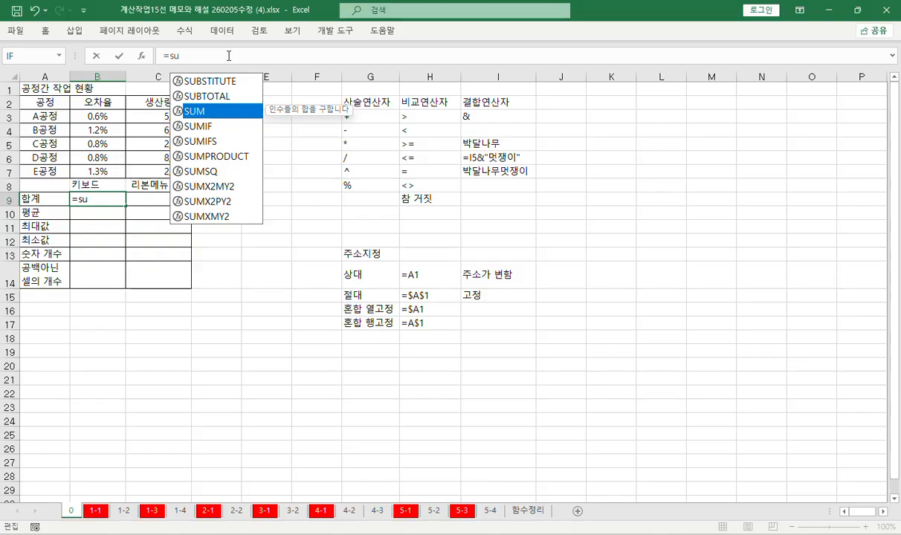
{"action": "key", "text": "Tab"}
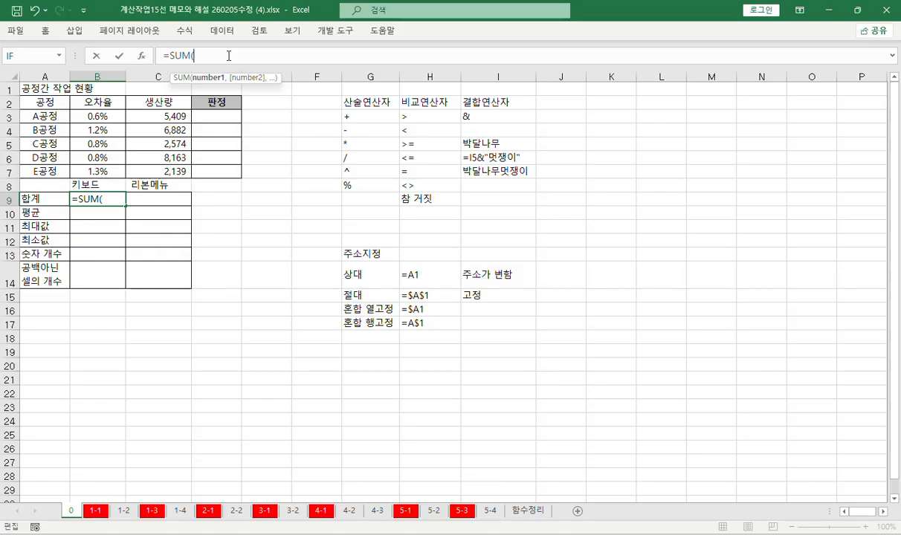
Step: Cut the function name in B9 back to =SU, highlight SUM among the suggestions, and enter the name again as =SUM(
{"action": "key", "text": "BackSpace"}
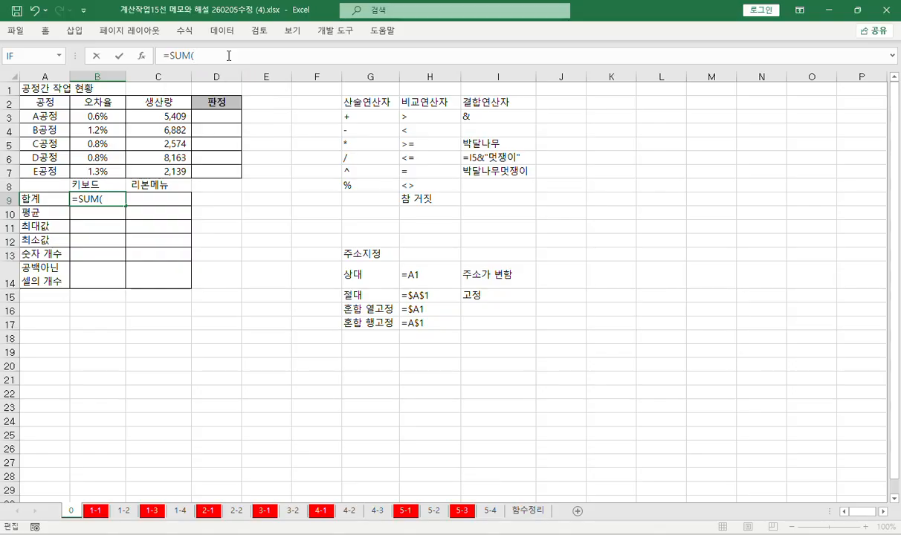
{"action": "key", "text": "BackSpace"}
{"action": "key", "text": "Down"}
{"action": "key", "text": "Down"}
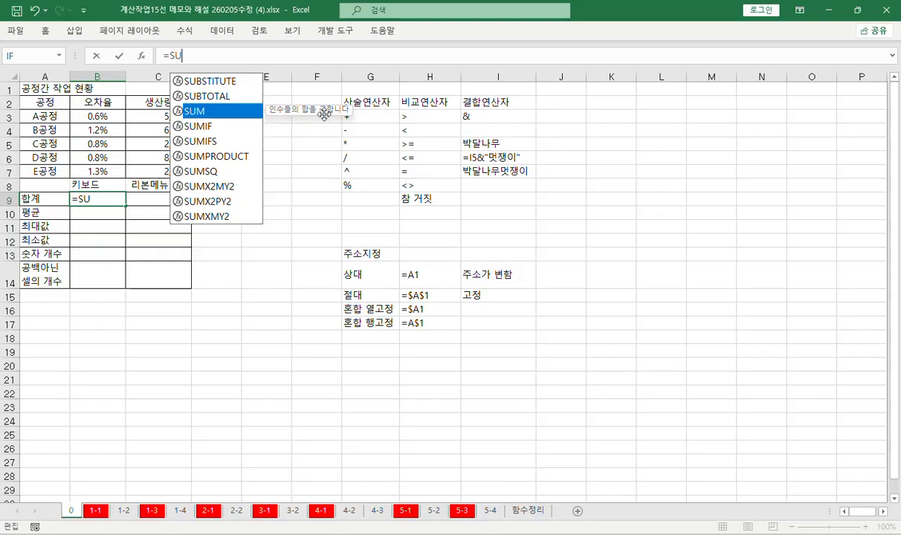
{"action": "key", "text": "Escape"}
{"action": "type", "text": "M("}
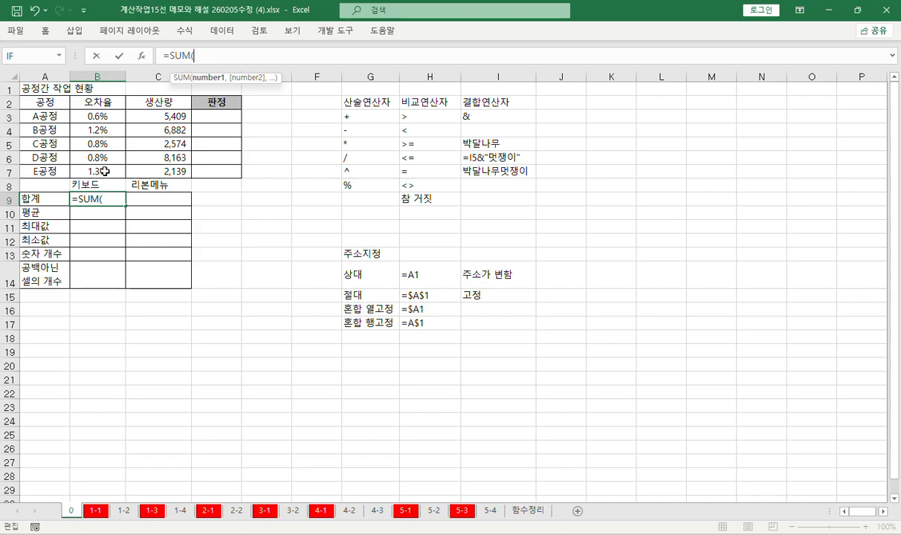
Step: Try the range B3:B7 as the SUM argument, then replace it with the separately picked cells B3,B4,B5,B6,B7
{"action": "left_click_drag", "start_coordinate": [103, 113], "coordinate": [102, 171]}
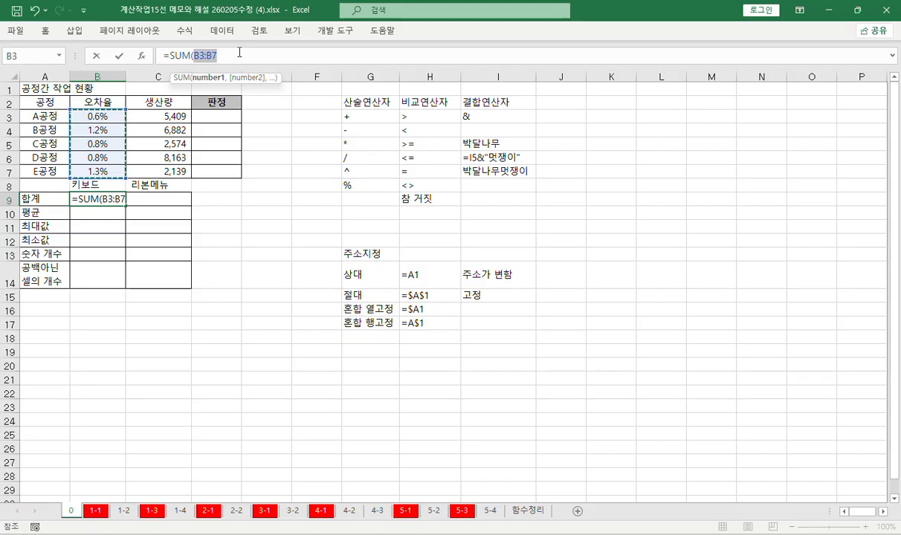
{"action": "key", "text": "BackSpace"}
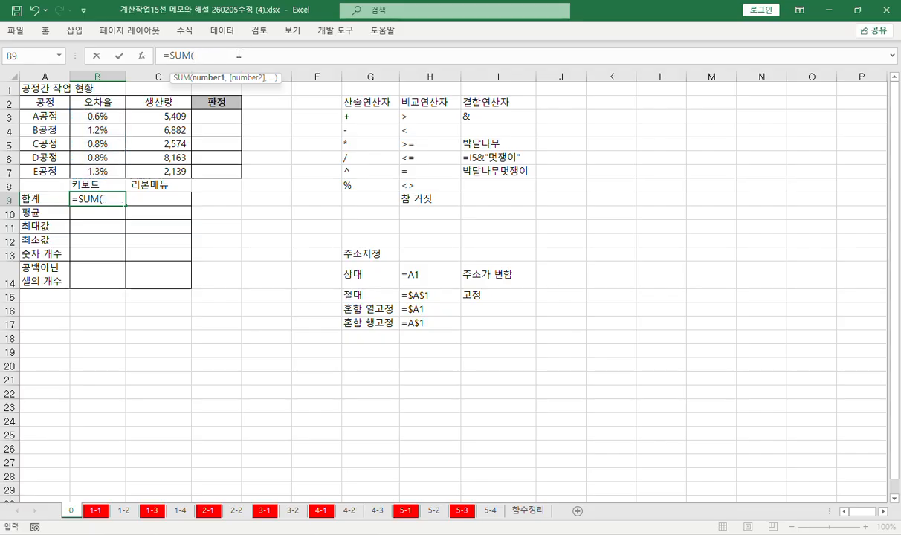
{"action": "left_click", "coordinate": [108, 119]}
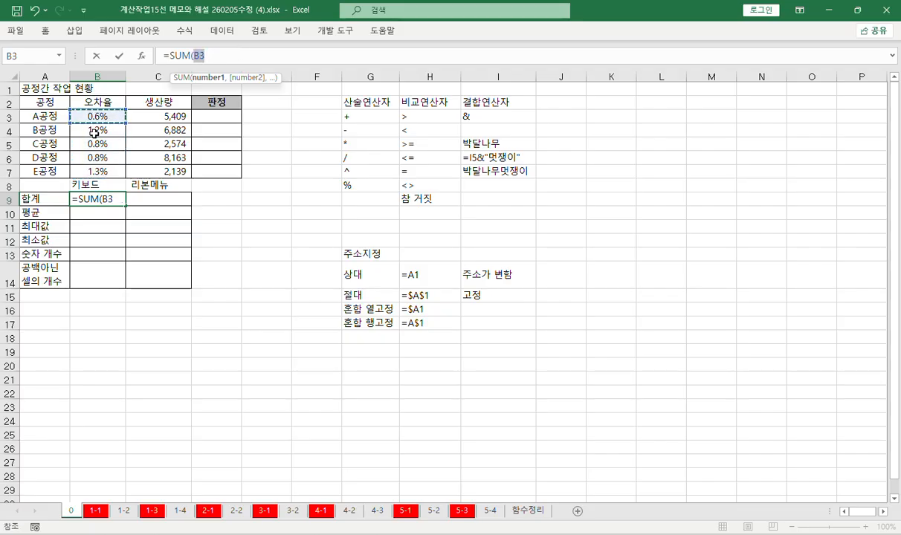
{"action": "left_click", "coordinate": [98, 131], "text": "ctrl"}
{"action": "left_click", "coordinate": [99, 144], "text": "ctrl"}
{"action": "left_click", "coordinate": [98, 158], "text": "ctrl"}
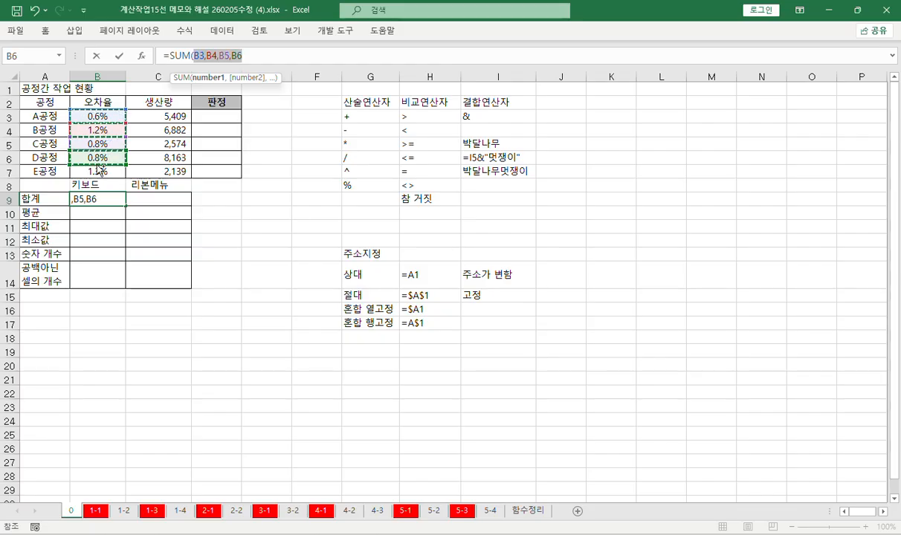
{"action": "left_click", "coordinate": [98, 171], "text": "ctrl"}
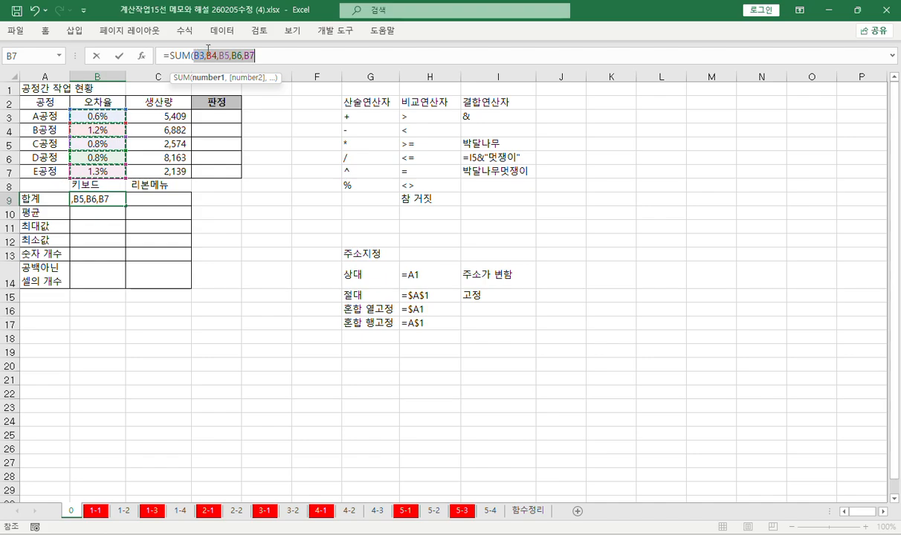
{"action": "left_click_drag", "start_coordinate": [199, 55], "coordinate": [268, 58]}
Step: Complete the 합계 formula in B9 as =SUM(B3:B7) and check it in the cell
{"action": "left_click", "coordinate": [107, 120]}
{"action": "left_click_drag", "start_coordinate": [107, 122], "coordinate": [100, 170]}
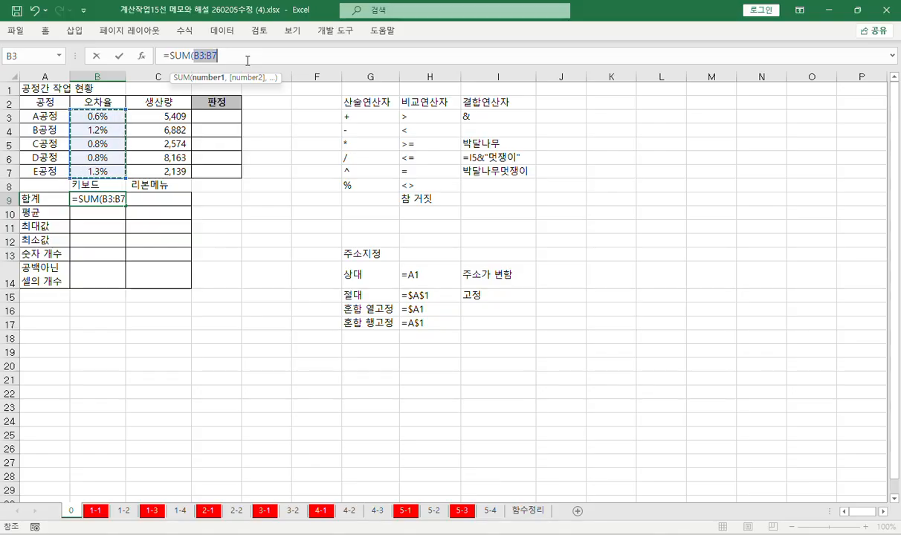
{"action": "type", "text": ")"}
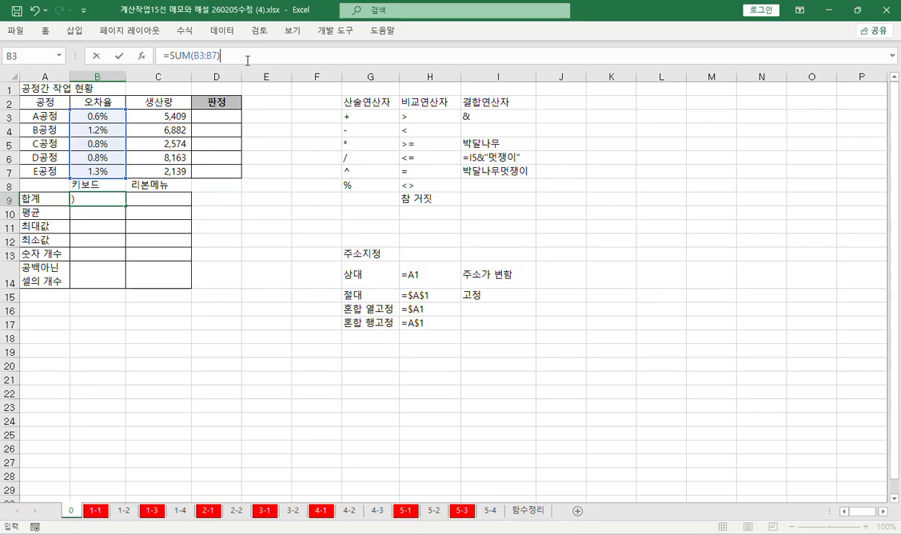
{"action": "key", "text": "Return"}
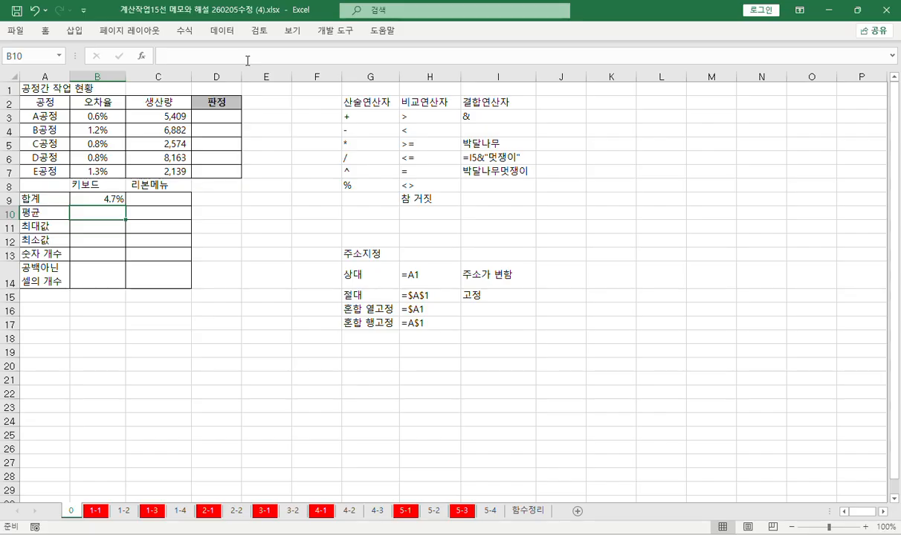
{"action": "key", "text": "Up"}
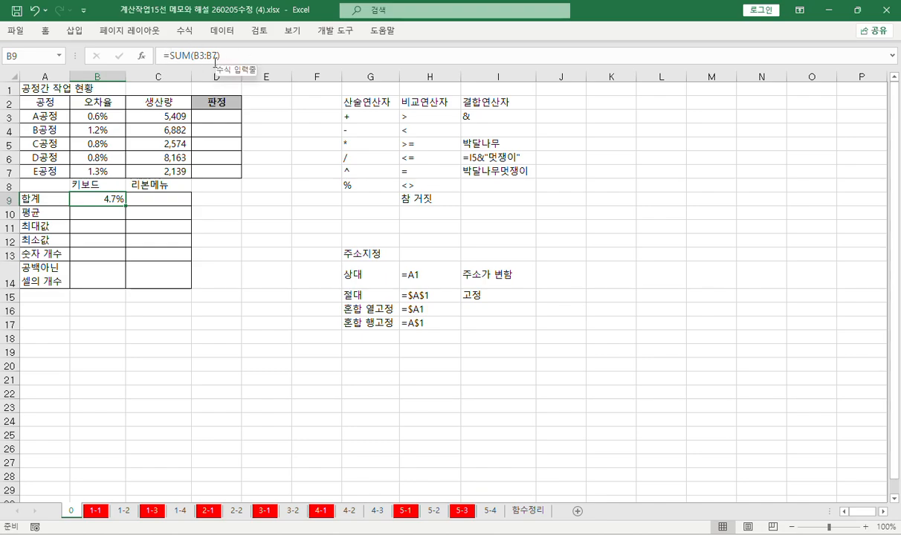
Step: Begin the 평균 formula in B10, compare the descriptions of AVERAGE and AVERAGEA, and insert the AVERAGE function
{"action": "left_click", "coordinate": [103, 213]}
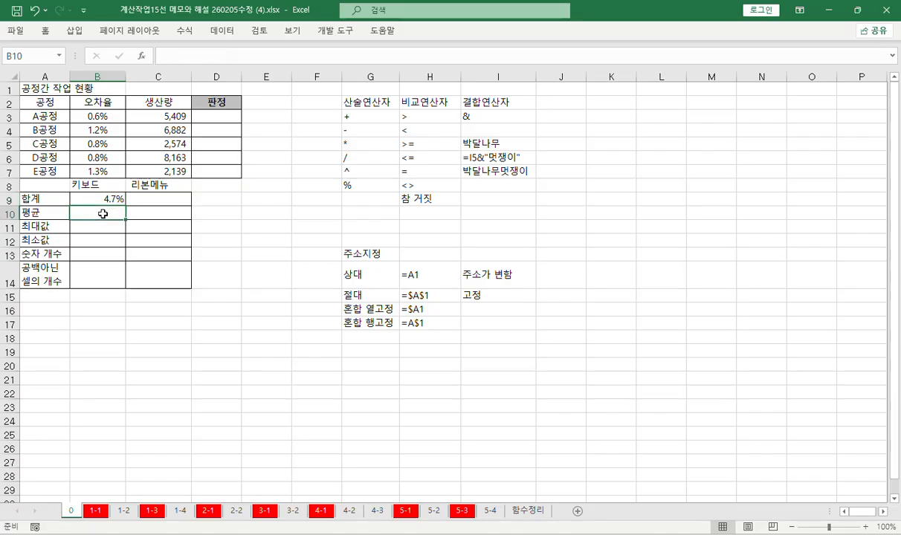
{"action": "left_click", "coordinate": [158, 56]}
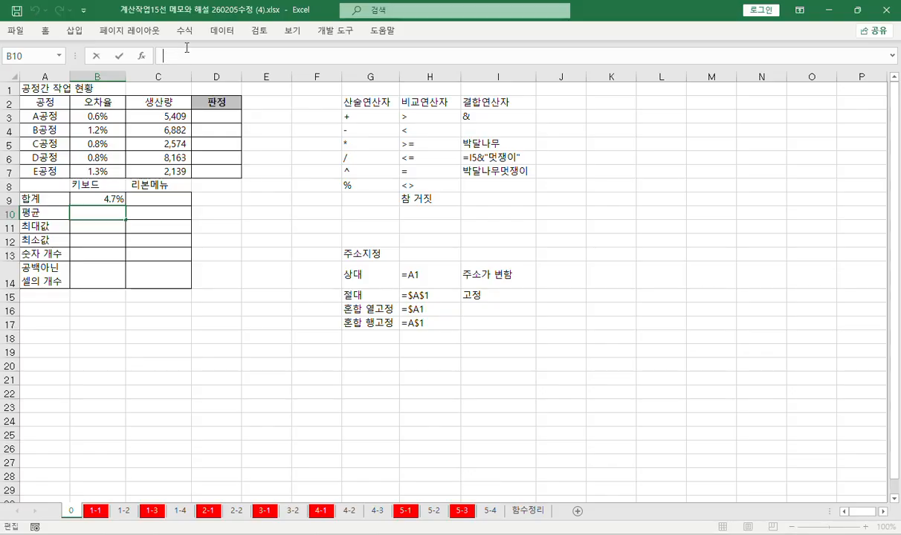
{"action": "type", "text": "=av"}
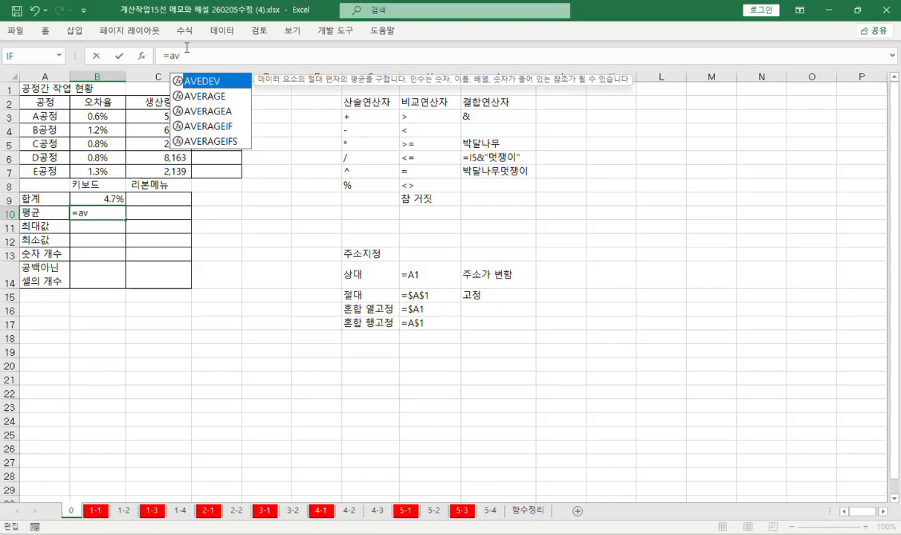
{"action": "key", "text": "Down"}
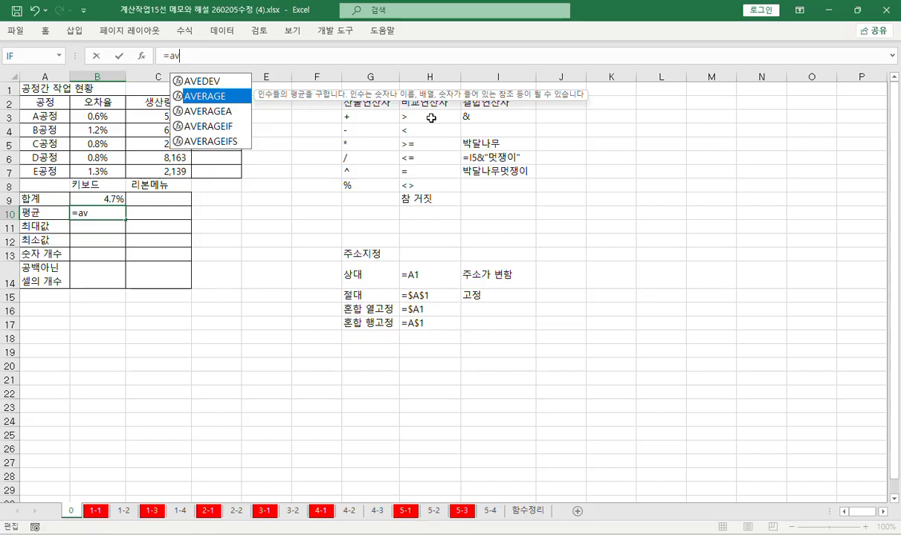
{"action": "key", "text": "Down"}
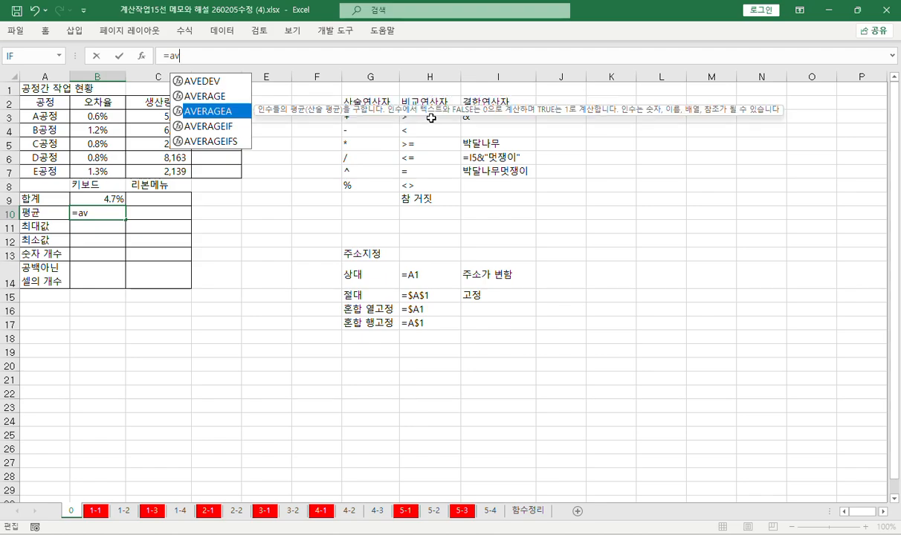
{"action": "key", "text": "Up"}
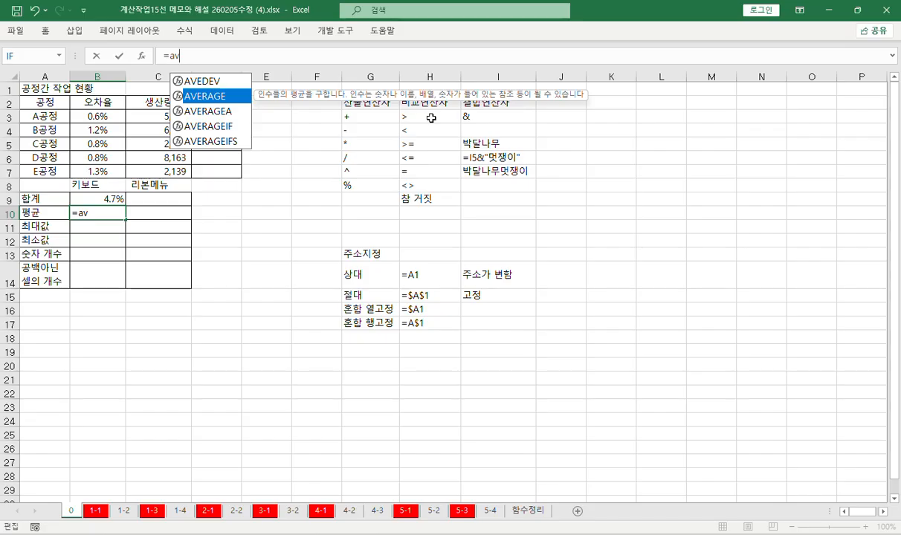
{"action": "key", "text": "Down"}
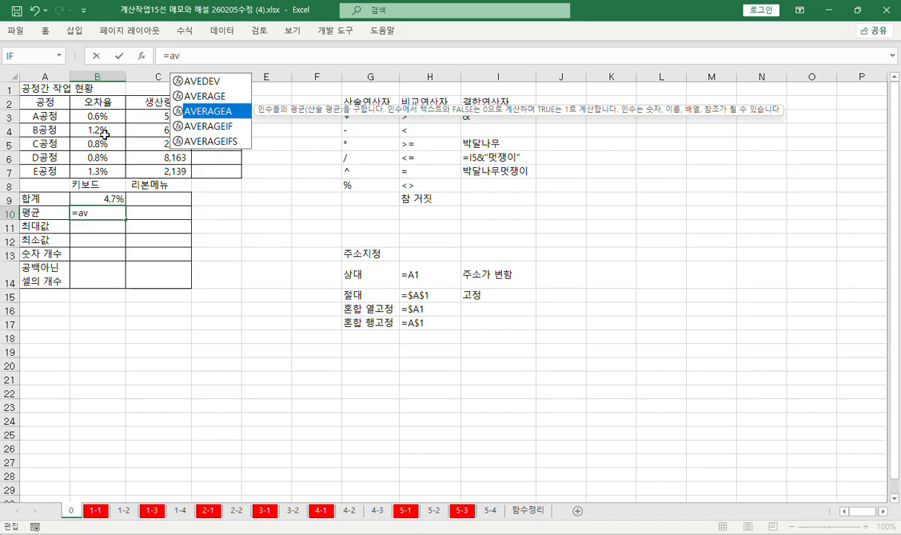
{"action": "key", "text": "Up"}
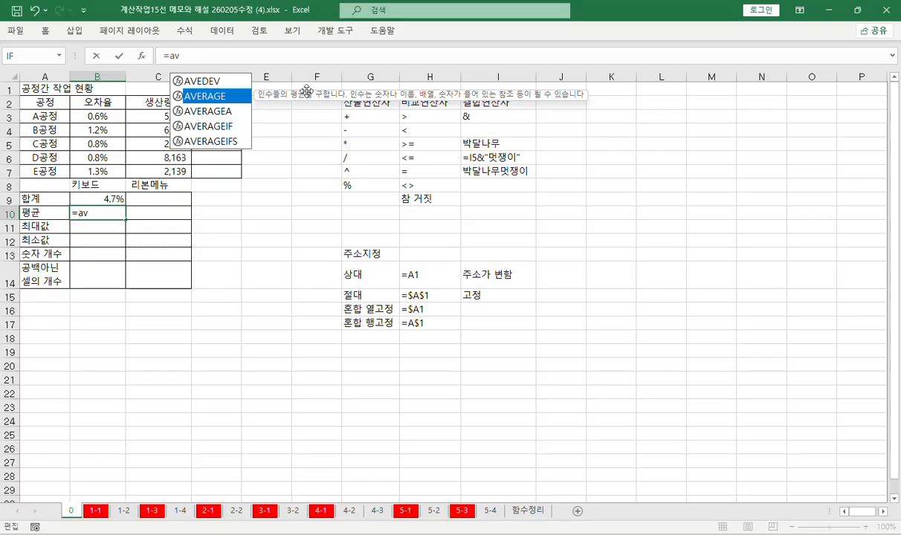
{"action": "key", "text": "Tab"}
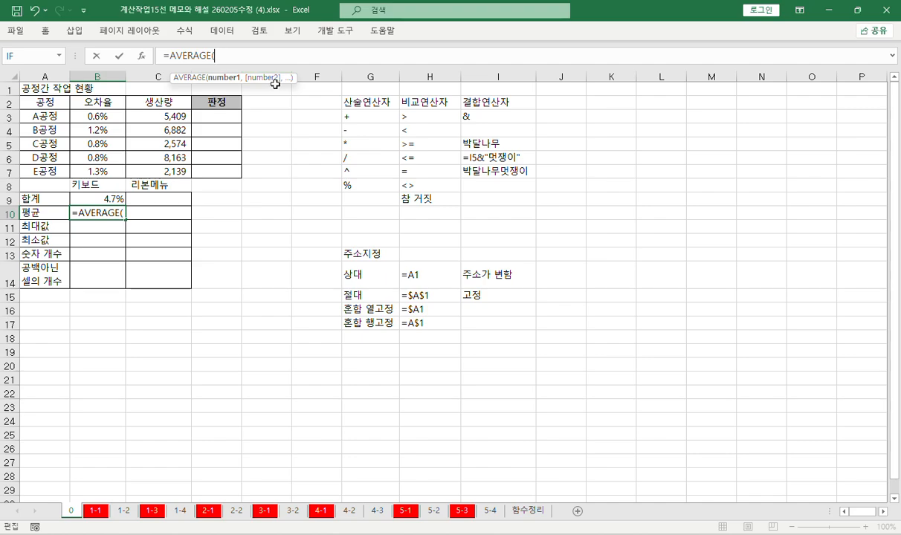
Step: Complete the 평균 formula in B10 as =AVERAGE(B3:B7) over the 오차율 values and check it
{"action": "left_click_drag", "start_coordinate": [90, 111], "coordinate": [98, 169]}
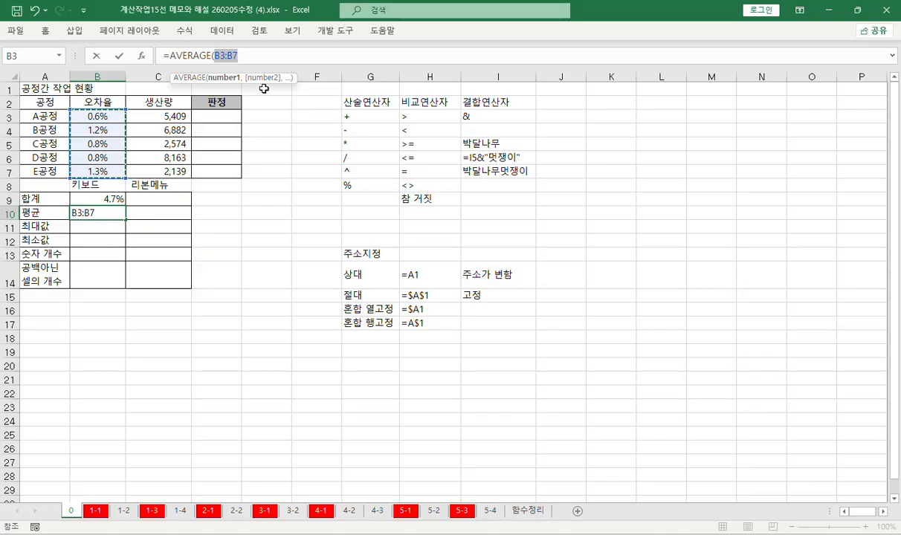
{"action": "key", "text": "Return"}
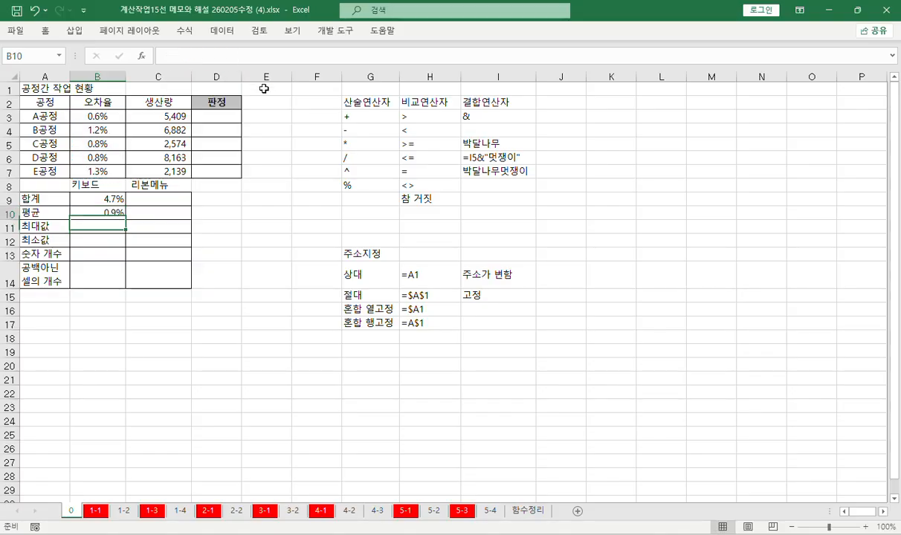
{"action": "key", "text": "Up"}
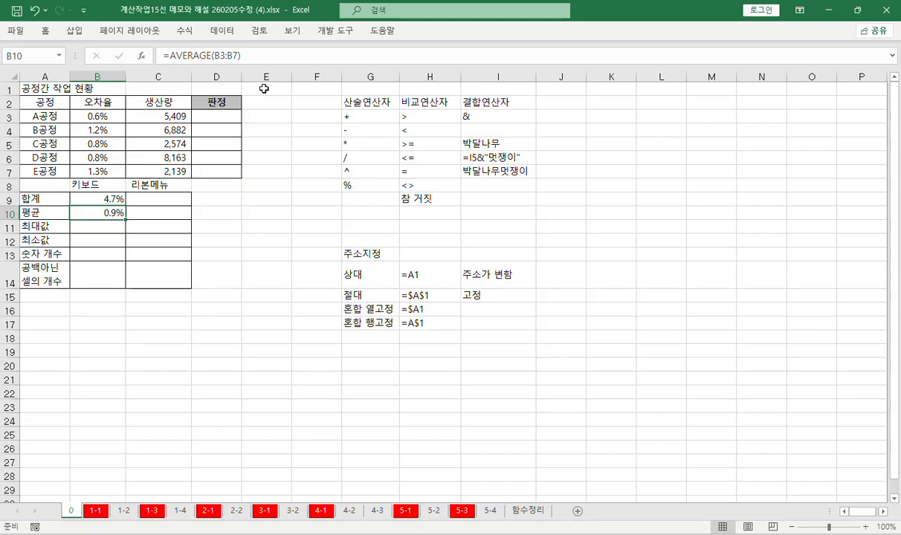
Step: Enter the 최대값 formula in B11 as MAX over the 오차율 values B3:B7
{"action": "key", "text": "Down"}
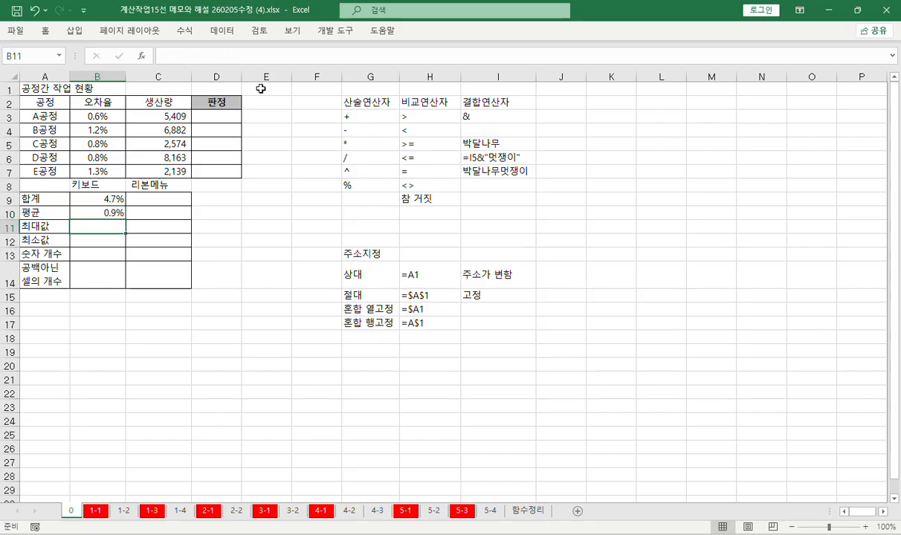
{"action": "left_click", "coordinate": [163, 55]}
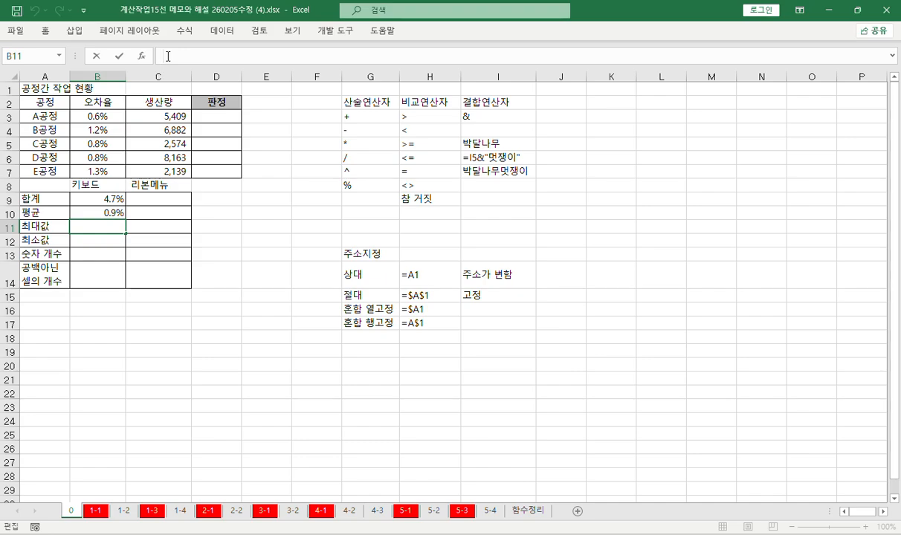
{"action": "type", "text": "=ma"}
{"action": "key", "text": "Down"}
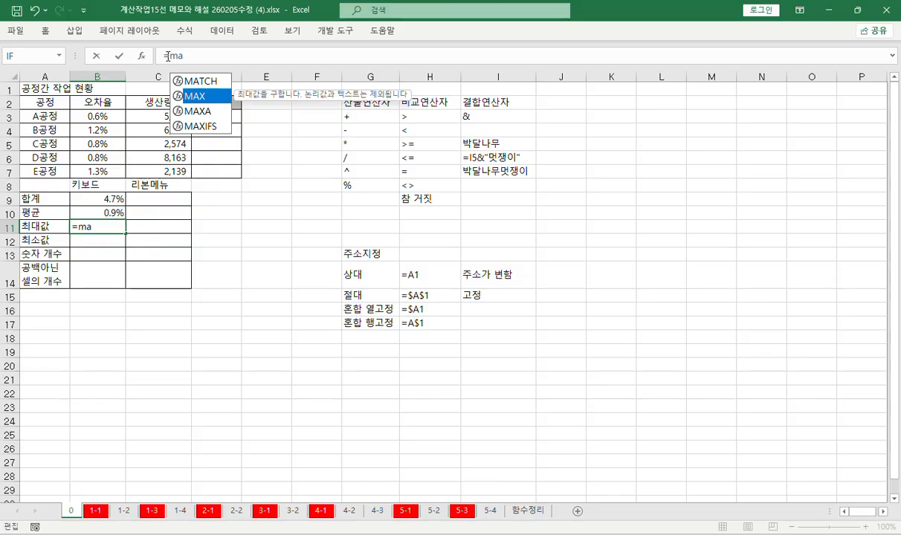
{"action": "key", "text": "Tab"}
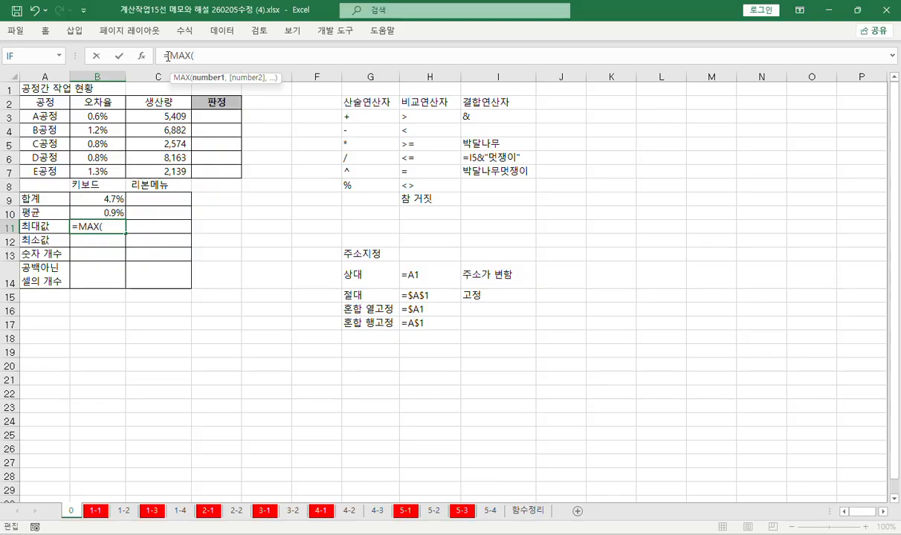
{"action": "left_click_drag", "start_coordinate": [97, 117], "coordinate": [101, 172]}
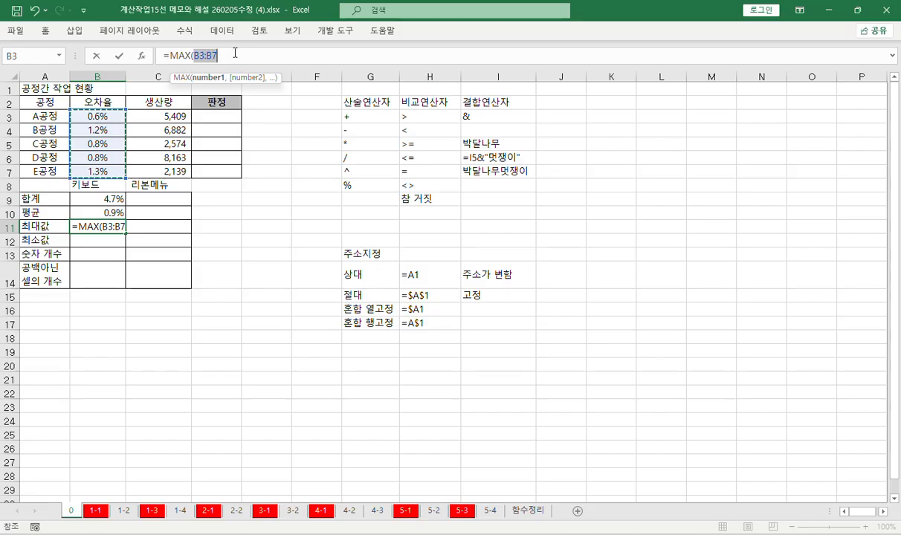
{"action": "key", "text": "Return"}
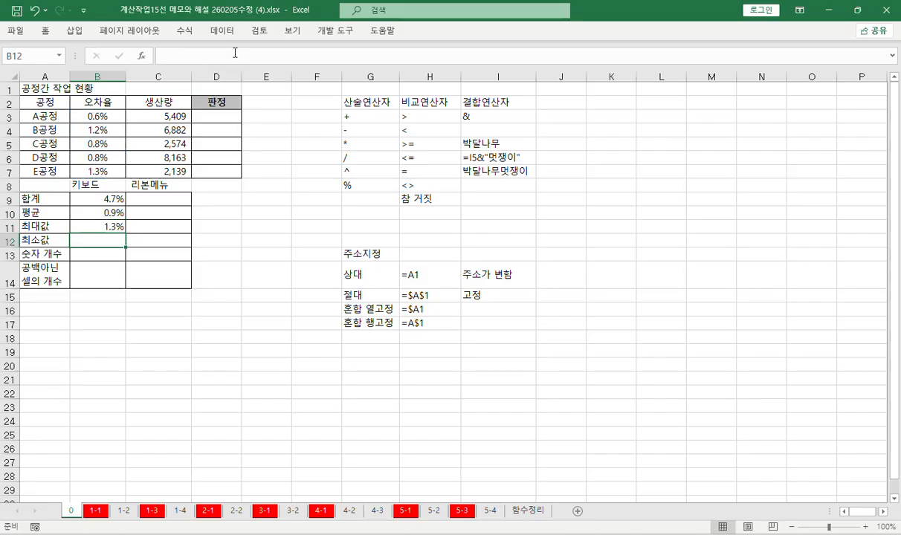
Step: Enter the 최소값 formula in B12 as MIN over the 오차율 values B3:B7
{"action": "left_click", "coordinate": [235, 52]}
{"action": "type", "text": "=mi"}
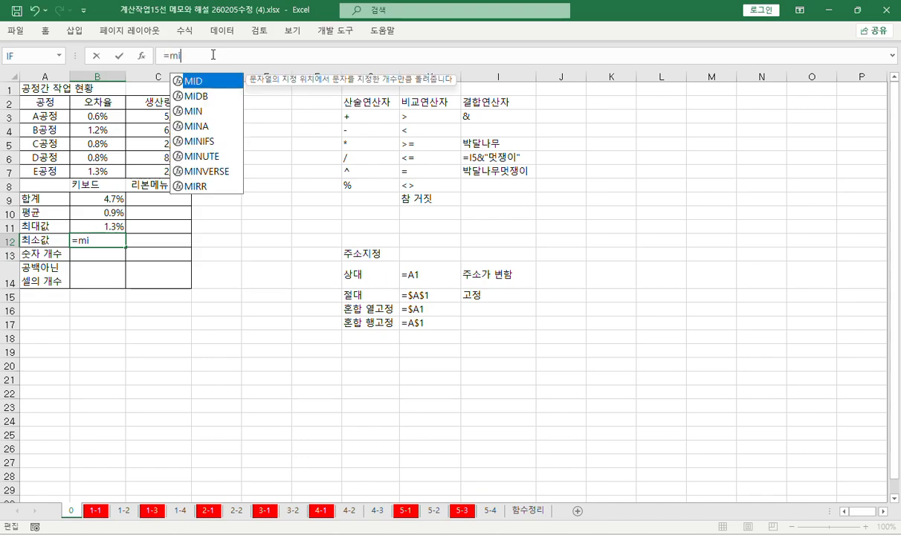
{"action": "key", "text": "Down"}
{"action": "key", "text": "Down"}
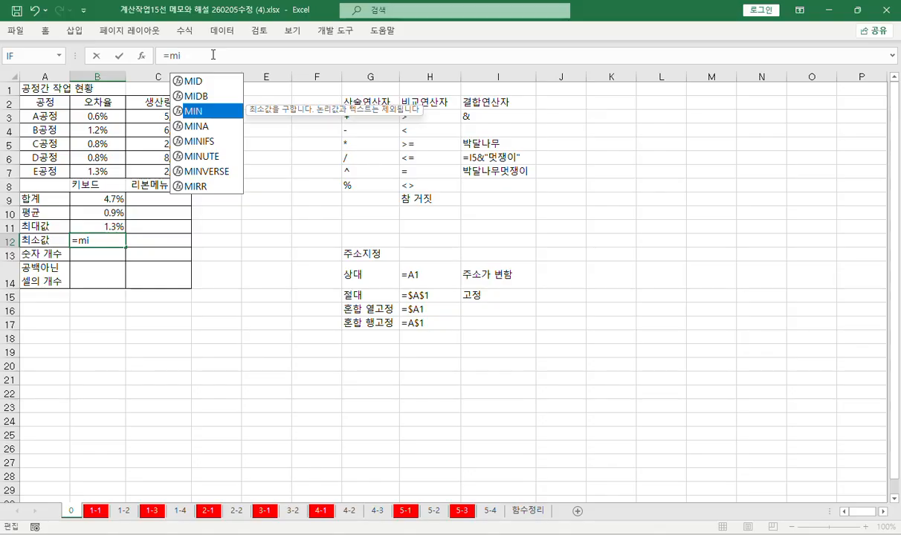
{"action": "key", "text": "Tab"}
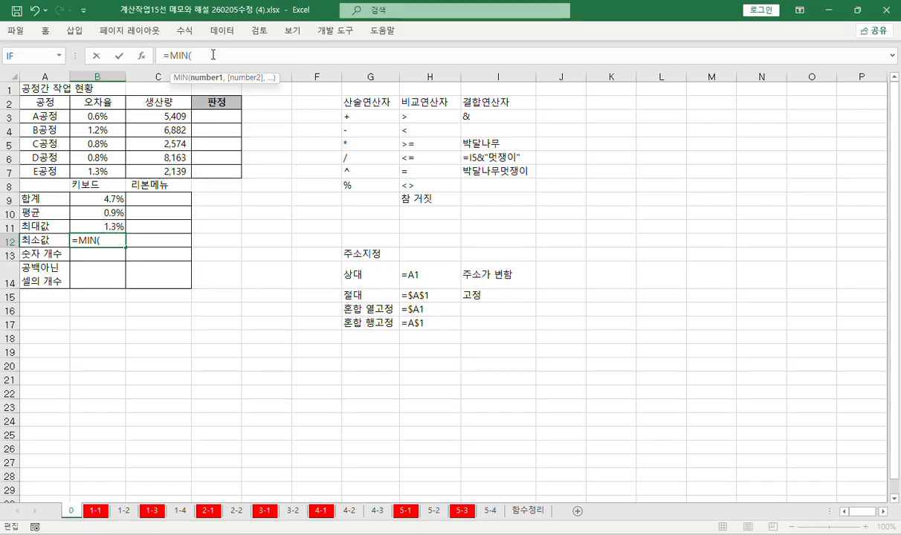
{"action": "left_click_drag", "start_coordinate": [102, 119], "coordinate": [98, 169]}
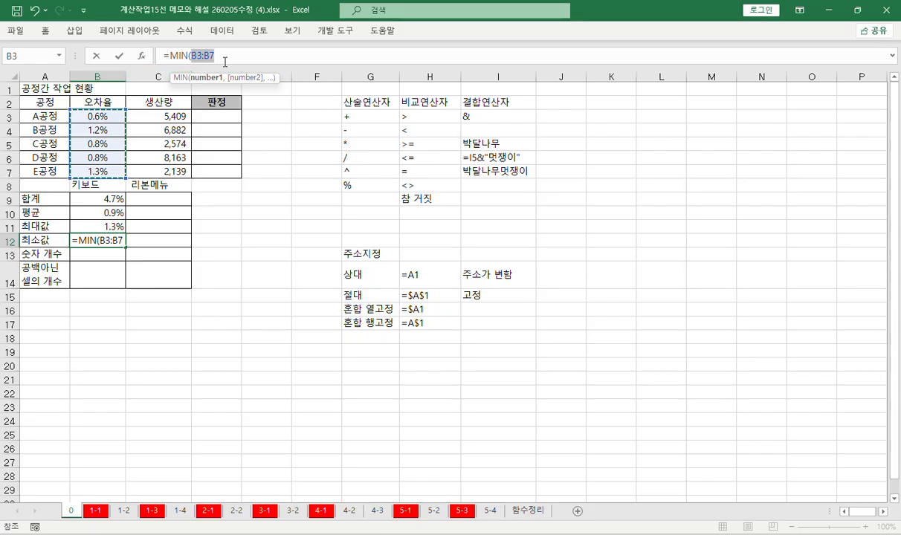
{"action": "key", "text": "Return"}
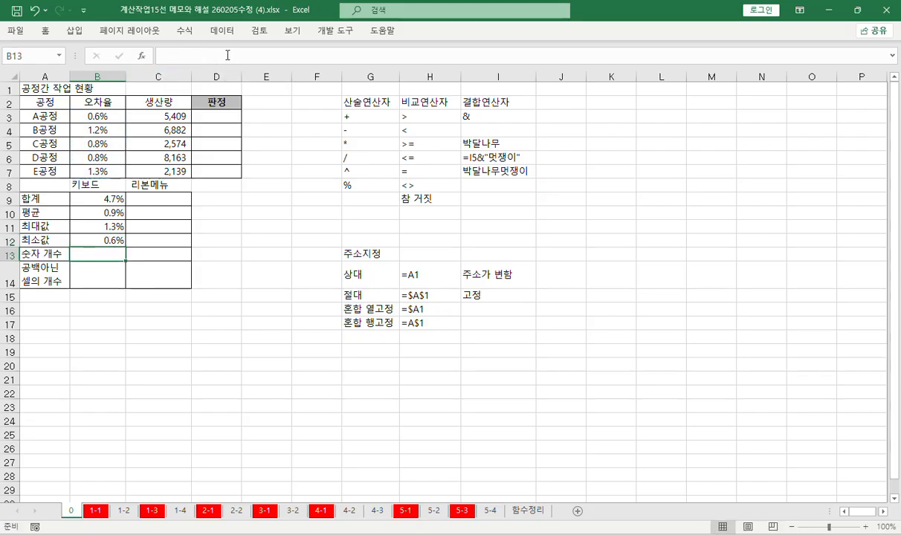
Step: Highlight the A공정 row, cells A3:D3, with a yellow fill
{"action": "left_click_drag", "start_coordinate": [41, 116], "coordinate": [234, 114]}
{"action": "right_click", "coordinate": [235, 119]}
{"action": "key", "text": "Escape"}
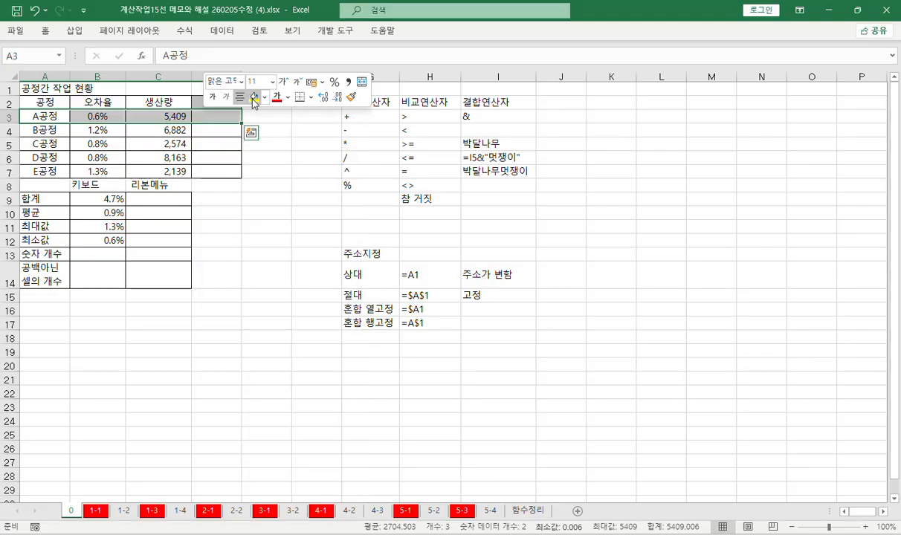
{"action": "left_click", "coordinate": [254, 97]}
{"action": "left_click_drag", "start_coordinate": [33, 115], "coordinate": [195, 124]}
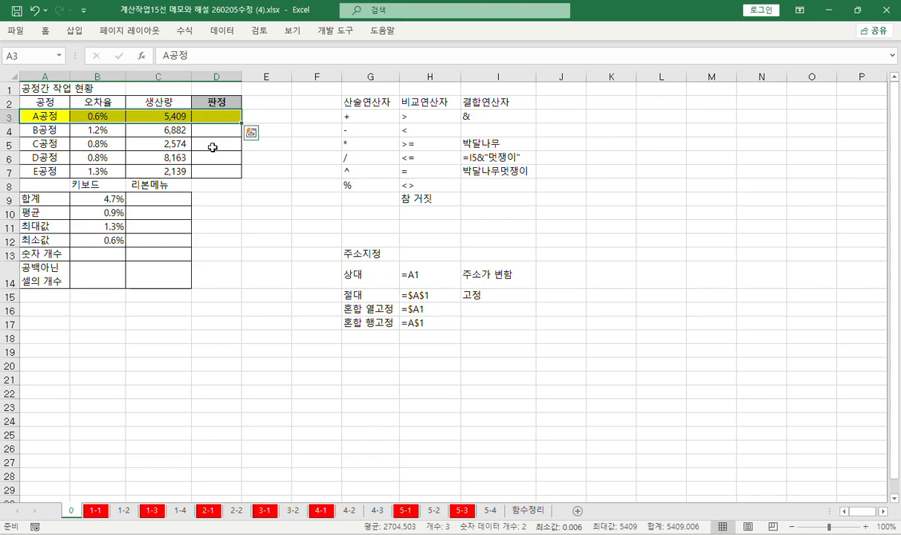
Step: Begin the 숫자 개수 formula in B13 and compare the descriptions of COUNT, COUNTA, COUNTBLANK, COUNTIF and COUNTIFS
{"action": "left_click", "coordinate": [93, 254]}
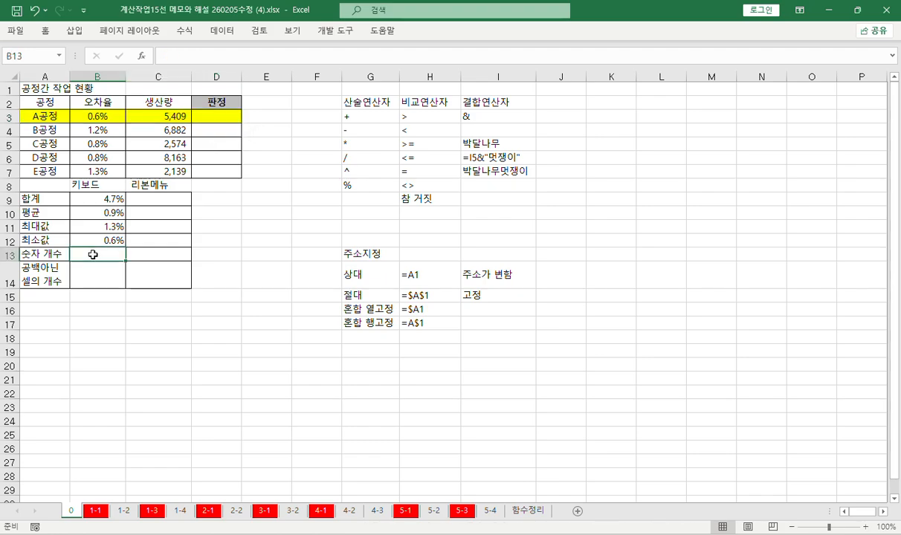
{"action": "left_click_drag", "start_coordinate": [44, 117], "coordinate": [202, 119]}
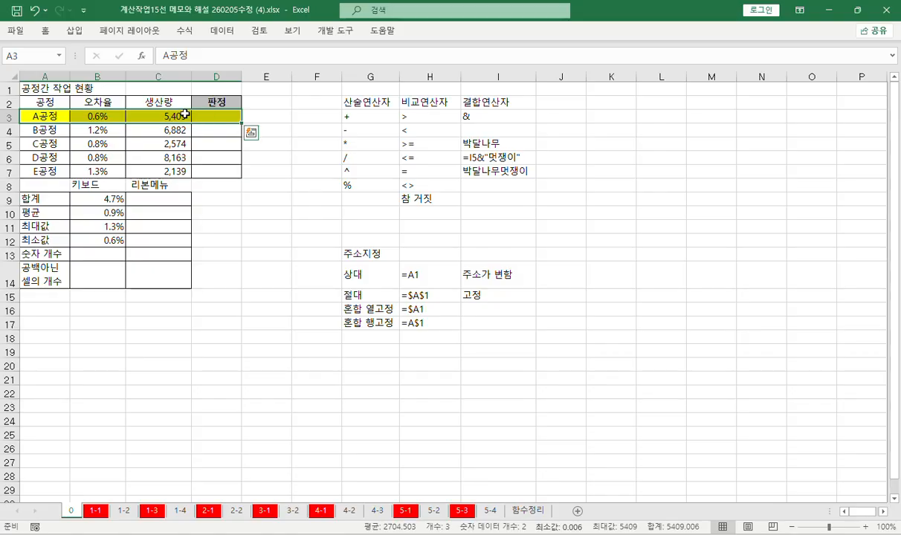
{"action": "left_click", "coordinate": [101, 252]}
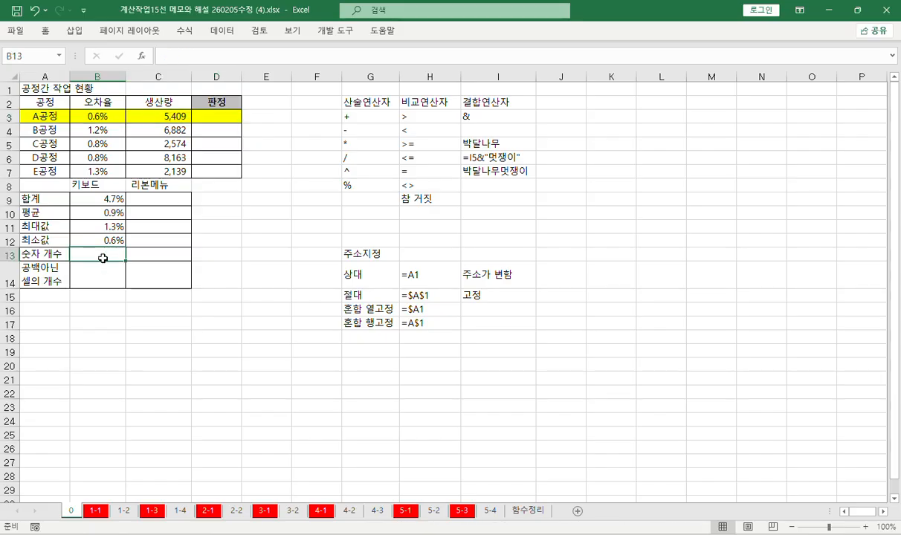
{"action": "left_click", "coordinate": [164, 56]}
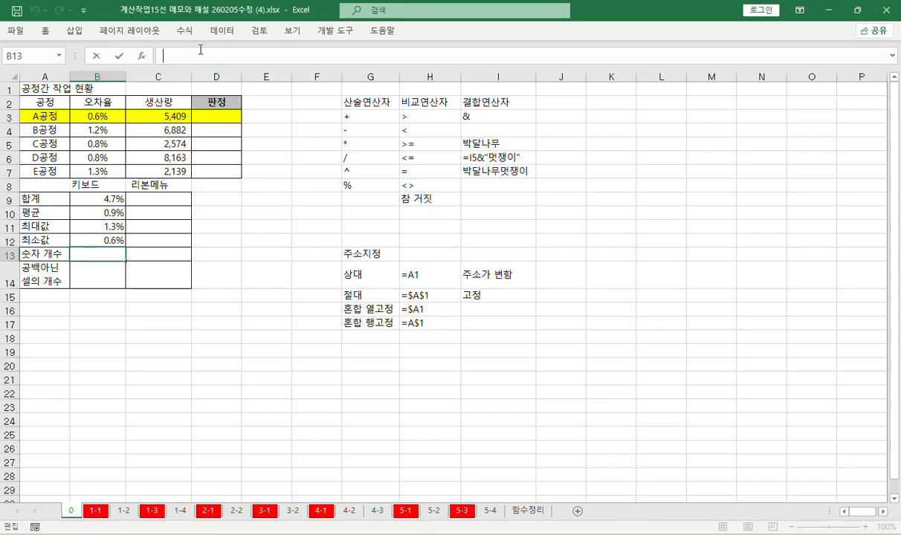
{"action": "type", "text": "=cou"}
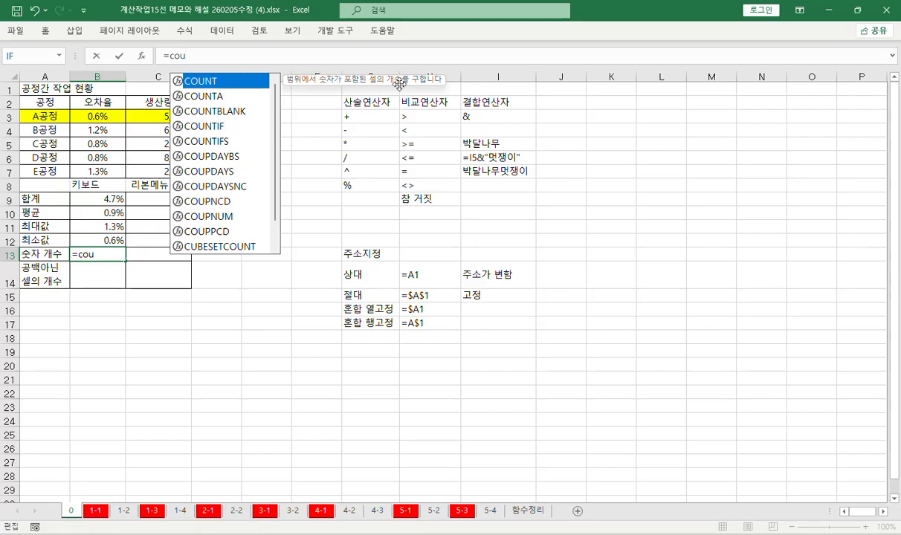
{"action": "key", "text": "Down"}
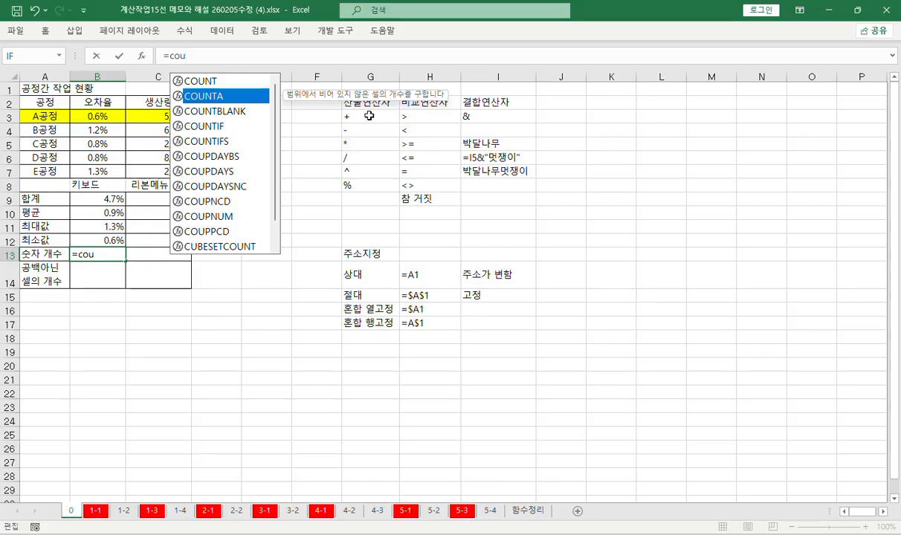
{"action": "key", "text": "Down"}
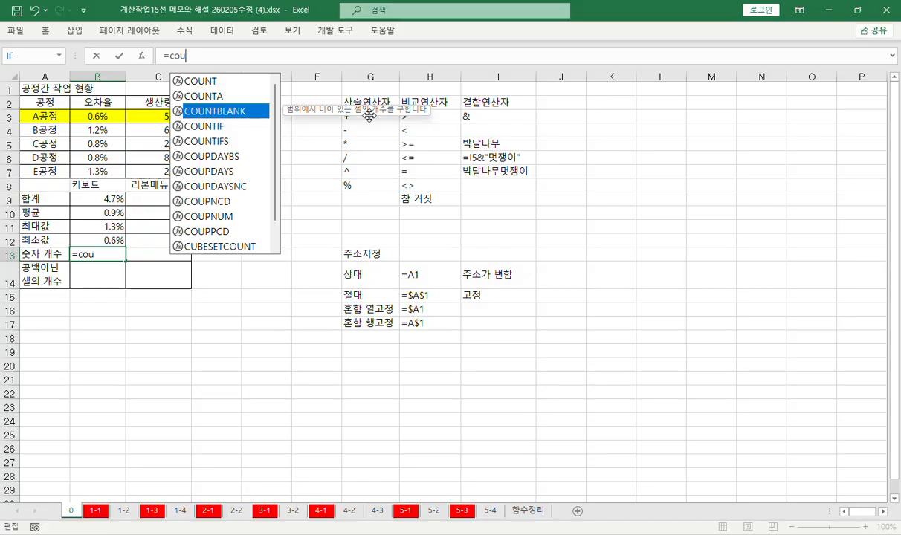
{"action": "key", "text": "Down"}
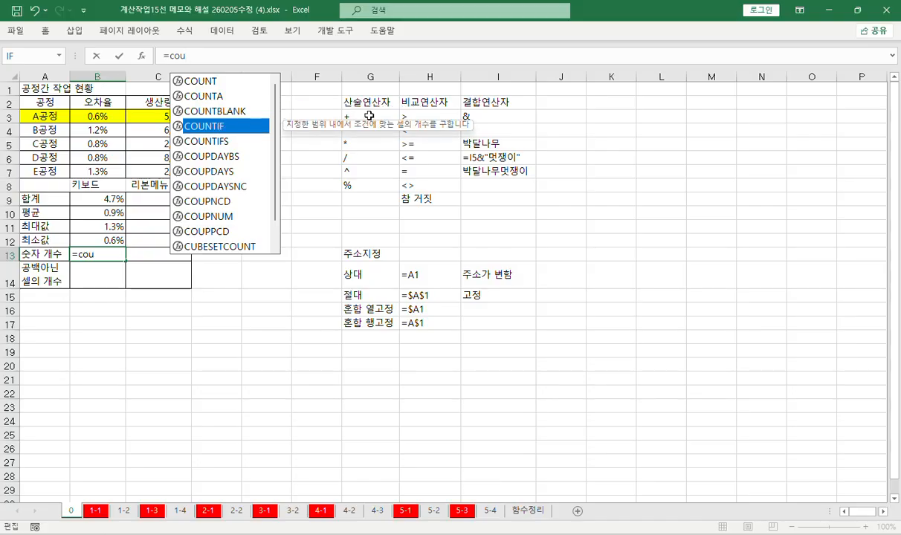
{"action": "key", "text": "Down"}
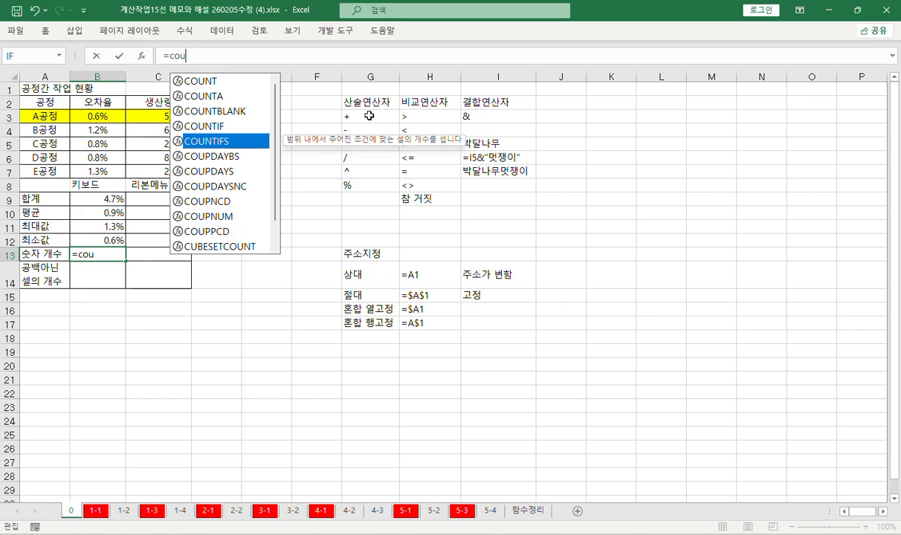
{"action": "key", "text": "Up"}
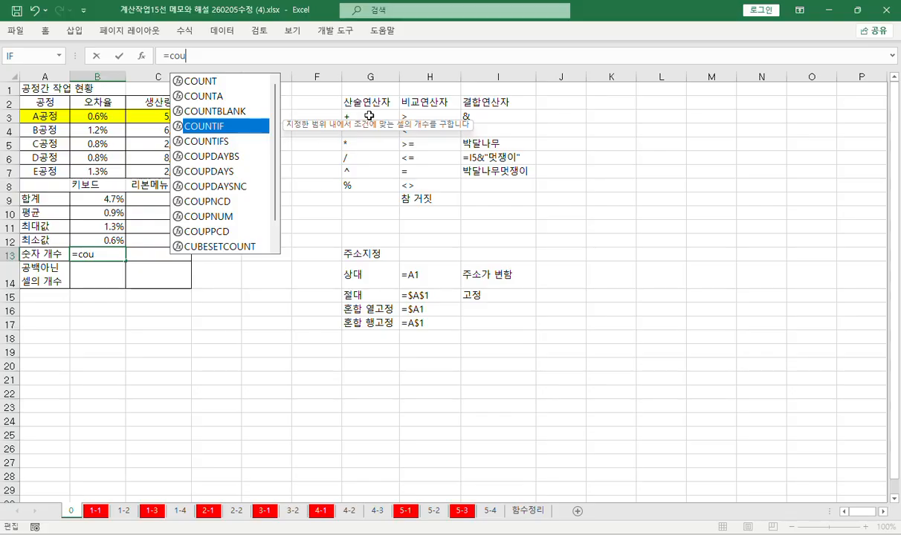
{"action": "key", "text": "Up"}
{"action": "key", "text": "Up"}
{"action": "key", "text": "Up"}
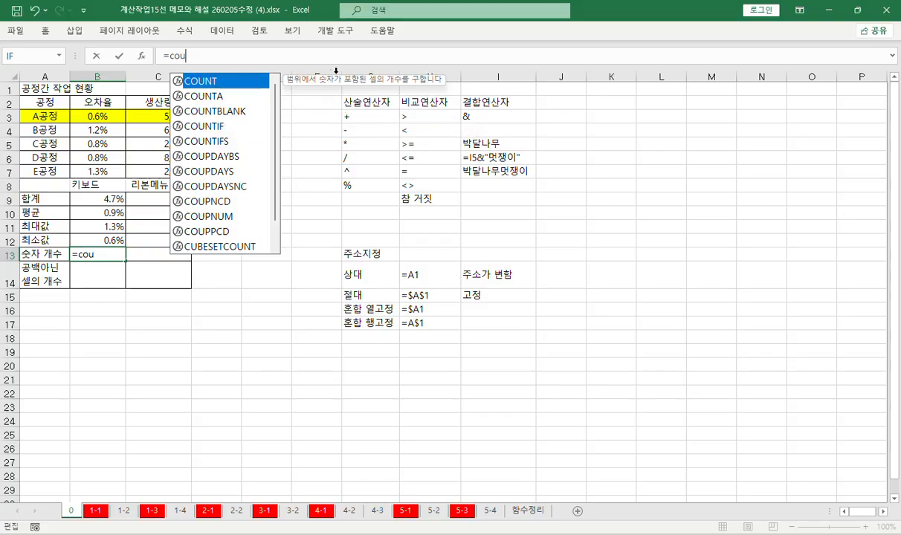
Step: Complete the 숫자 개수 formula in B13 as =COUNT(A3:D3) and check it in the cell
{"action": "double_click", "coordinate": [198, 82]}
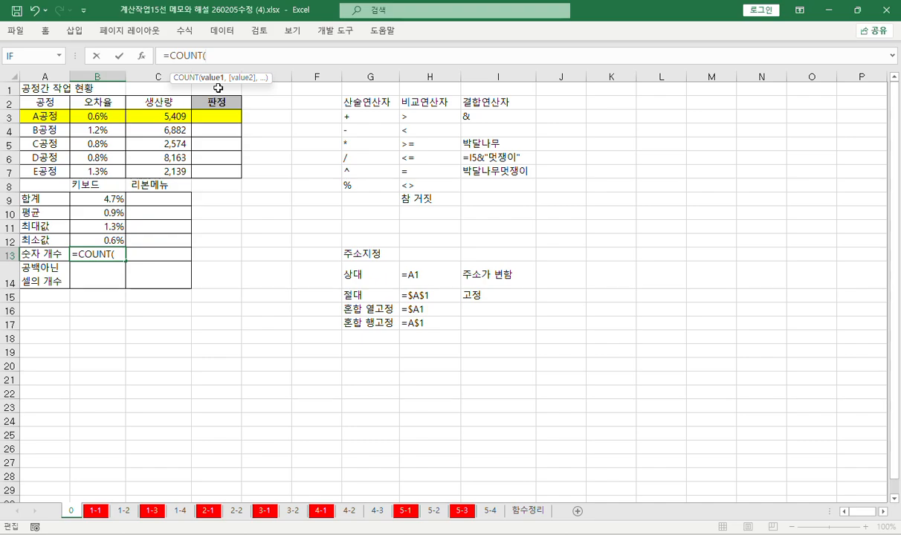
{"action": "left_click_drag", "start_coordinate": [35, 113], "coordinate": [227, 119]}
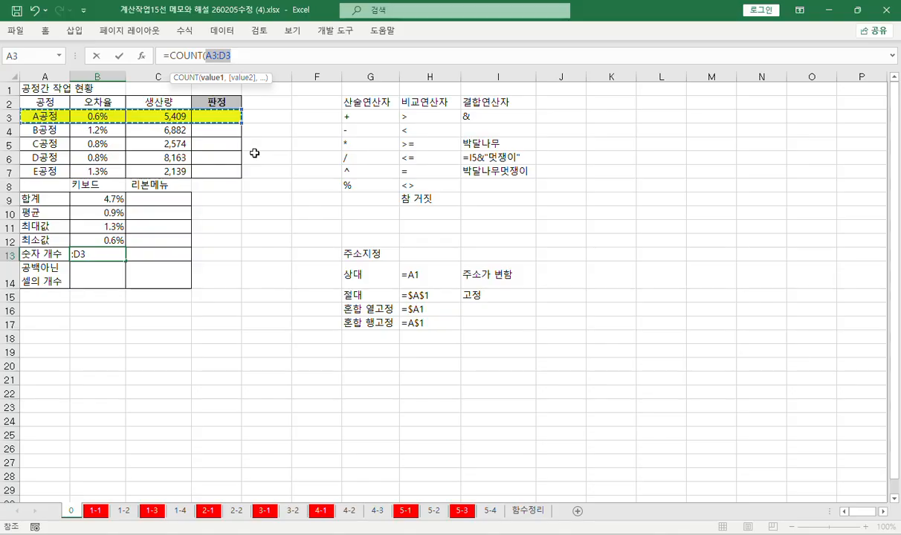
{"action": "key", "text": "Return"}
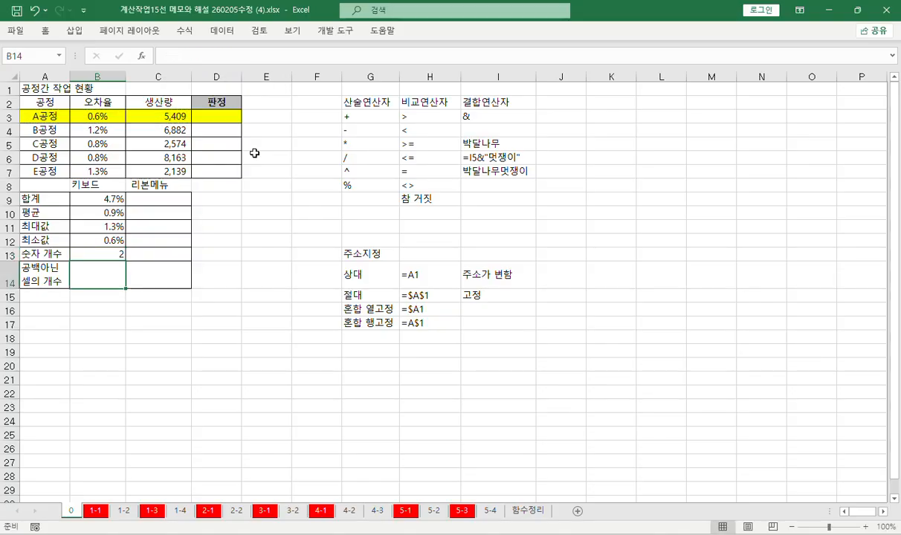
{"action": "left_click", "coordinate": [110, 250]}
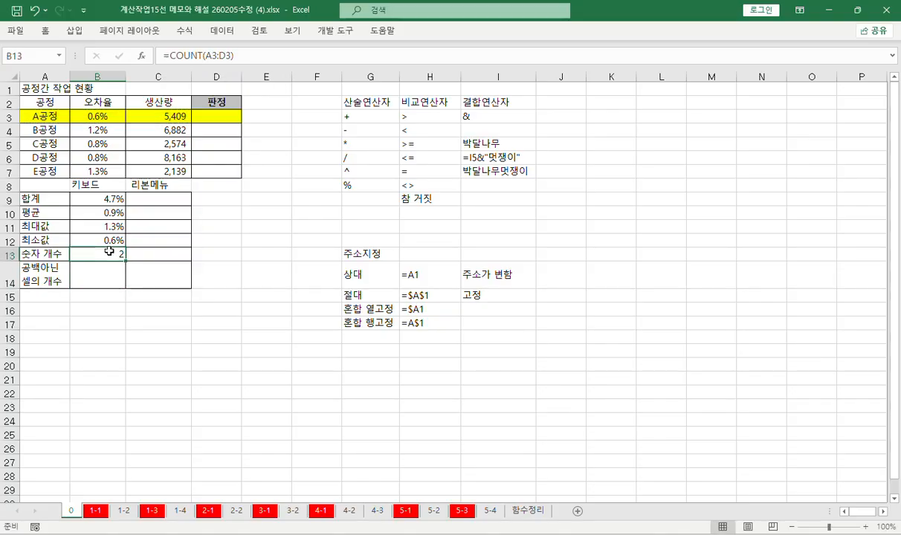
Step: Enter the 공백아닌 셀의 개수 formula in B14 as =COUNTA(A3:D3) over the A공정 row
{"action": "left_click", "coordinate": [109, 279]}
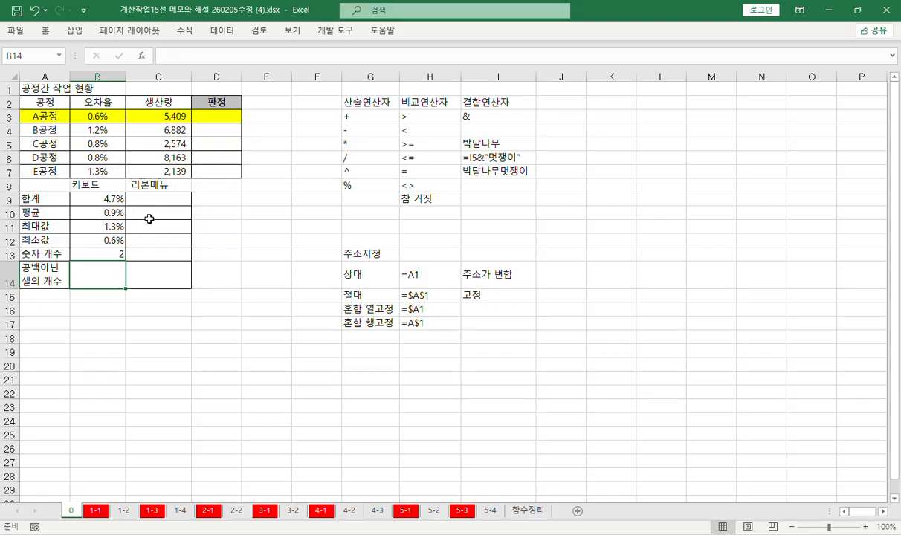
{"action": "left_click", "coordinate": [42, 117]}
{"action": "left_click_drag", "start_coordinate": [43, 116], "coordinate": [217, 117]}
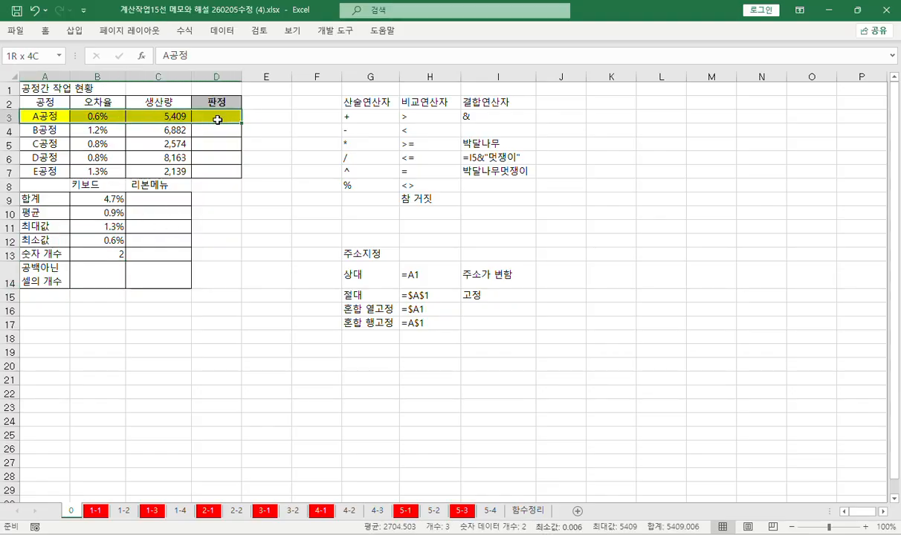
{"action": "left_click", "coordinate": [100, 277]}
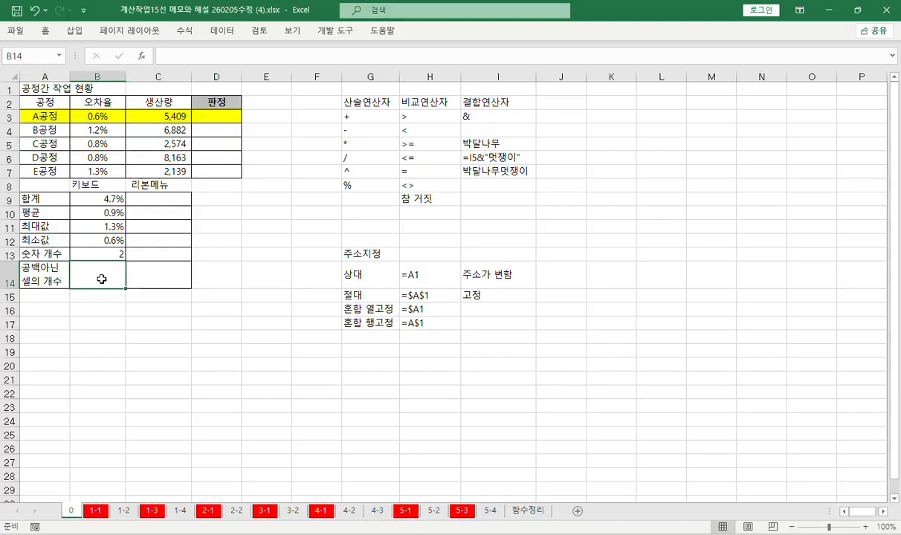
{"action": "left_click", "coordinate": [167, 55]}
{"action": "type", "text": "=cou"}
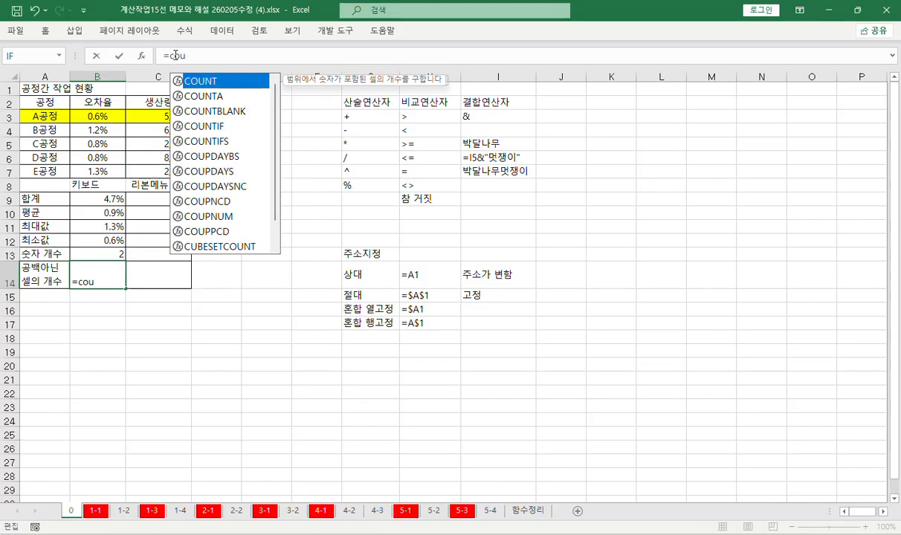
{"action": "key", "text": "Down"}
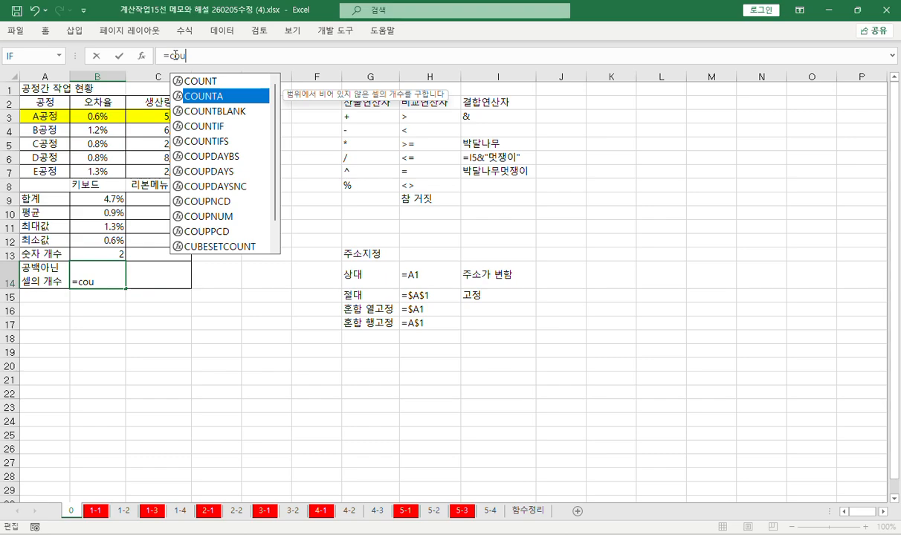
{"action": "key", "text": "Tab"}
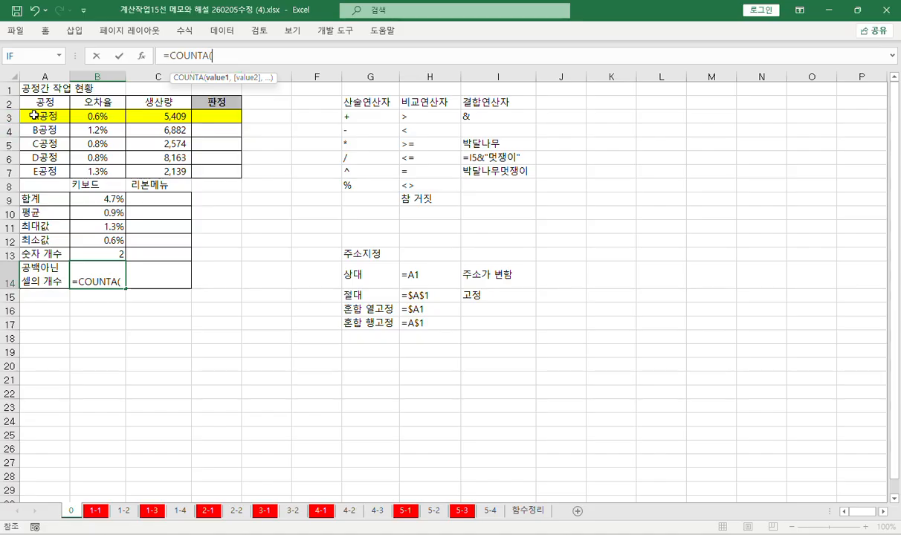
{"action": "left_click_drag", "start_coordinate": [33, 116], "coordinate": [208, 121]}
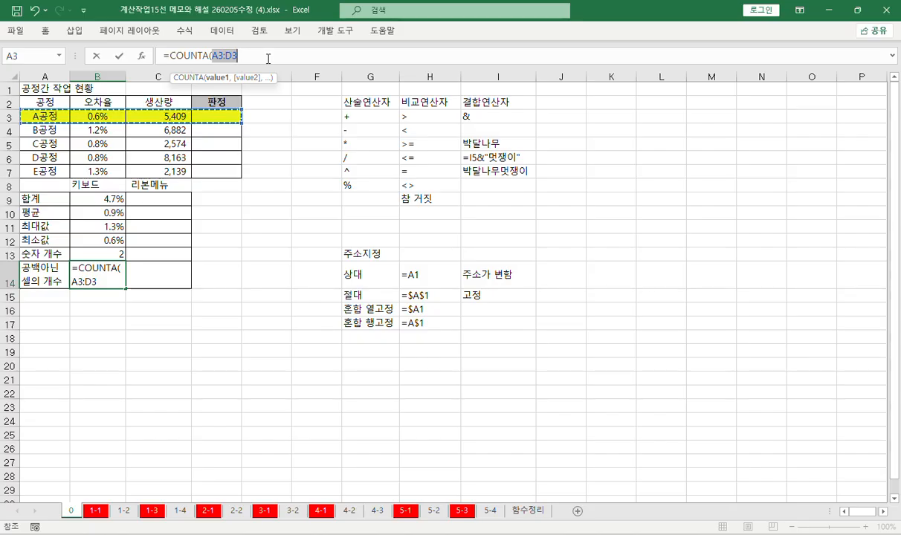
{"action": "key", "text": "Return"}
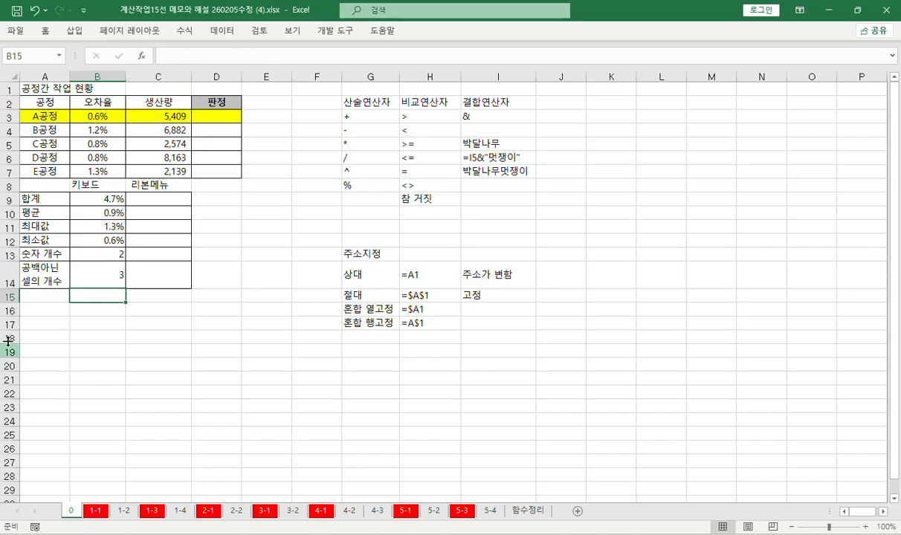
Step: Check B14 against the A공정 cells A3, B3 and C3, and review the summary formulas in B9:B14
{"action": "left_click", "coordinate": [112, 279]}
{"action": "left_click", "coordinate": [52, 116]}
{"action": "left_click", "coordinate": [92, 116]}
{"action": "left_click", "coordinate": [168, 116]}
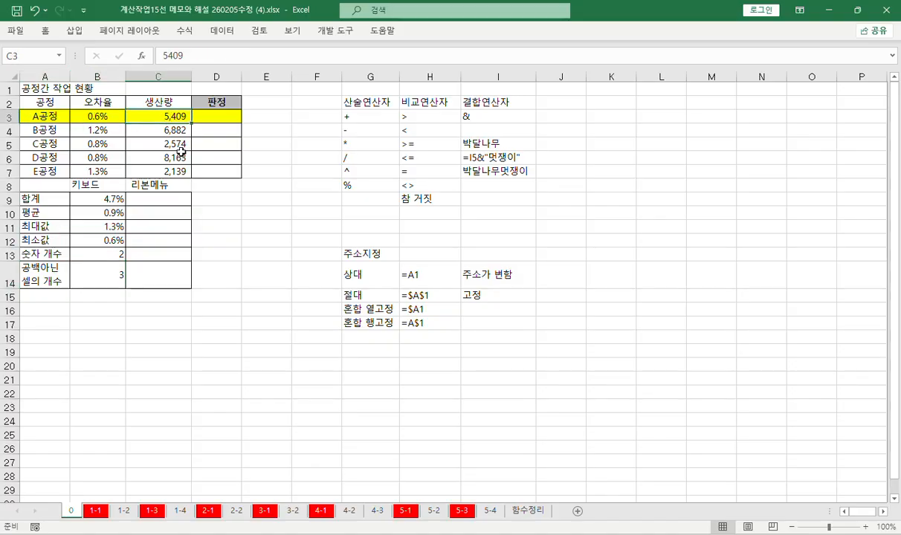
{"action": "left_click_drag", "start_coordinate": [103, 195], "coordinate": [113, 275]}
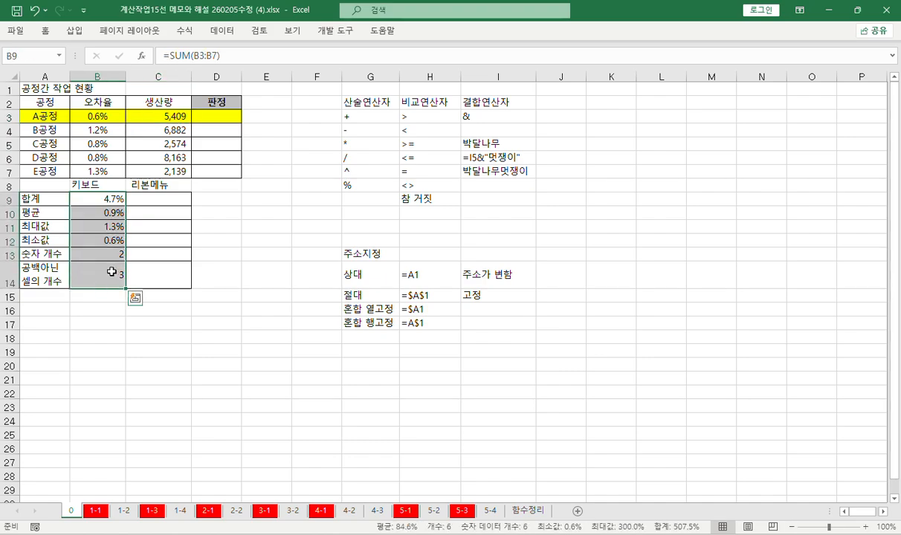
Step: Review the SUM, AVERAGE, MAX, MIN, COUNT and COUNTA notes and the range operator note in A1:A7 of the 함수정리 sheet
{"action": "left_click", "coordinate": [527, 510]}
{"action": "scroll", "coordinate": [122, 197], "scroll_direction": "up", "scroll_amount": 3}
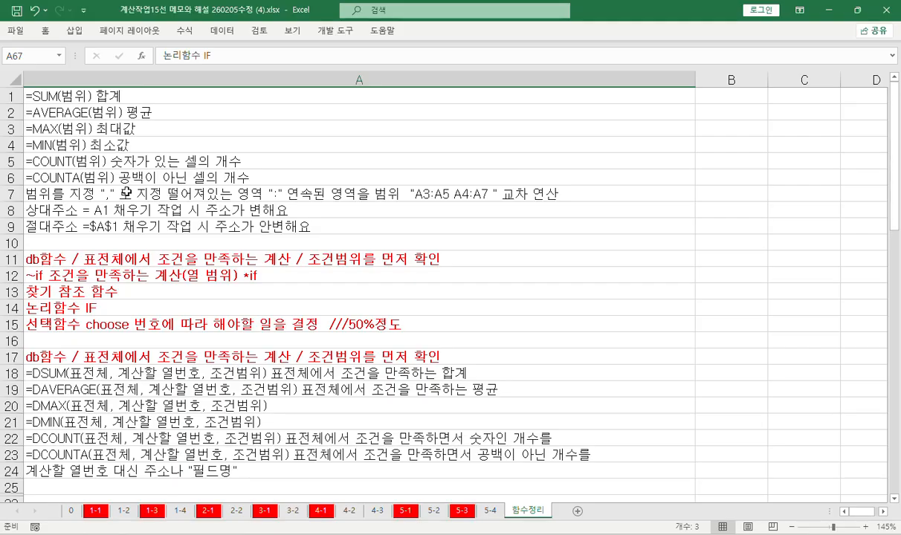
{"action": "left_click_drag", "start_coordinate": [61, 95], "coordinate": [69, 174]}
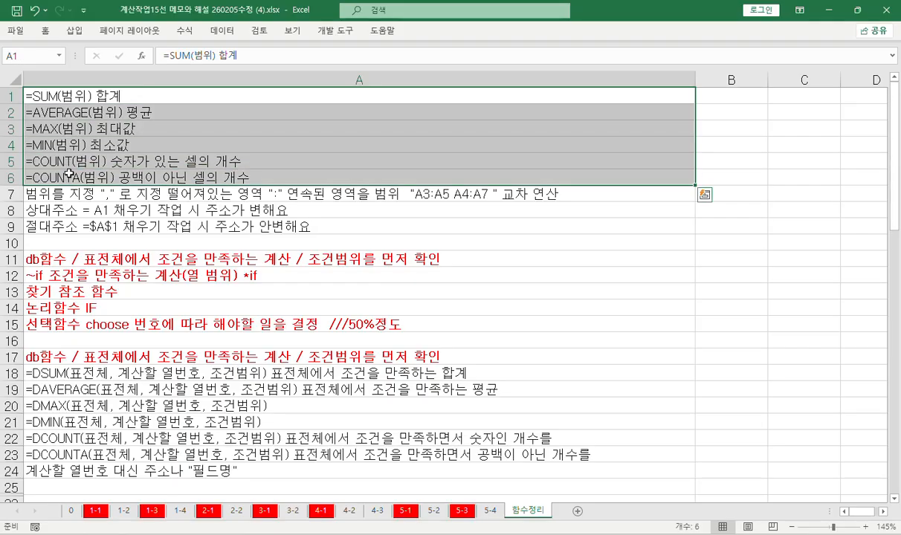
{"action": "scroll", "coordinate": [69, 174], "scroll_direction": "up", "scroll_amount": 3}
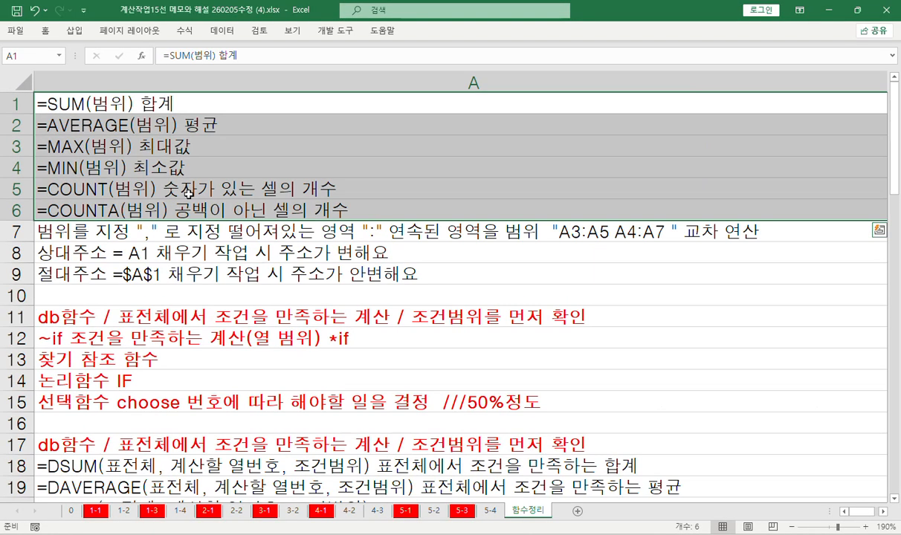
{"action": "left_click", "coordinate": [101, 106]}
{"action": "left_click", "coordinate": [90, 132]}
{"action": "left_click", "coordinate": [94, 153]}
{"action": "left_click", "coordinate": [100, 176]}
{"action": "left_click", "coordinate": [123, 195]}
{"action": "left_click", "coordinate": [122, 208]}
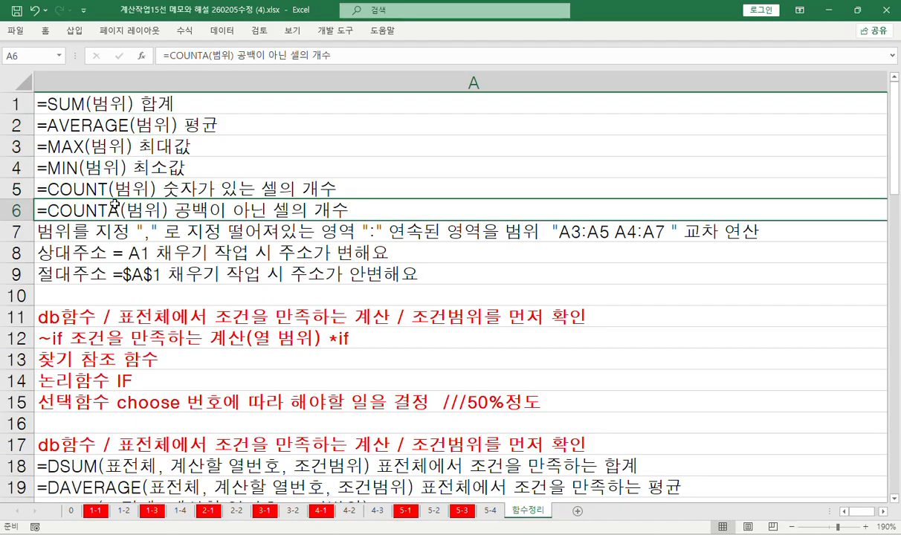
{"action": "left_click", "coordinate": [97, 224]}
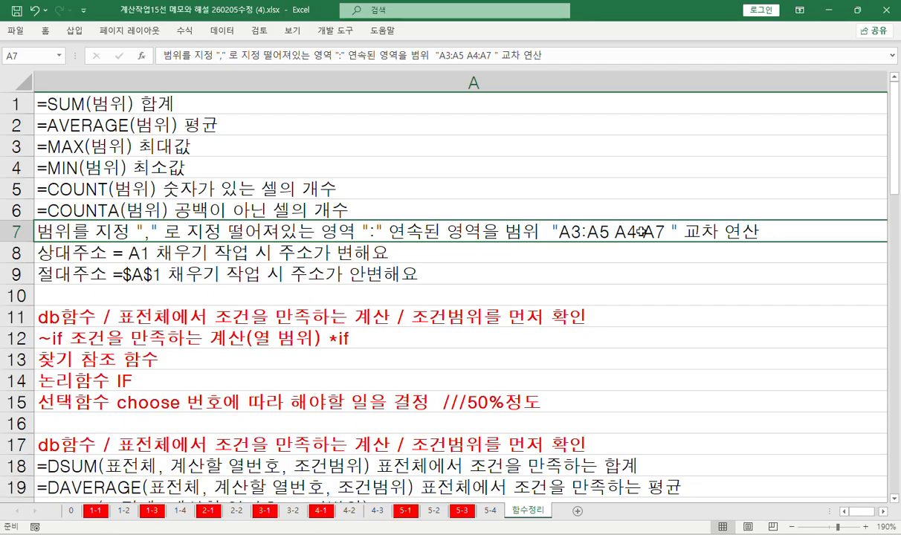
Step: Enter a test intersection formula in E3 of sheet 0 as =SUM(C3:C6 C5:C7)
{"action": "left_click", "coordinate": [72, 511]}
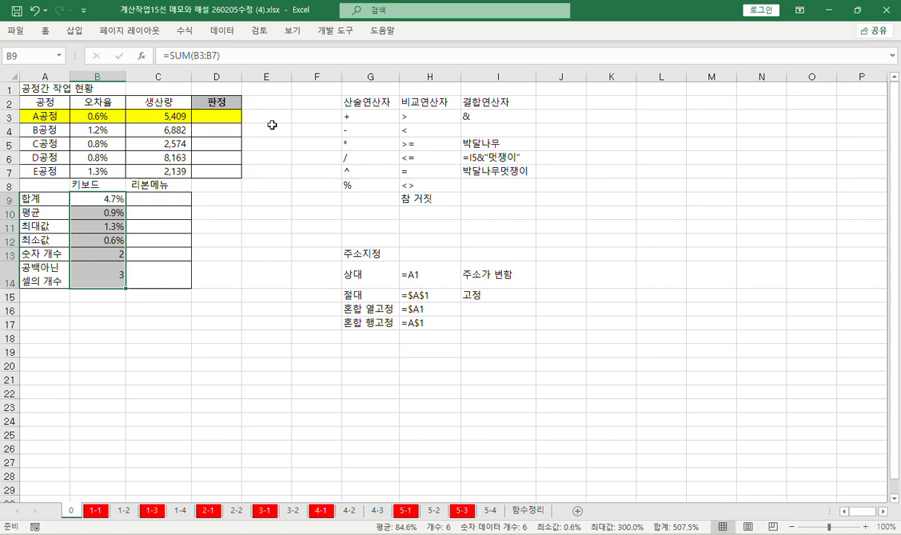
{"action": "left_click", "coordinate": [271, 119]}
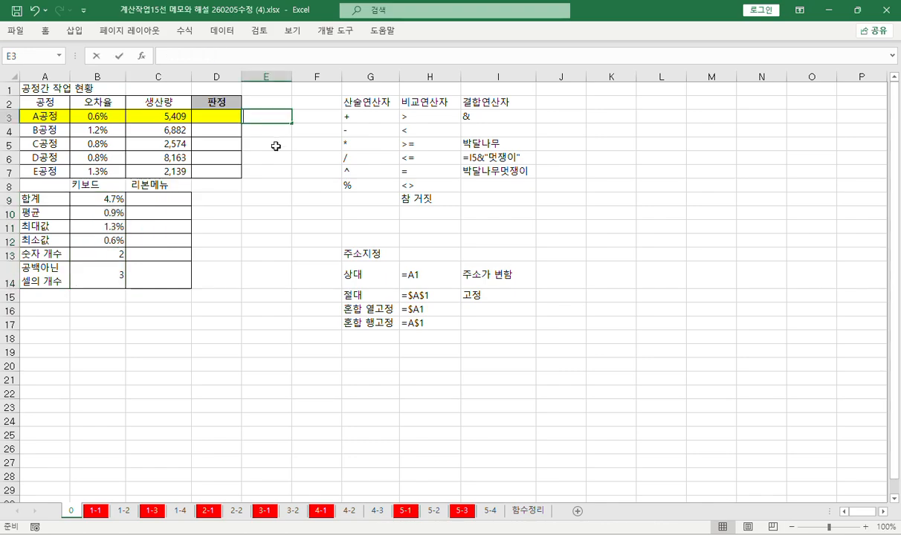
{"action": "type", "text": "=sum"}
{"action": "key", "text": "Tab"}
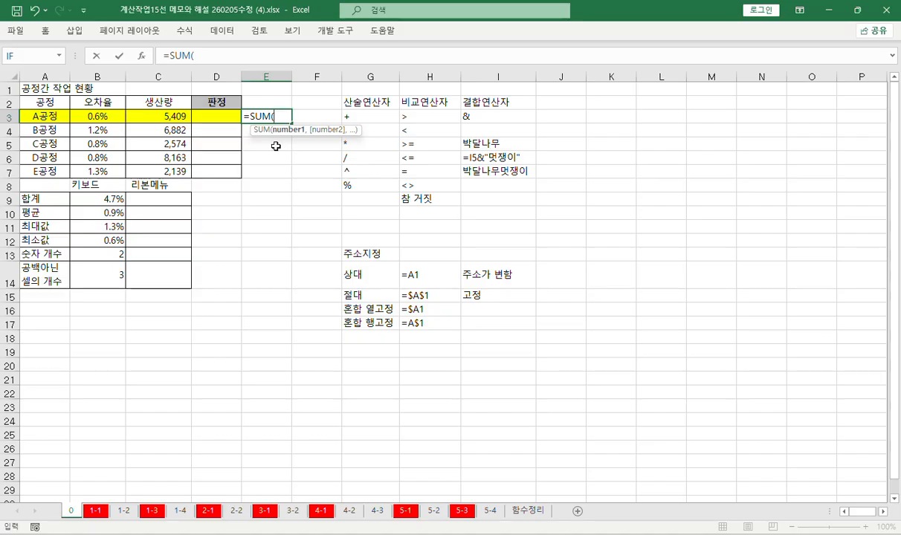
{"action": "left_click_drag", "start_coordinate": [149, 116], "coordinate": [157, 159]}
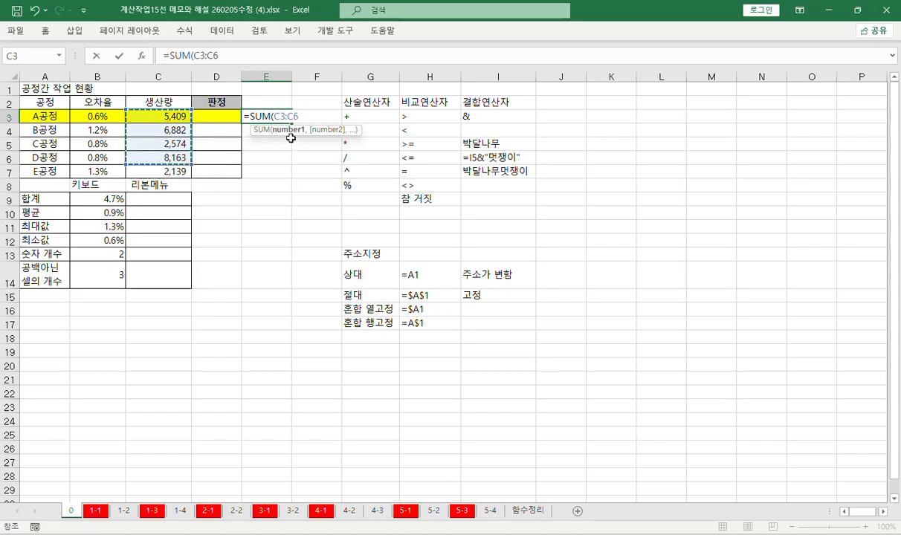
{"action": "left_click_drag", "start_coordinate": [167, 146], "coordinate": [170, 174]}
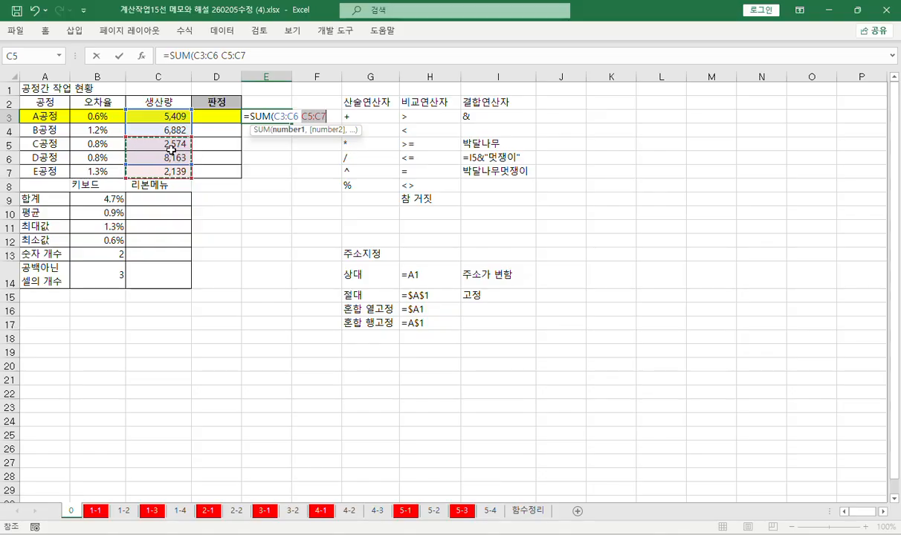
{"action": "key", "text": "Return"}
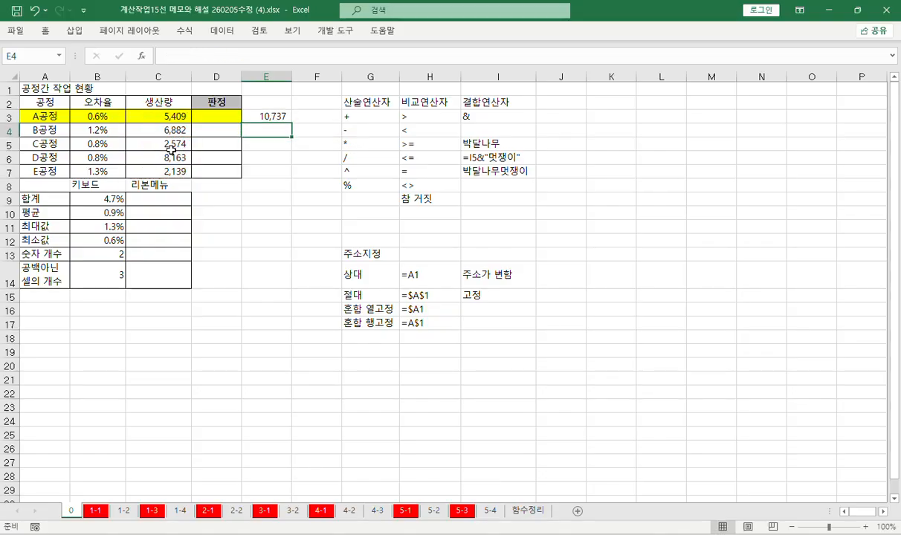
Step: Inspect the space between the two overlapping ranges in the E3 formula without changing it
{"action": "left_click", "coordinate": [264, 116]}
{"action": "double_click", "coordinate": [291, 116]}
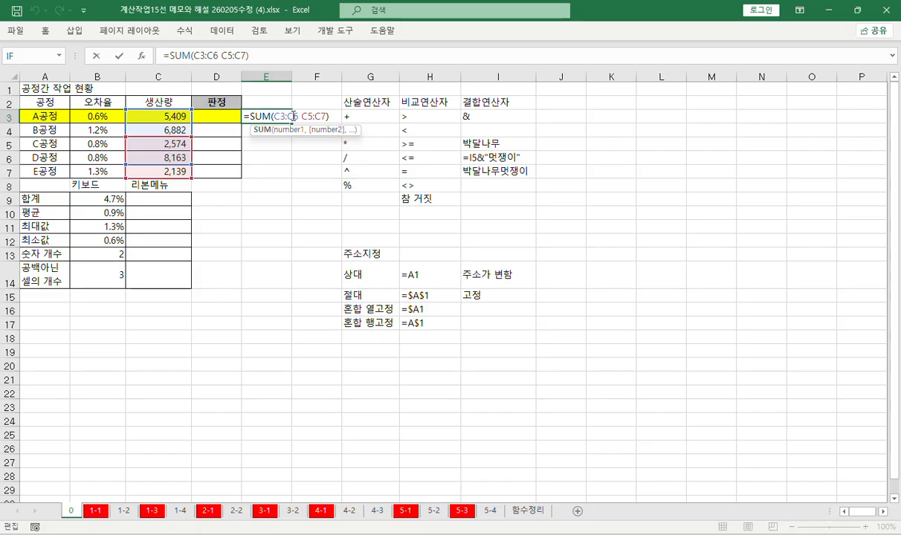
{"action": "left_click", "coordinate": [297, 116]}
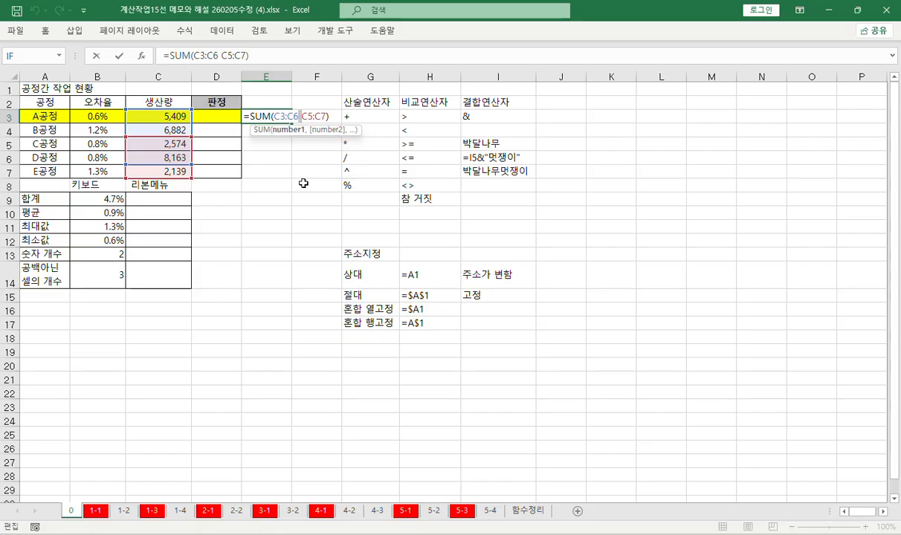
{"action": "key", "text": "Return"}
{"action": "left_click", "coordinate": [266, 116]}
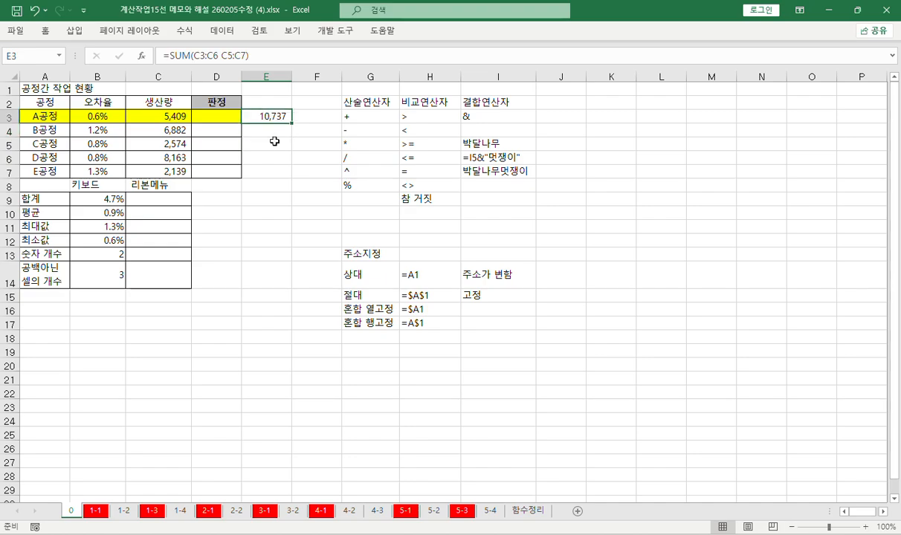
Step: Change the second range of the E3 test formula to C9:C11, check it, and clear E3
{"action": "double_click", "coordinate": [270, 116]}
{"action": "left_click_drag", "start_coordinate": [168, 173], "coordinate": [171, 230]}
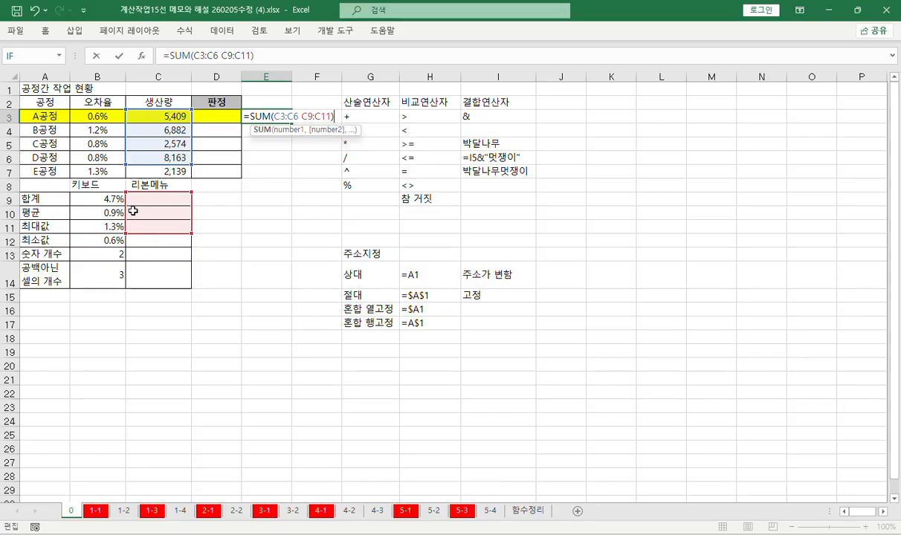
{"action": "key", "text": "Return"}
{"action": "key", "text": "Up"}
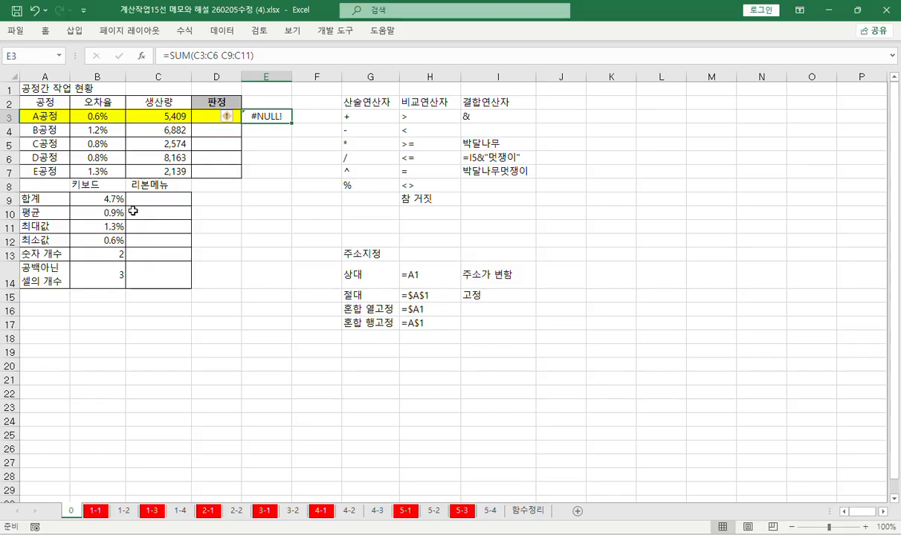
{"action": "key", "text": "Delete"}
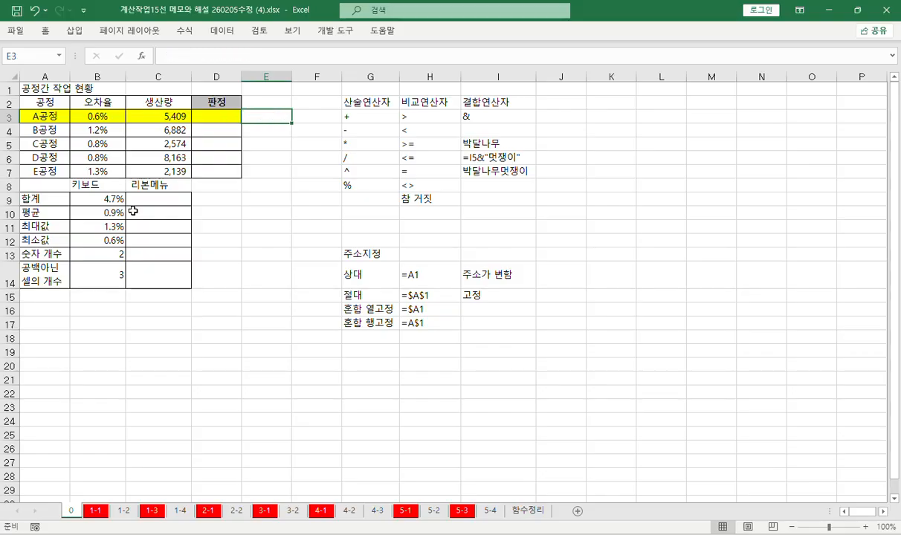
Step: Review the basic function and address notes in A1:A9 of the 함수정리 sheet, and return to sheet 0
{"action": "left_click", "coordinate": [527, 511]}
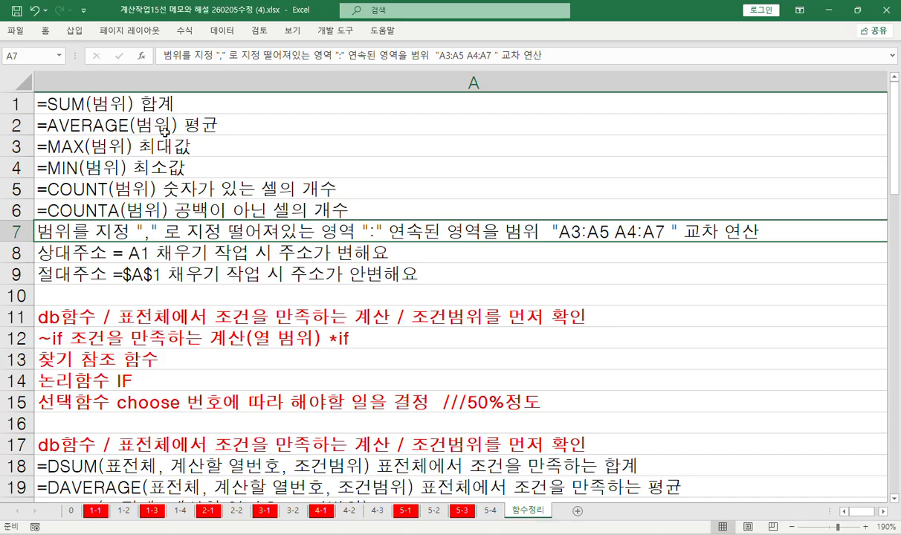
{"action": "left_click_drag", "start_coordinate": [141, 106], "coordinate": [238, 281]}
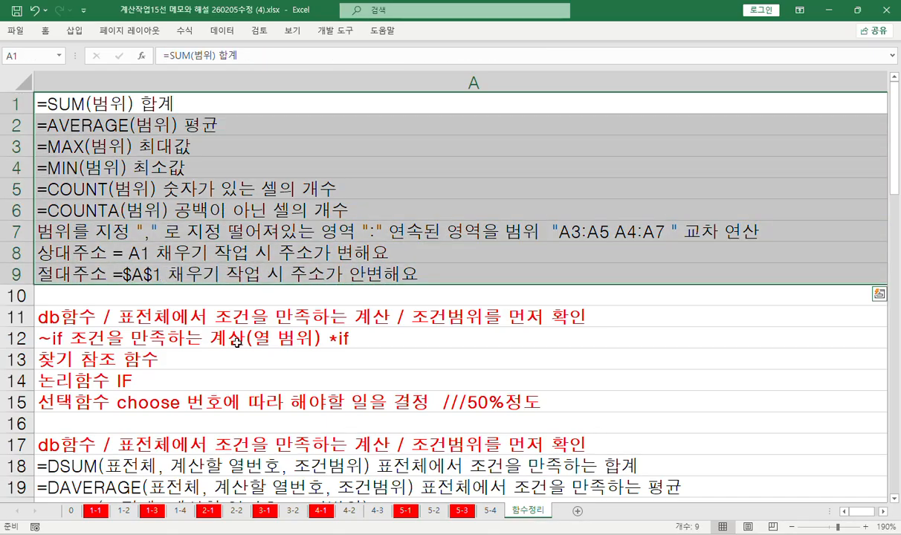
{"action": "left_click", "coordinate": [71, 512]}
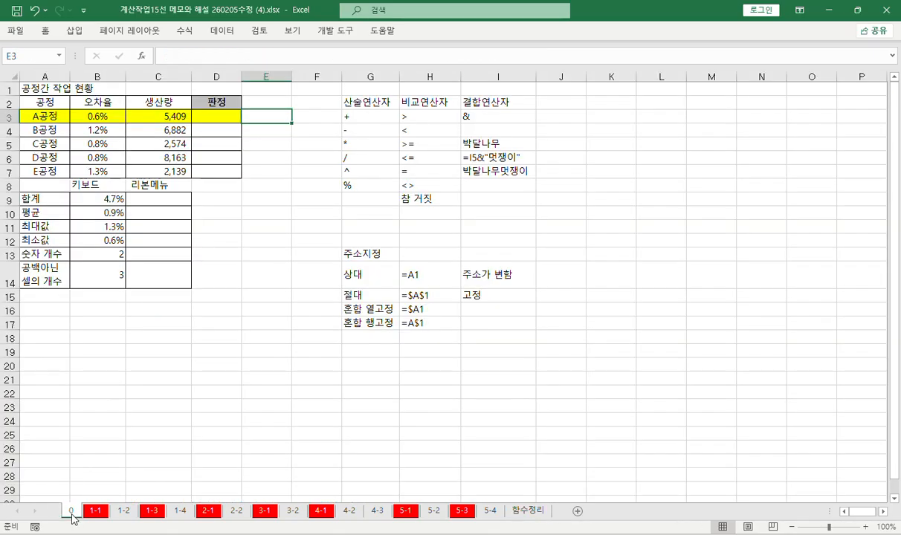
Step: Select the 합계 cell C9 under 리본메뉴, keep the Home ribbon expanded and look through the AutoSum functions
{"action": "mouse_move", "coordinate": [139, 198]}
{"action": "left_mouse_down"}
{"action": "mouse_move", "coordinate": [159, 286]}
{"action": "mouse_move", "coordinate": [154, 191]}
{"action": "mouse_move", "coordinate": [147, 192]}
{"action": "left_mouse_up"}
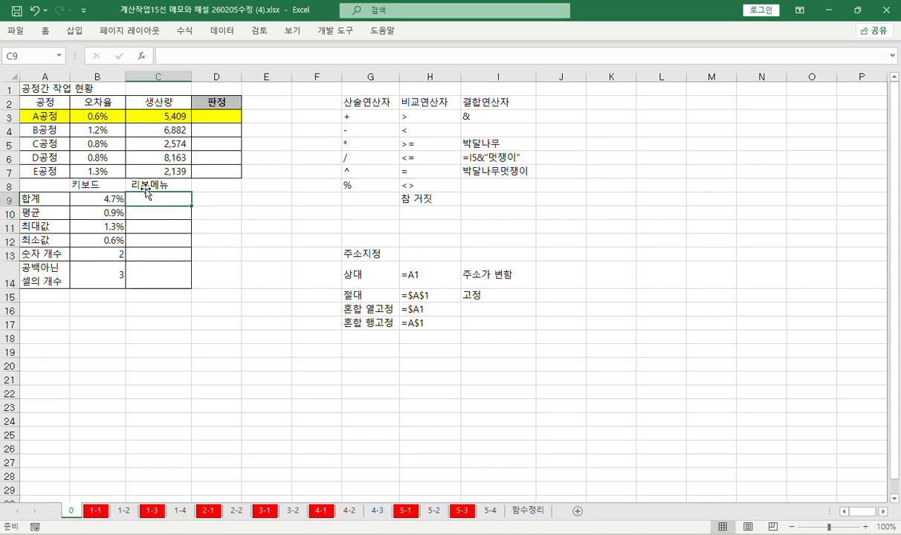
{"action": "left_click", "coordinate": [42, 32]}
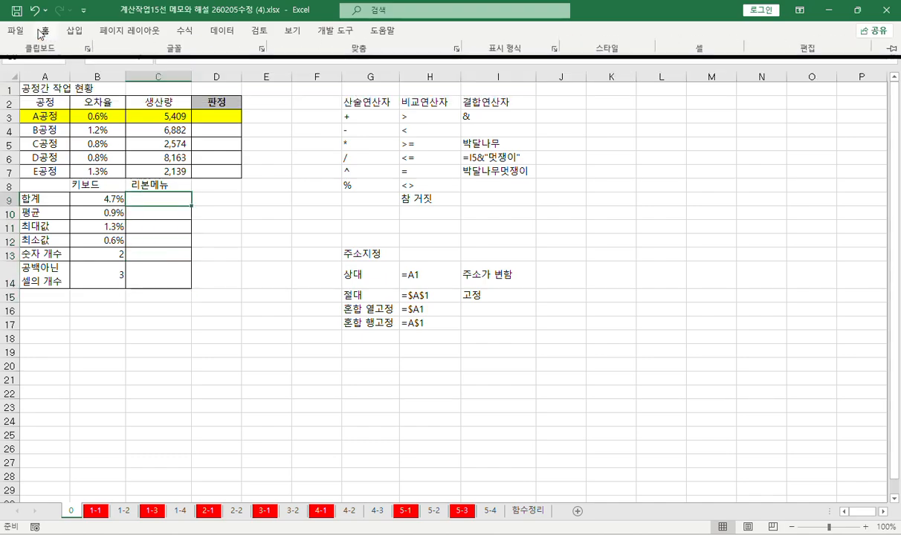
{"action": "left_click", "coordinate": [42, 32]}
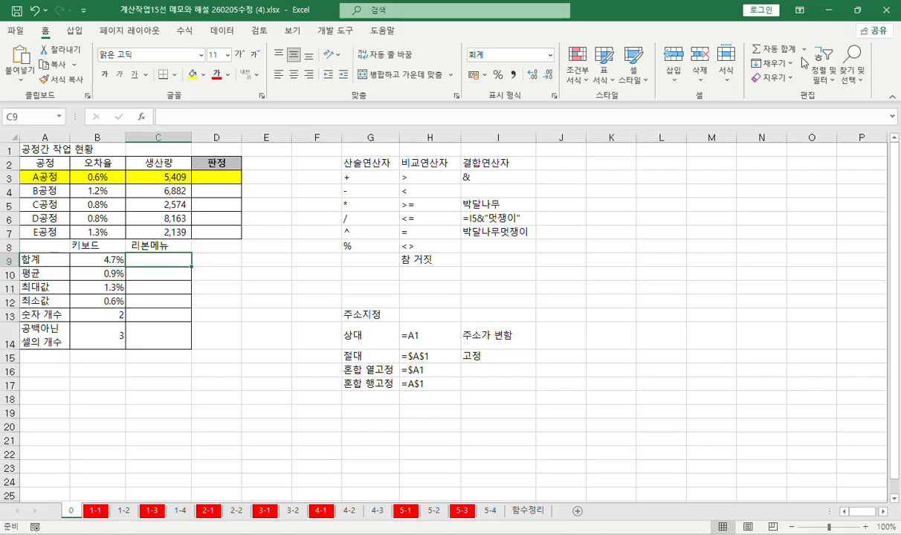
{"action": "left_click", "coordinate": [804, 49]}
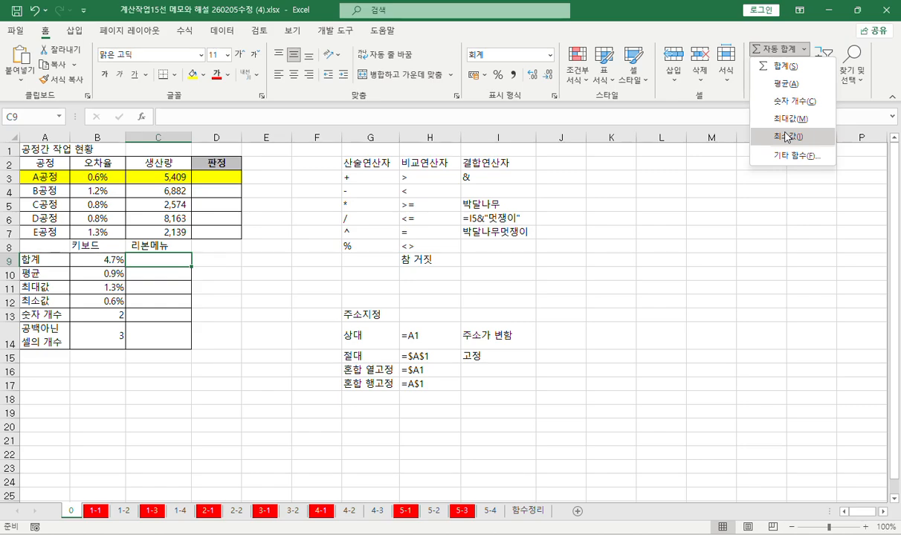
{"action": "left_click", "coordinate": [140, 179]}
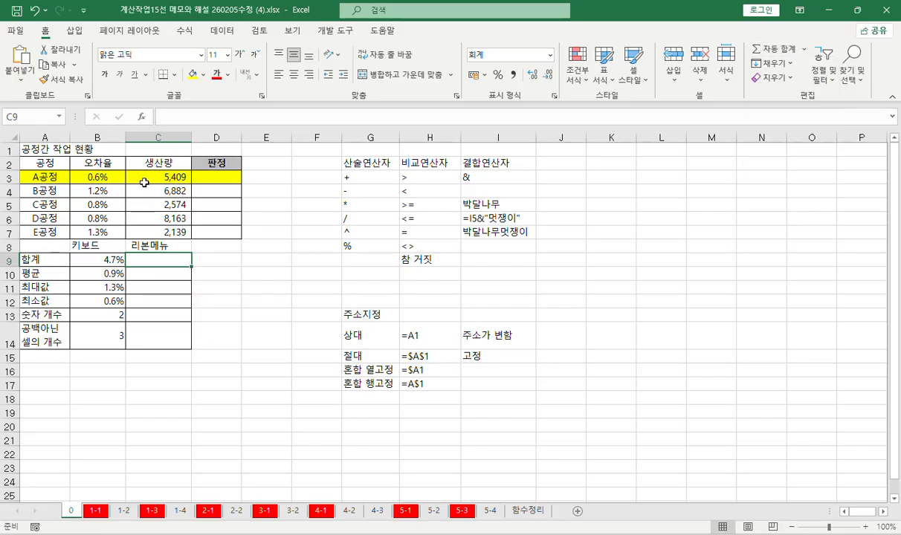
Step: Sum the 생산량 values C3:C7 in the 합계 cell C9 with AutoSum
{"action": "scroll", "coordinate": [171, 175], "scroll_direction": "down", "scroll_amount": 1}
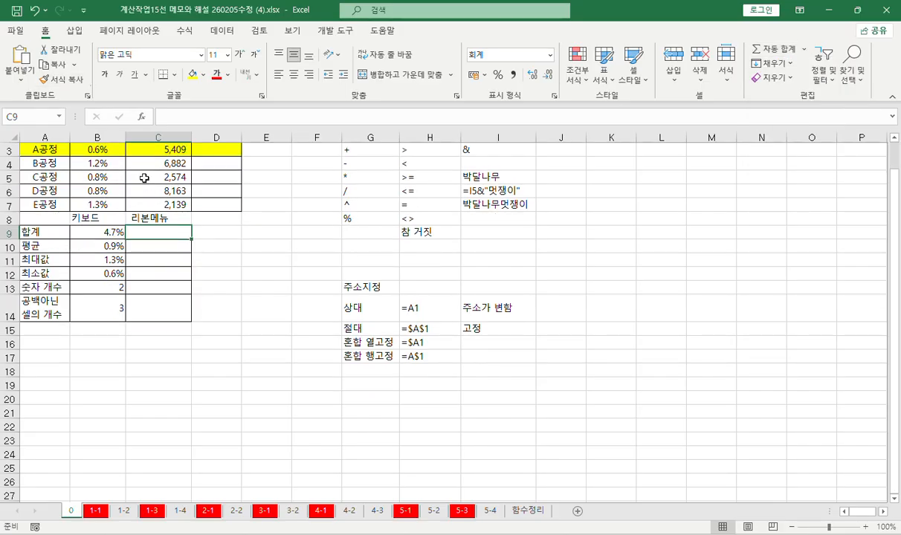
{"action": "scroll", "coordinate": [174, 151], "scroll_direction": "up", "scroll_amount": 1}
{"action": "left_click_drag", "start_coordinate": [165, 148], "coordinate": [162, 325]}
{"action": "left_click", "coordinate": [151, 260]}
{"action": "left_click", "coordinate": [146, 272]}
{"action": "left_click", "coordinate": [155, 248]}
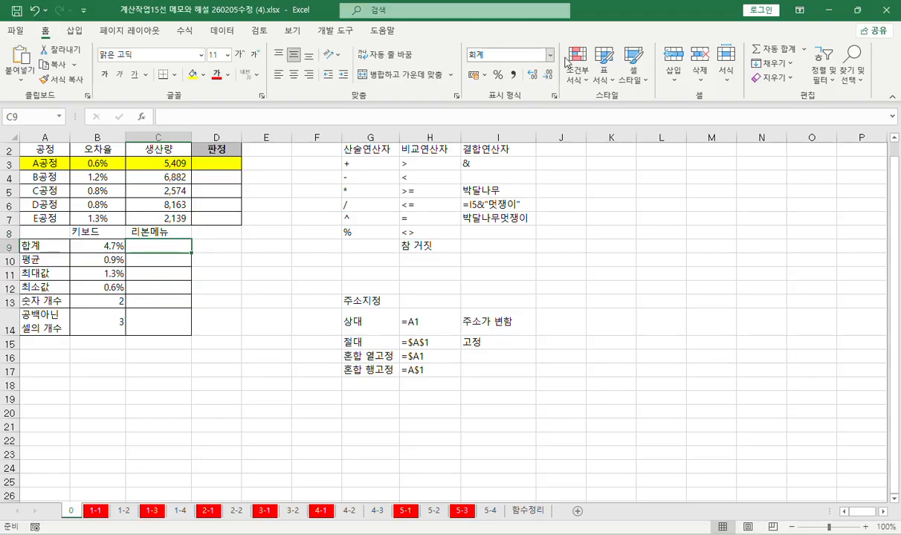
{"action": "left_click", "coordinate": [783, 57]}
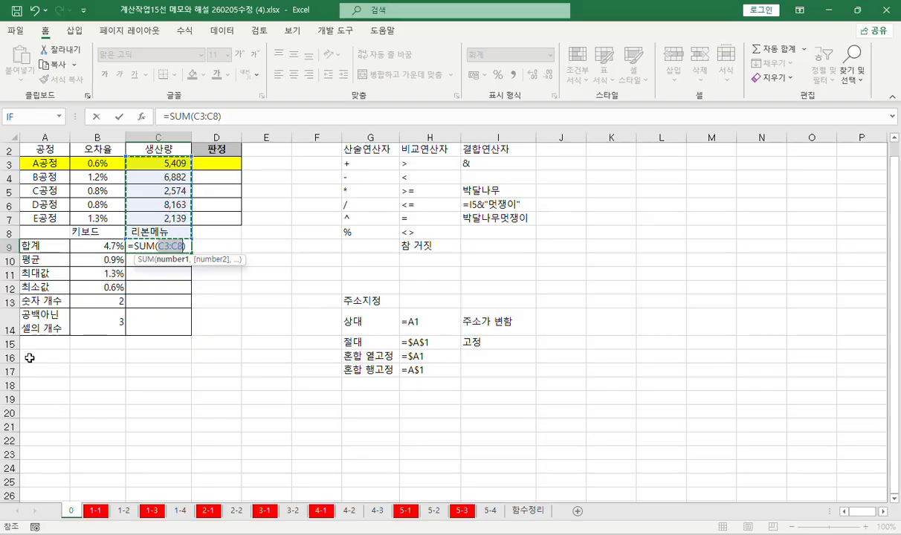
{"action": "left_click_drag", "start_coordinate": [163, 166], "coordinate": [159, 217]}
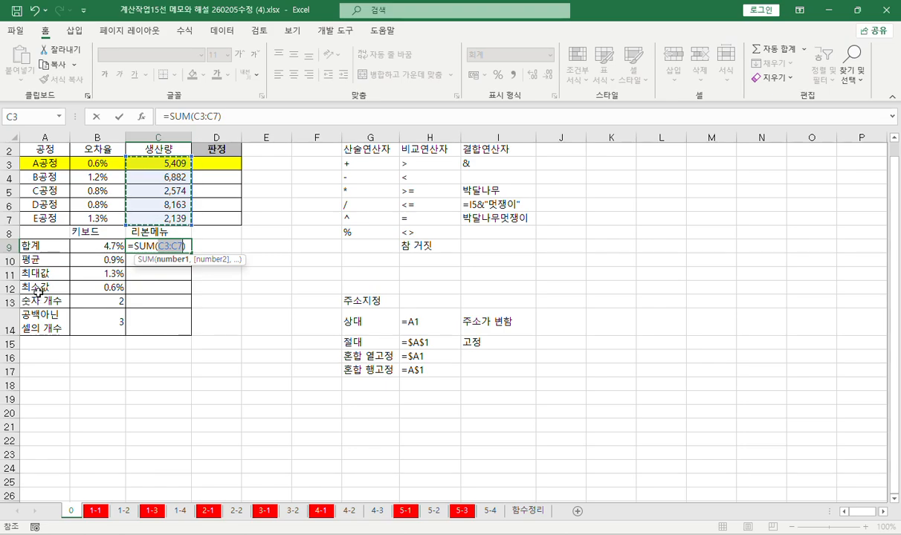
{"action": "key", "text": "Return"}
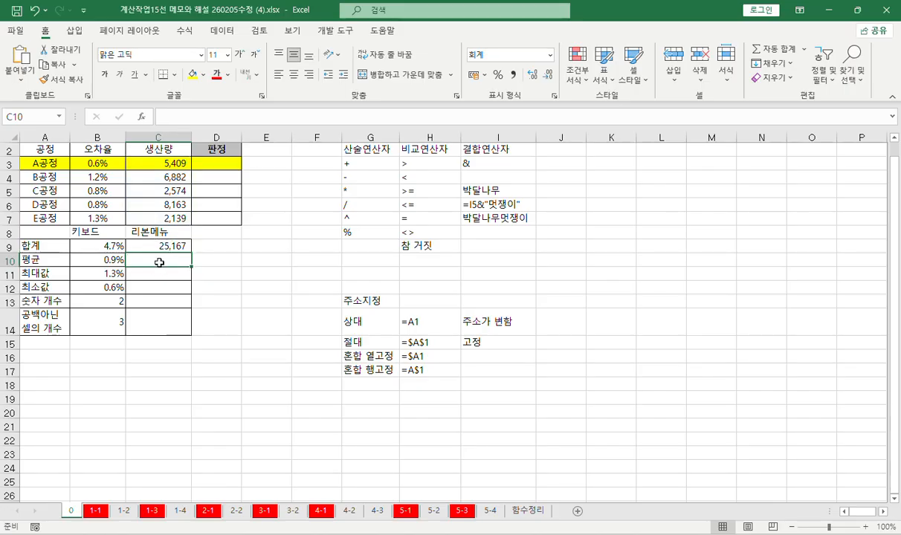
Step: Fill the 평균 cell C10 with the AutoSum average of C3:C7
{"action": "left_click", "coordinate": [805, 49]}
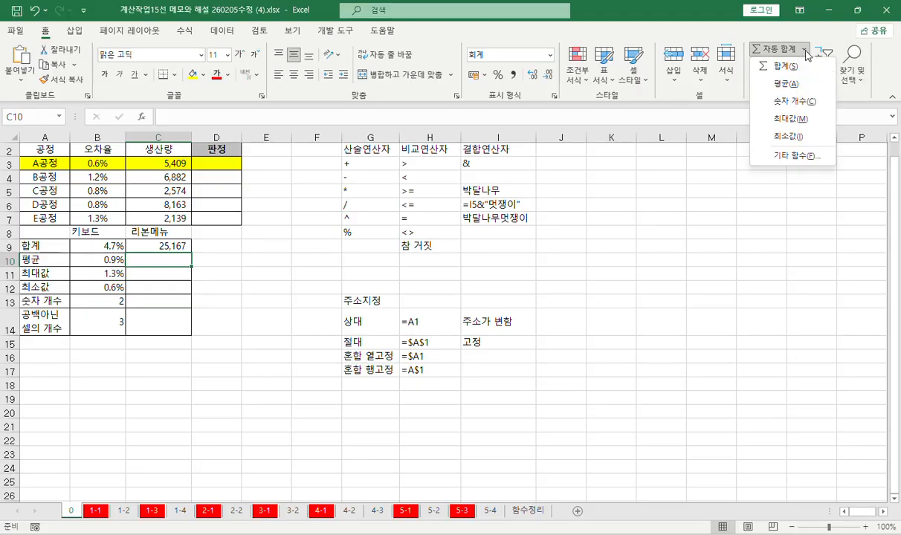
{"action": "left_click", "coordinate": [786, 84]}
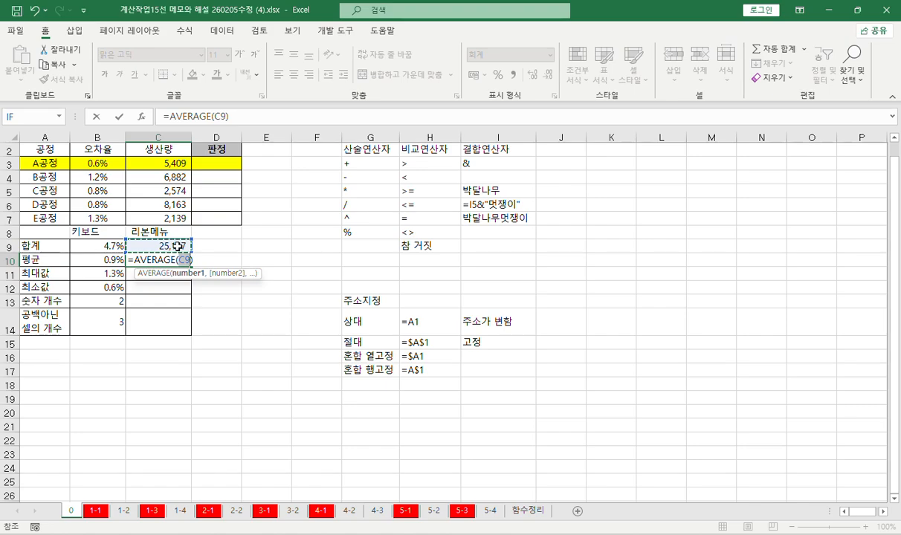
{"action": "left_click", "coordinate": [169, 168]}
{"action": "left_click_drag", "start_coordinate": [170, 169], "coordinate": [169, 217]}
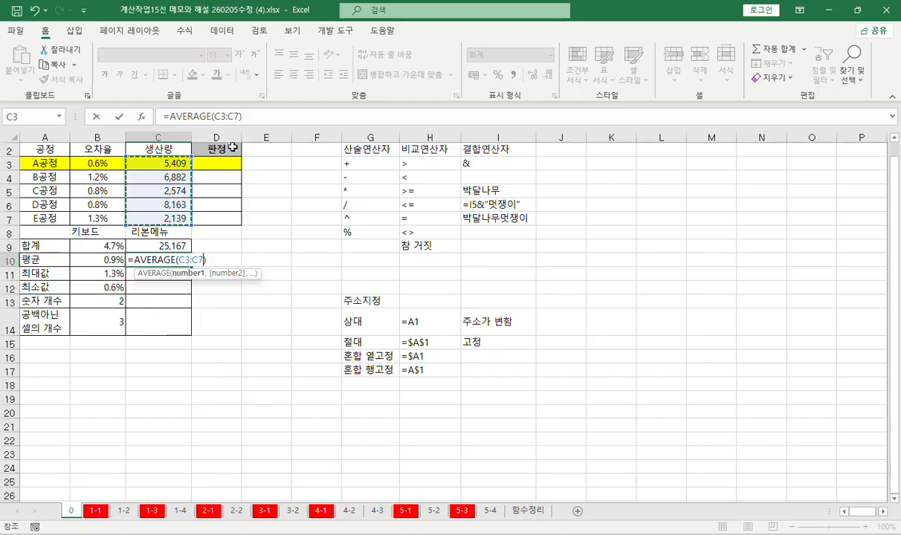
{"action": "key", "text": "Return"}
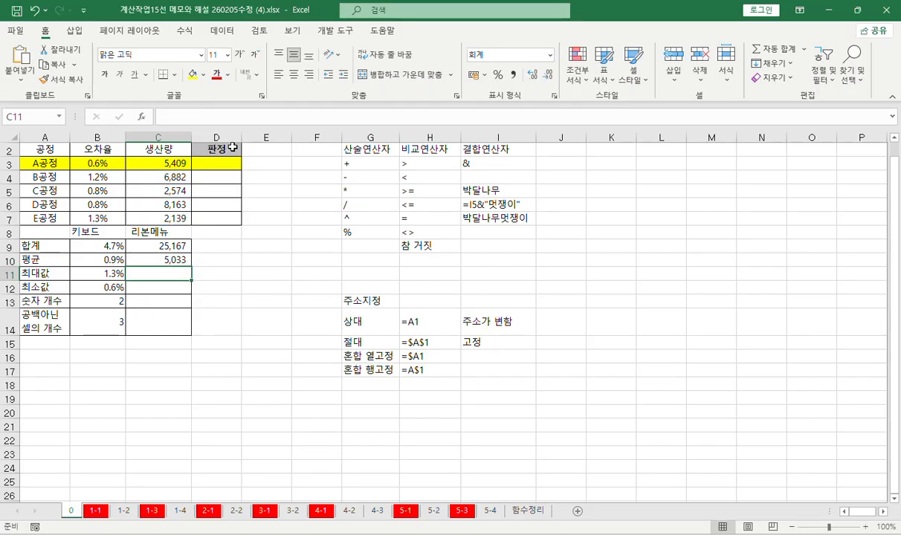
Step: Fill the 최대값 cell C11 with the AutoSum maximum of C3:C7
{"action": "left_click", "coordinate": [801, 50]}
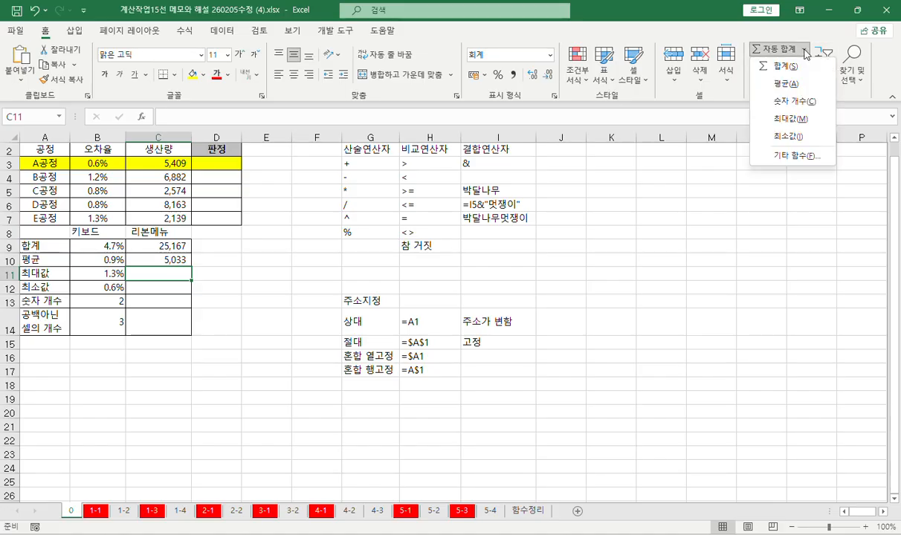
{"action": "left_click", "coordinate": [792, 121]}
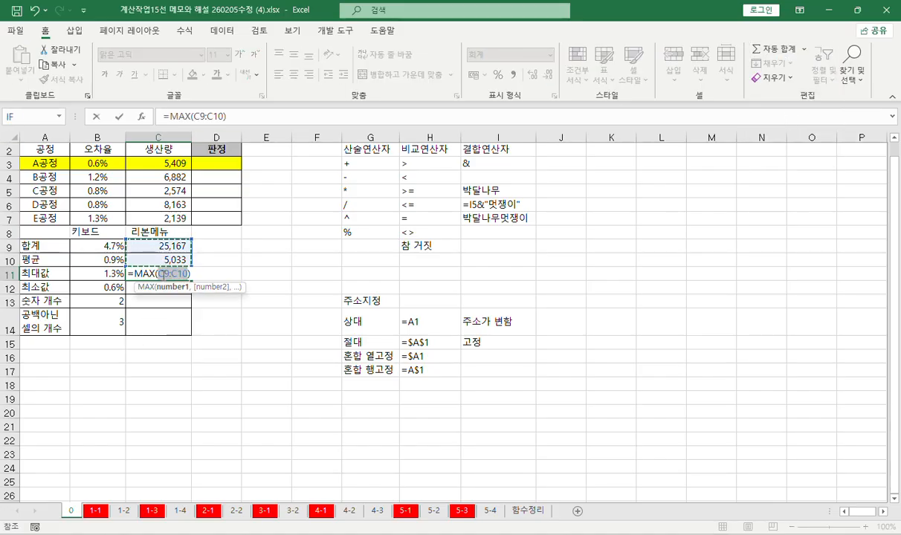
{"action": "left_click", "coordinate": [165, 162]}
{"action": "left_click_drag", "start_coordinate": [165, 162], "coordinate": [212, 221]}
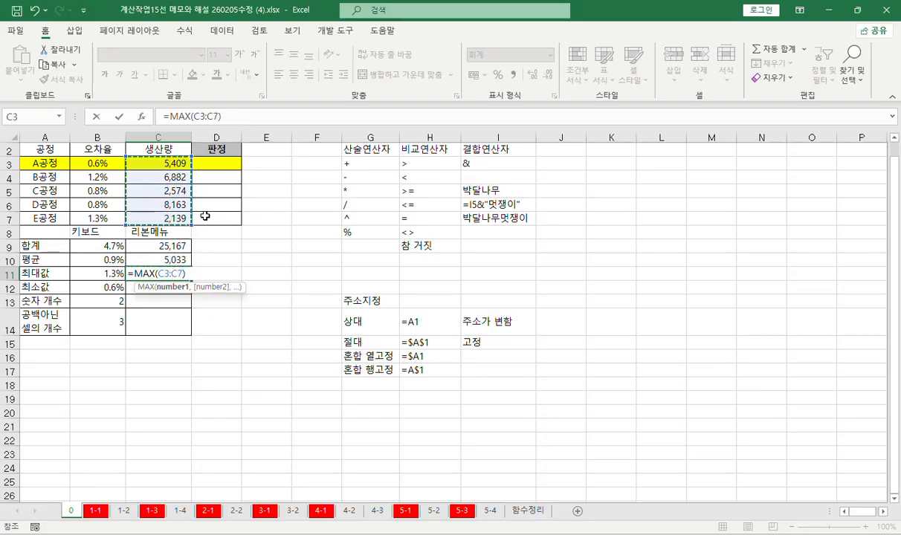
{"action": "key", "text": "Return"}
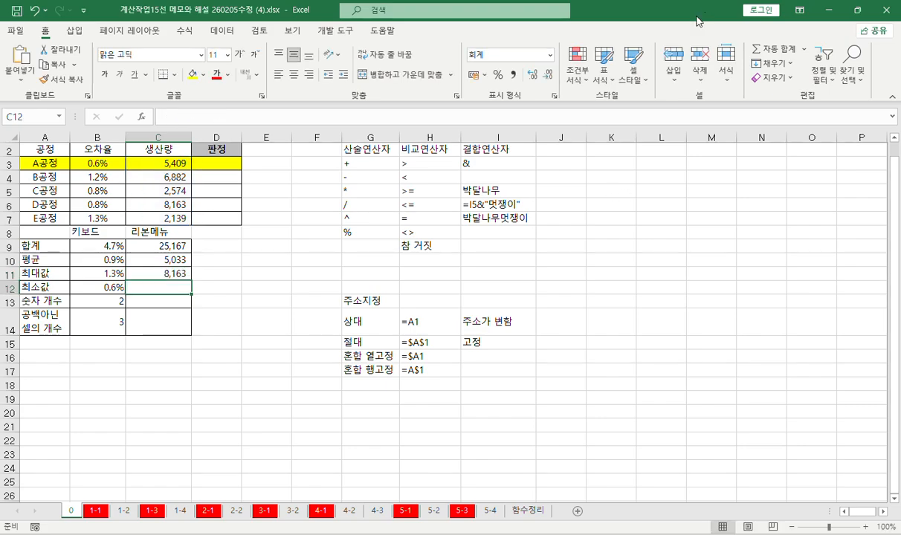
Step: Fill the 최소값 cell C12 with the AutoSum minimum of C3:C7
{"action": "left_click", "coordinate": [803, 48]}
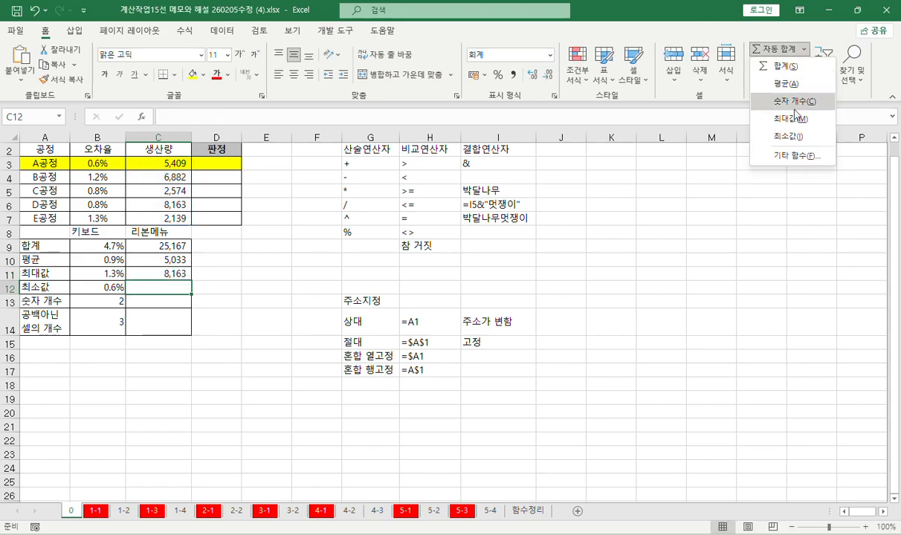
{"action": "left_click", "coordinate": [791, 138]}
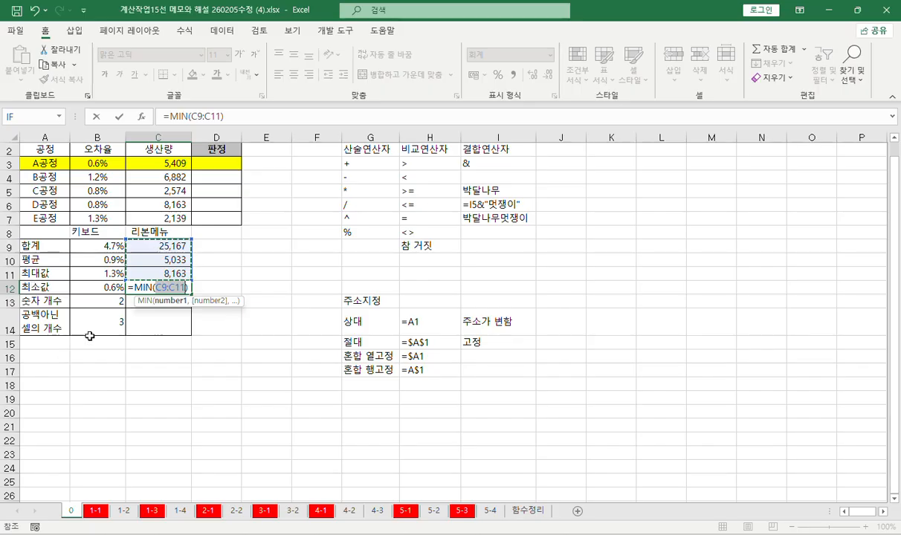
{"action": "left_click_drag", "start_coordinate": [165, 164], "coordinate": [163, 216]}
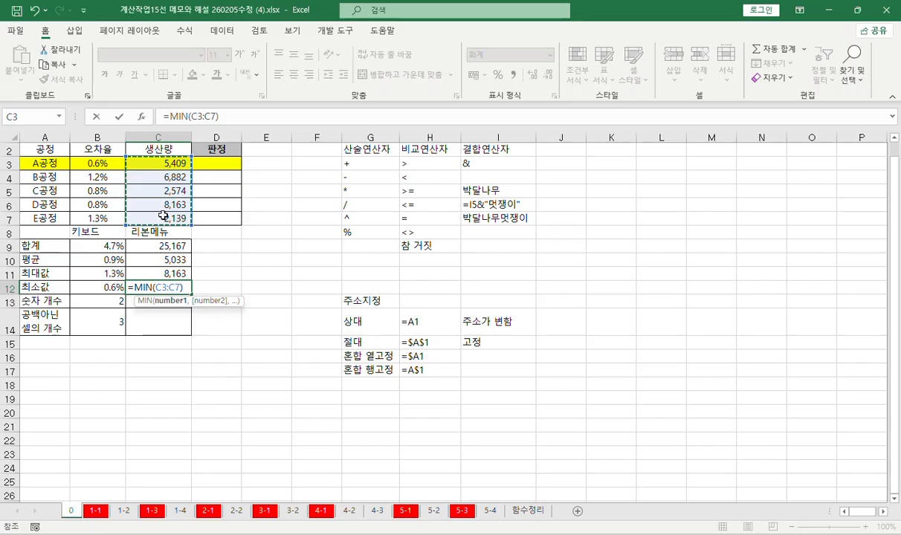
{"action": "key", "text": "Return"}
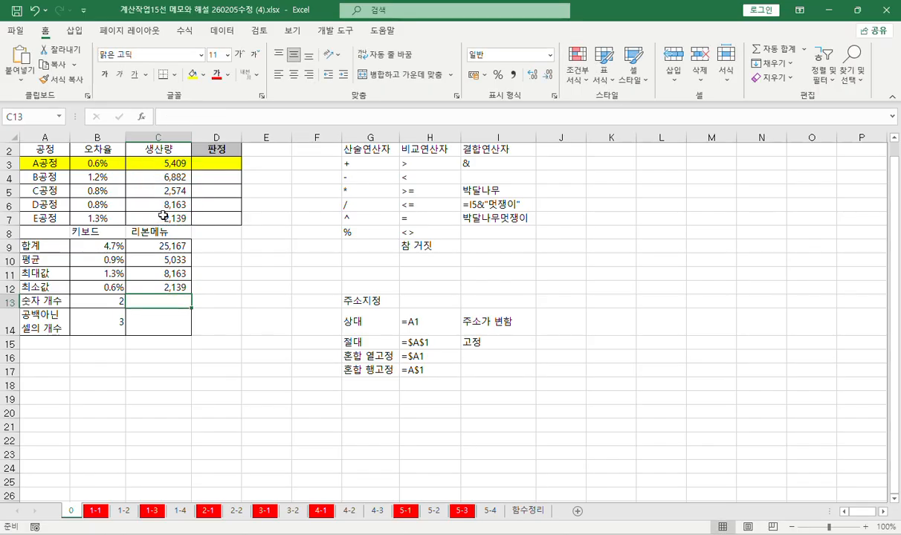
Step: Count the numeric cells of the A공정 row, A3:D3, in the 숫자 개수 cell C13 with AutoSum's COUNT
{"action": "left_click_drag", "start_coordinate": [44, 163], "coordinate": [236, 165]}
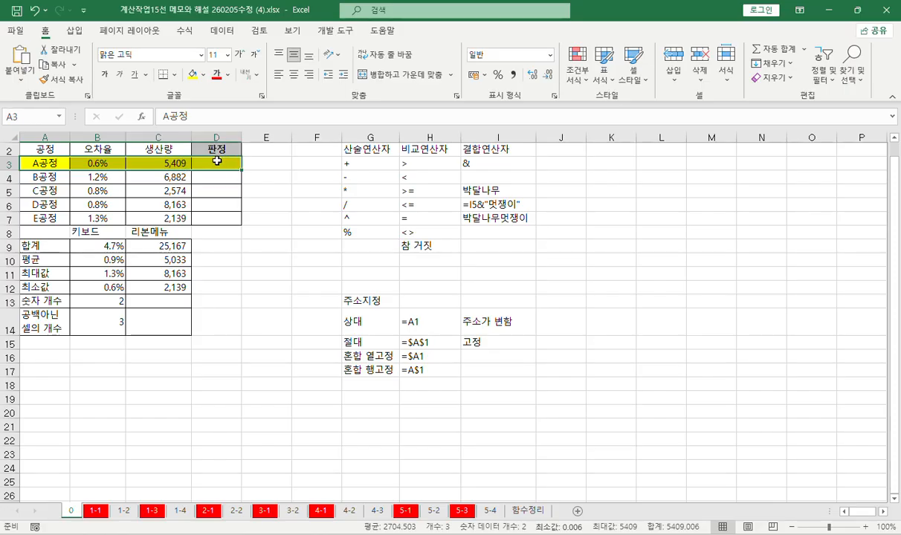
{"action": "left_click", "coordinate": [167, 301]}
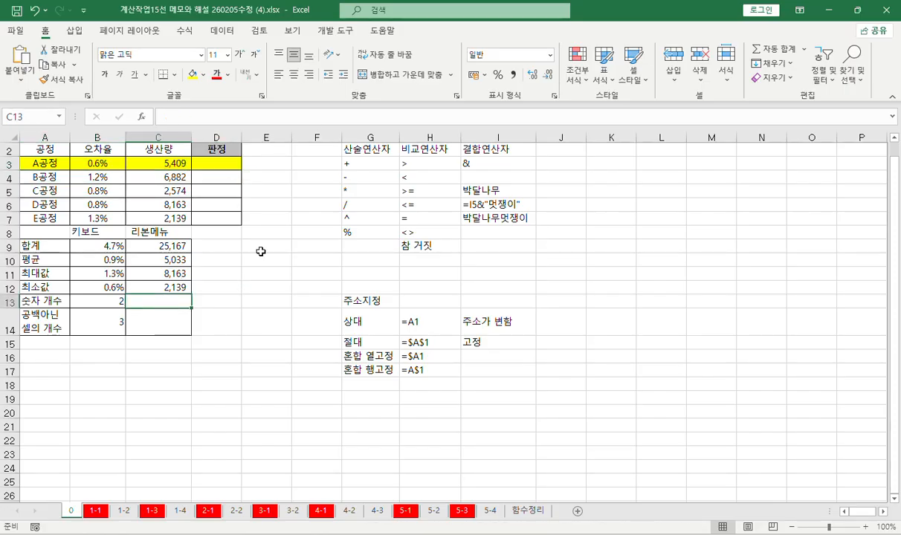
{"action": "left_click", "coordinate": [804, 49]}
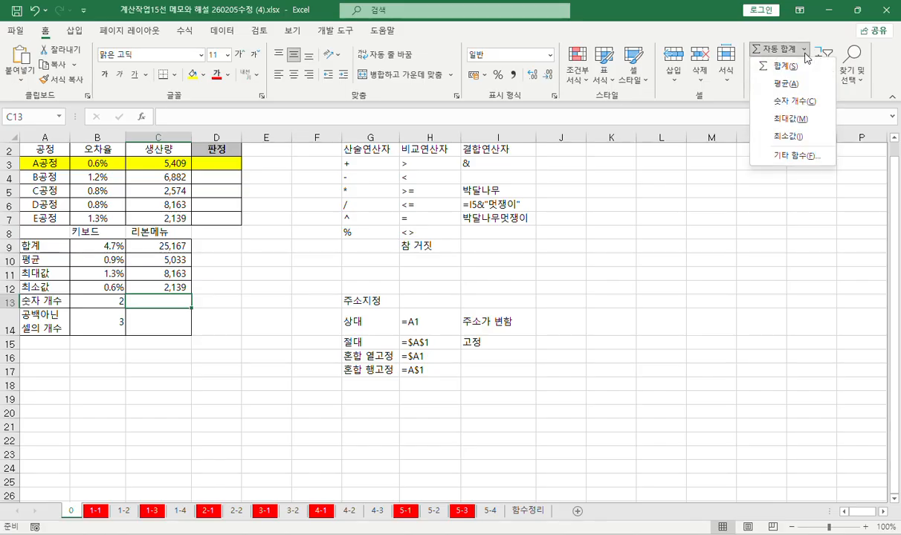
{"action": "left_click", "coordinate": [800, 101]}
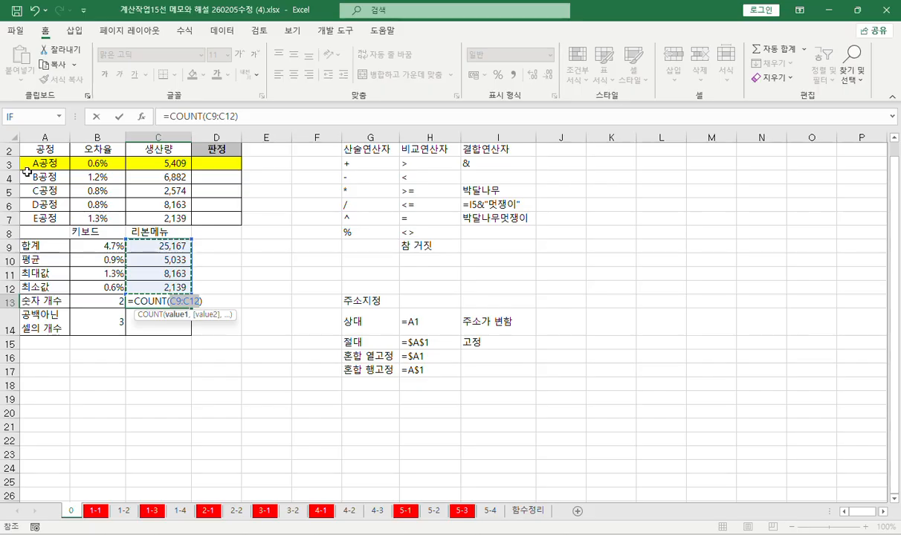
{"action": "left_click_drag", "start_coordinate": [32, 164], "coordinate": [218, 161]}
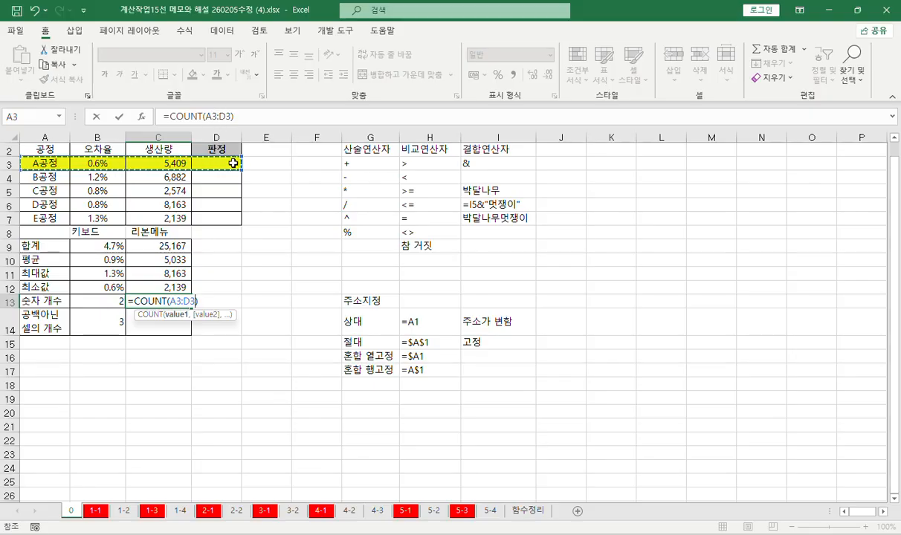
{"action": "key", "text": "Return"}
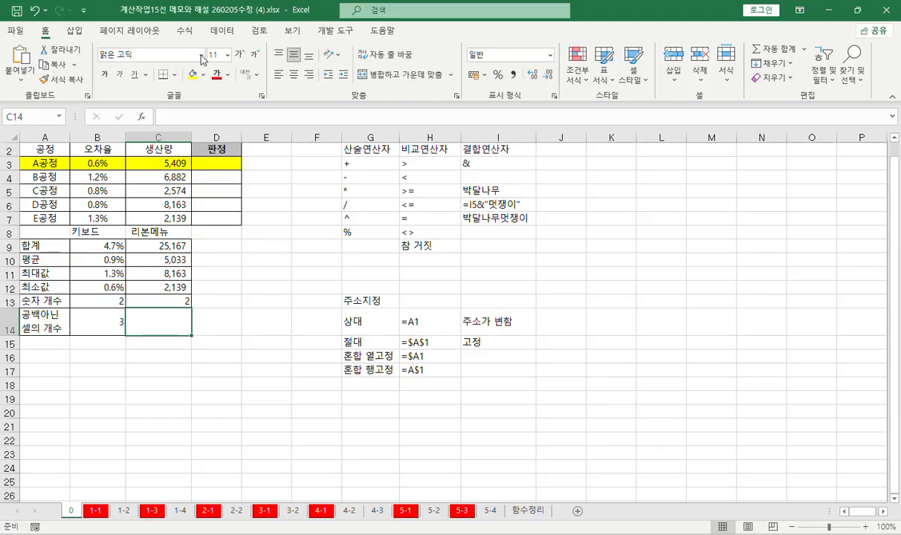
Step: Open the function wizard for C14 through AutoSum's other functions and look through the recently used functions
{"action": "left_click", "coordinate": [803, 49]}
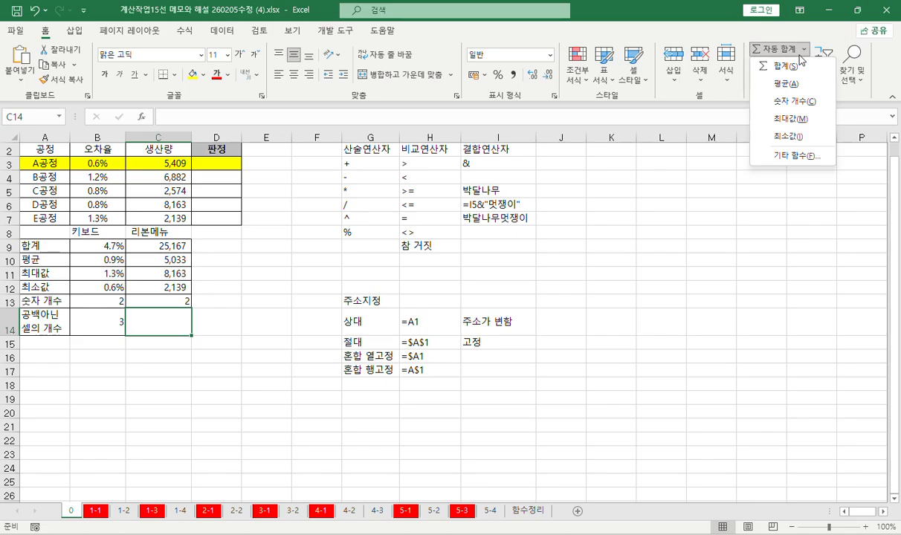
{"action": "left_click", "coordinate": [794, 156]}
{"action": "left_click_drag", "start_coordinate": [458, 86], "coordinate": [324, 33]}
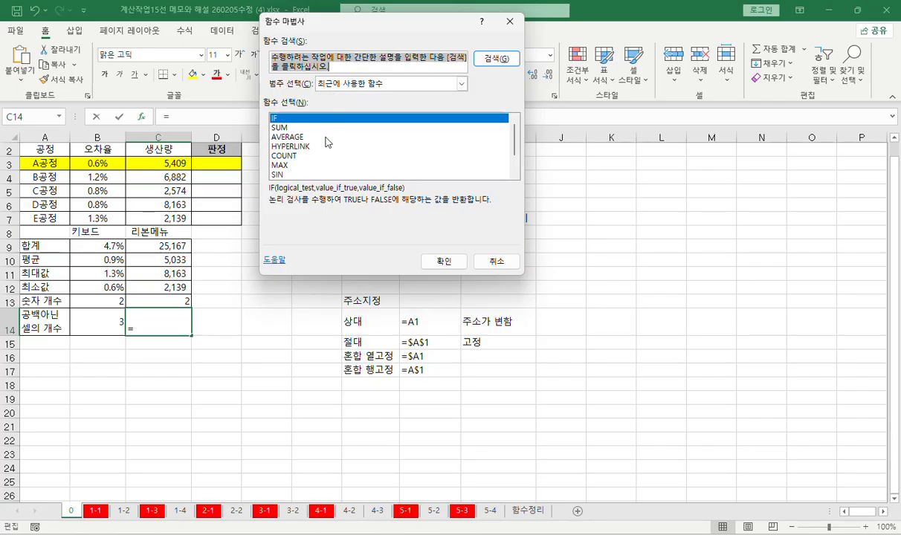
{"action": "scroll", "coordinate": [325, 142], "scroll_direction": "down", "scroll_amount": 1}
{"action": "scroll", "coordinate": [325, 142], "scroll_direction": "down", "scroll_amount": 1}
{"action": "scroll", "coordinate": [322, 140], "scroll_direction": "up", "scroll_amount": 2}
Step: Find and select COUNTA in the 통계 function category of the function wizard
{"action": "left_click", "coordinate": [461, 84]}
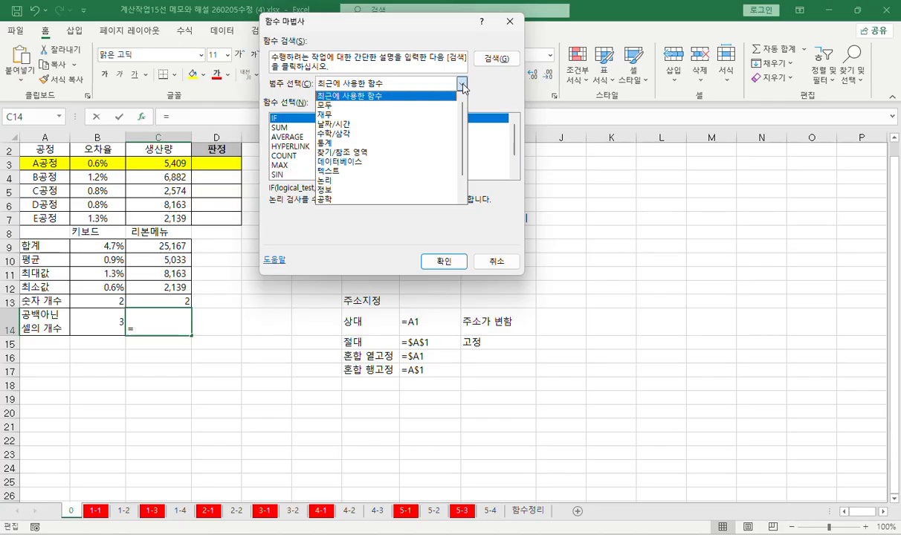
{"action": "left_click", "coordinate": [397, 143]}
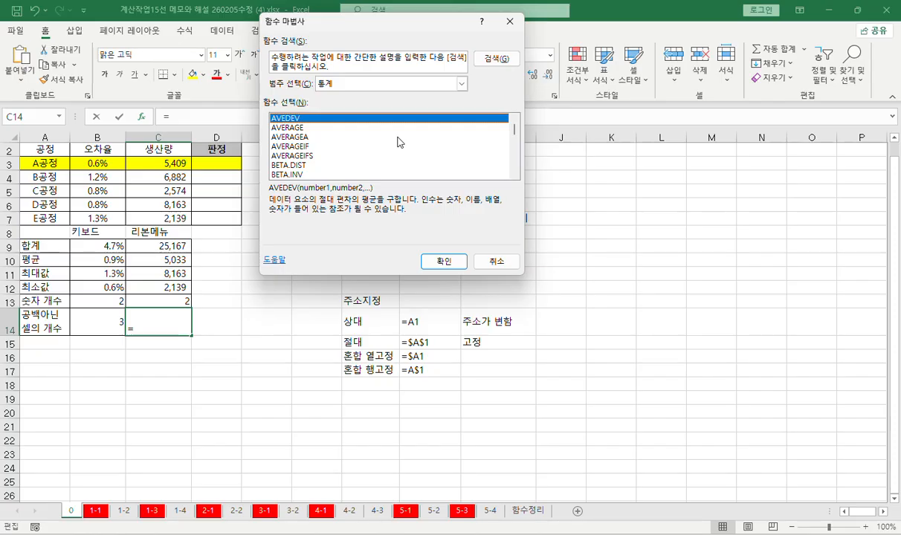
{"action": "key", "text": "c"}
{"action": "scroll", "coordinate": [354, 124], "scroll_direction": "down", "scroll_amount": 1}
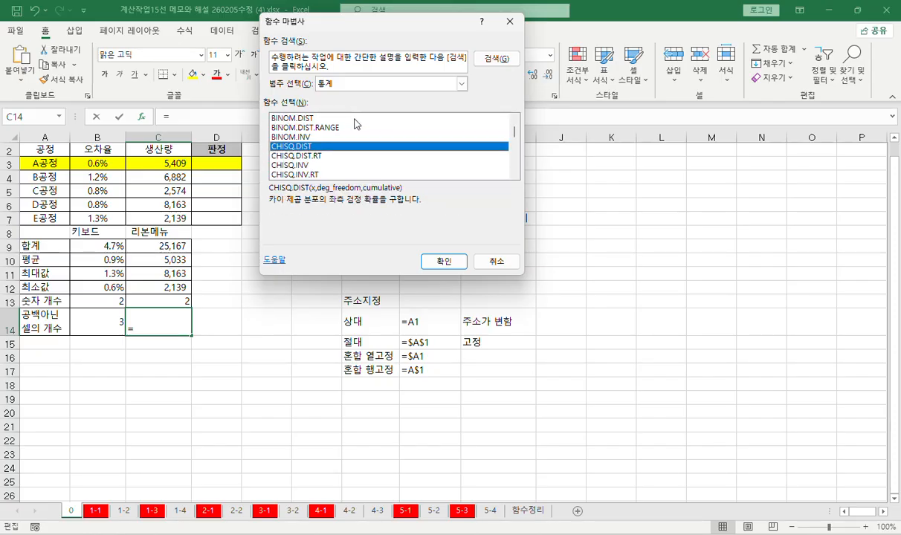
{"action": "scroll", "coordinate": [355, 123], "scroll_direction": "down", "scroll_amount": 3}
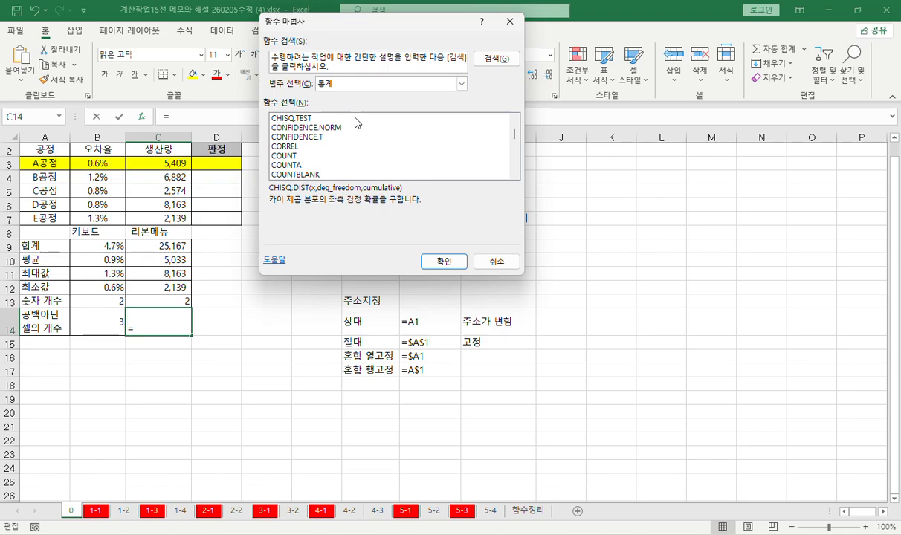
{"action": "left_click", "coordinate": [305, 166]}
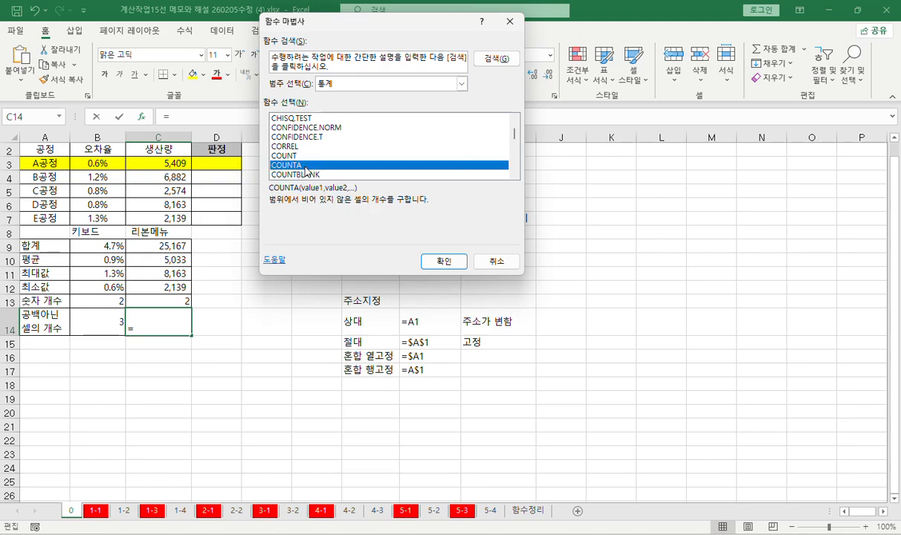
Step: Set the function wizard's category to 모두 and select COUNTA in the full function list
{"action": "left_click", "coordinate": [461, 84]}
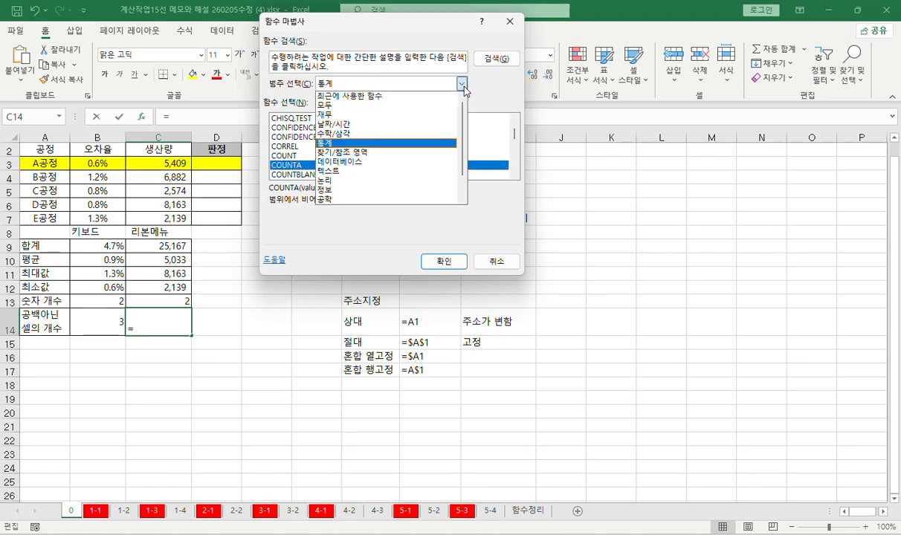
{"action": "left_click", "coordinate": [325, 104]}
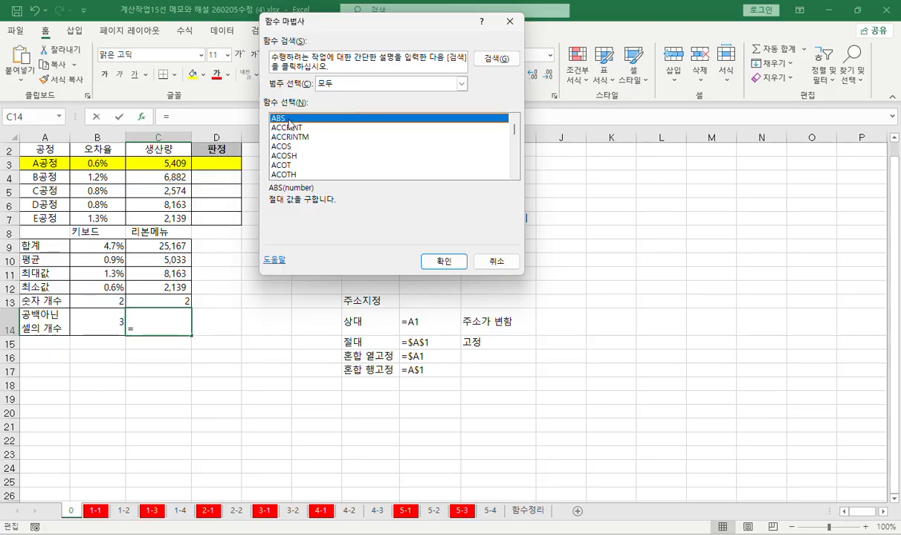
{"action": "key", "text": "c"}
{"action": "scroll", "coordinate": [301, 128], "scroll_direction": "down", "scroll_amount": 6}
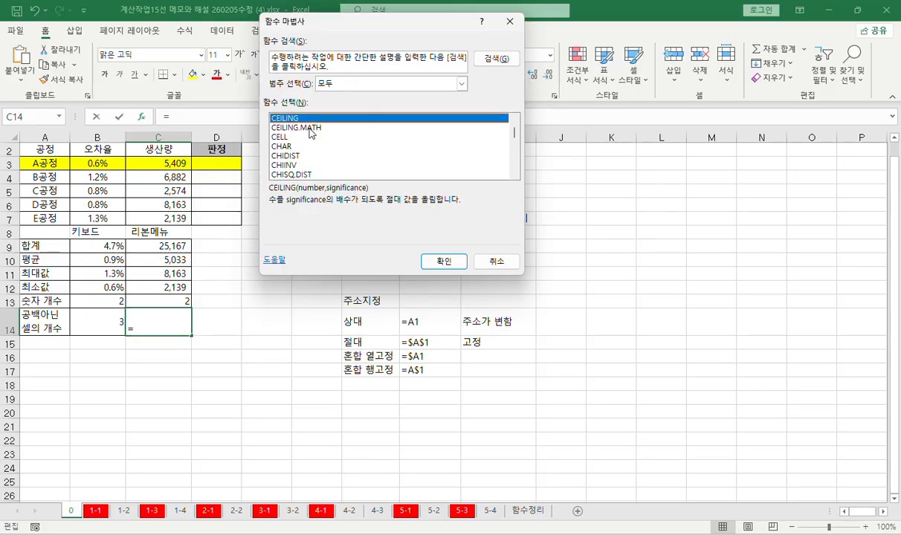
{"action": "scroll", "coordinate": [312, 131], "scroll_direction": "down", "scroll_amount": 4}
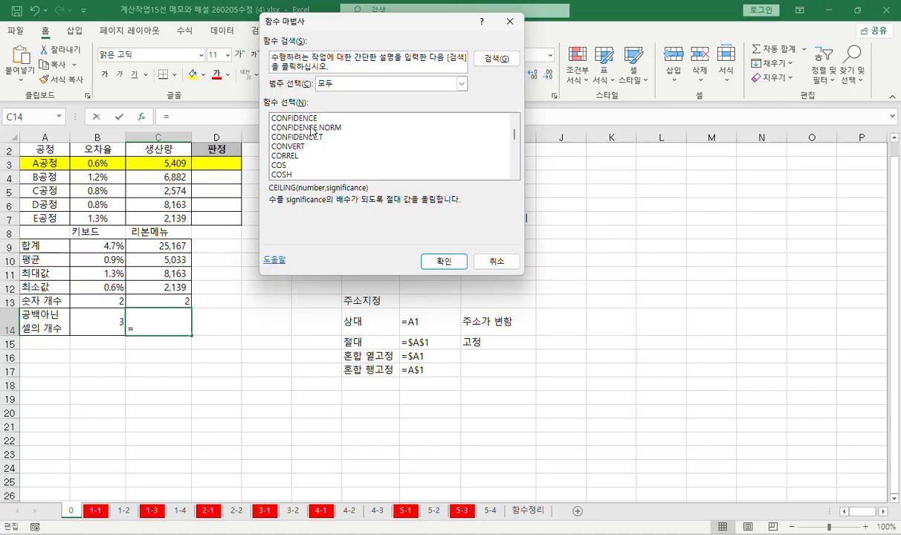
{"action": "scroll", "coordinate": [311, 131], "scroll_direction": "down", "scroll_amount": 1}
{"action": "left_click", "coordinate": [290, 138]}
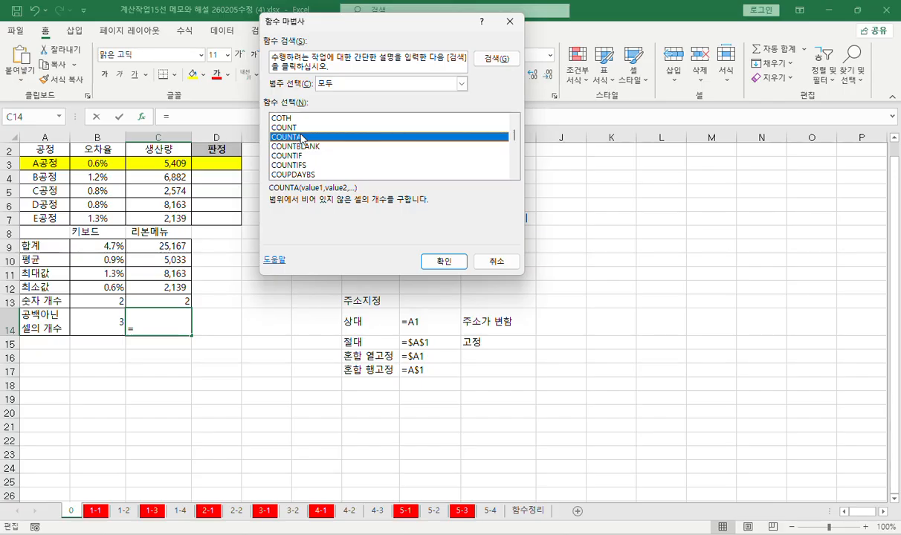
Step: Open COUNTA's function arguments for C14 and look through the argument fields from Value1 to Value255
{"action": "left_click", "coordinate": [440, 262]}
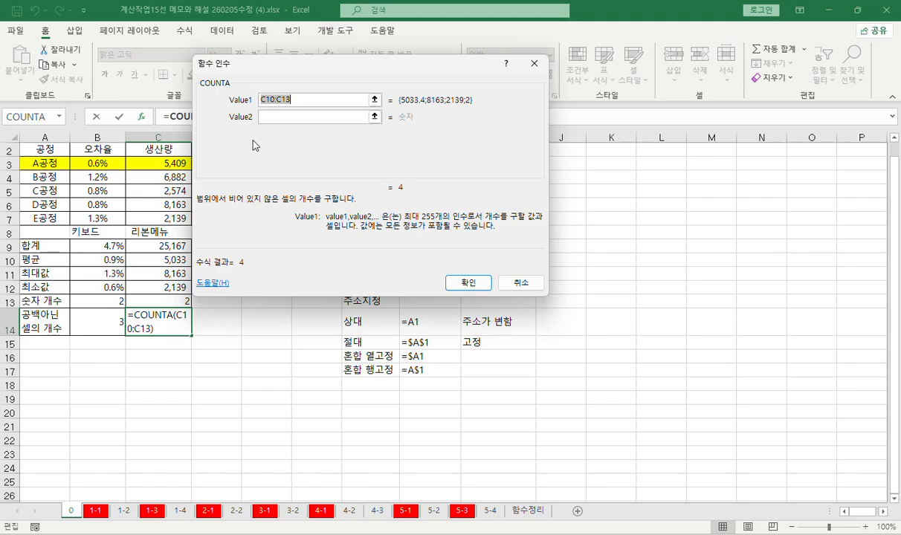
{"action": "left_click", "coordinate": [261, 118]}
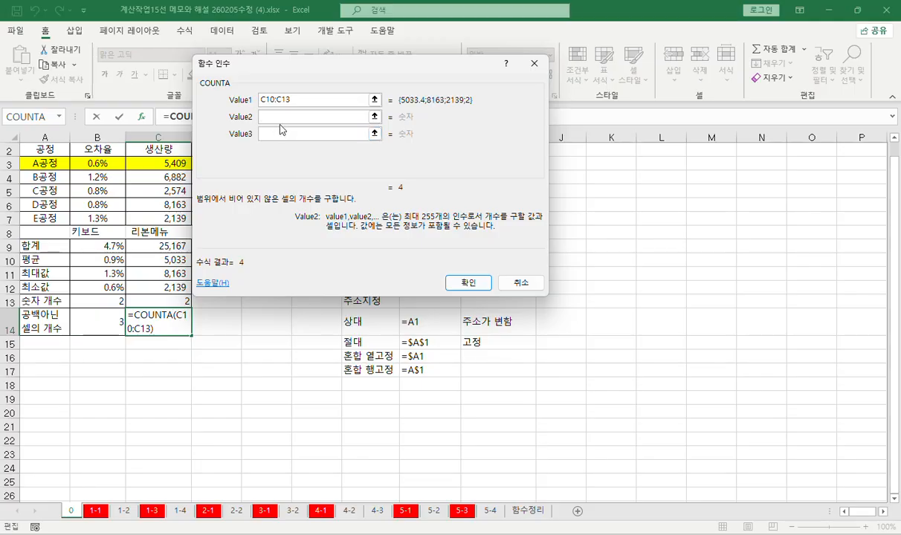
{"action": "key", "text": "Tab"}
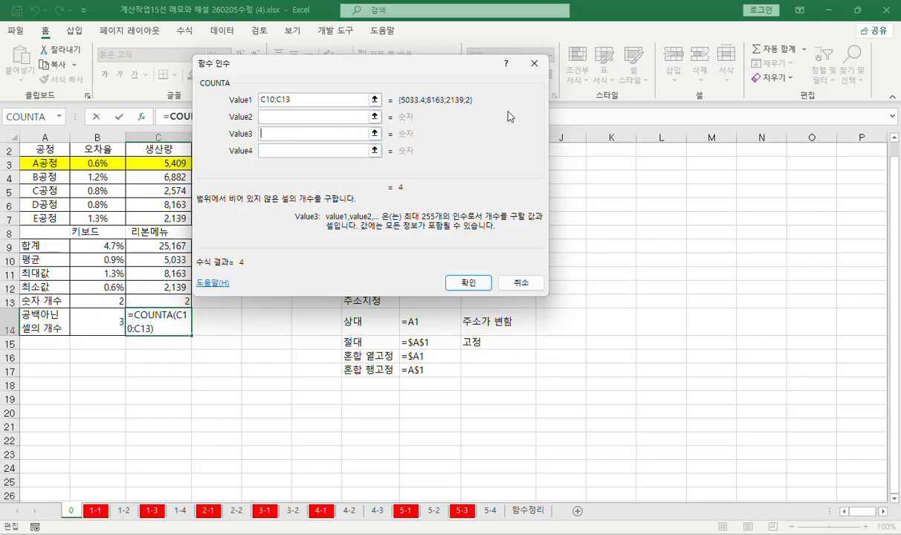
{"action": "key", "text": "Tab"}
{"action": "left_click_drag", "start_coordinate": [533, 107], "coordinate": [533, 161]}
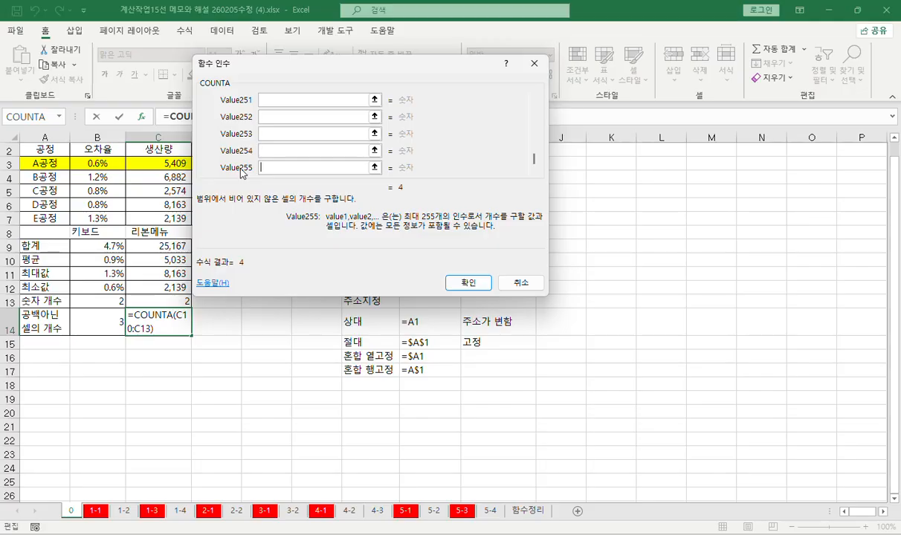
{"action": "left_click_drag", "start_coordinate": [533, 159], "coordinate": [532, 86]}
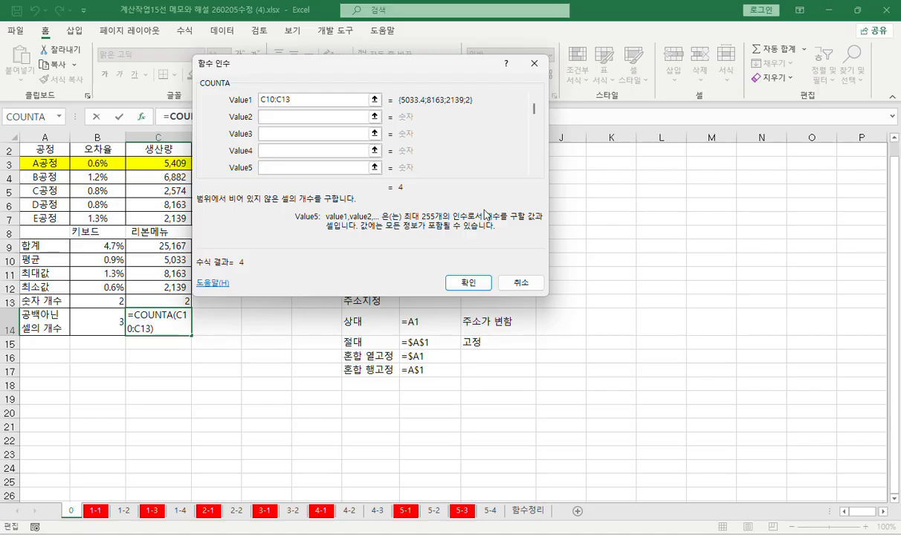
{"action": "left_click", "coordinate": [461, 283]}
{"action": "left_click_drag", "start_coordinate": [37, 163], "coordinate": [202, 166]}
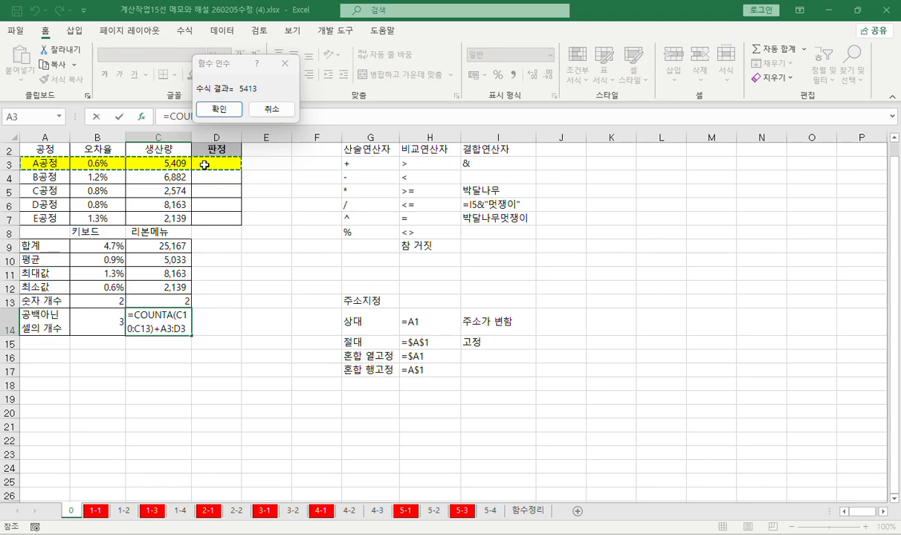
{"action": "left_click", "coordinate": [281, 113]}
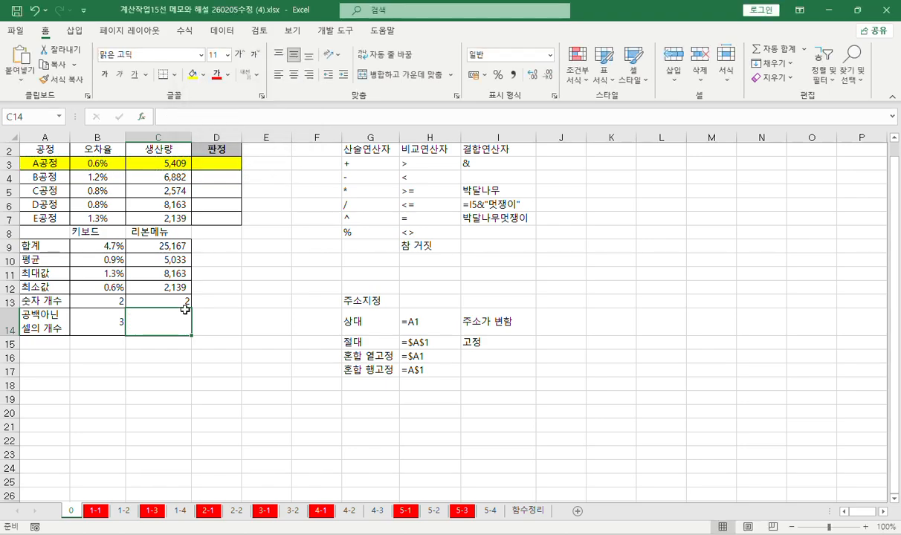
Step: Enter a COUNTA formula in C14 for the A공정 row, A3:D3, using the function arguments dialog
{"action": "left_click", "coordinate": [190, 116]}
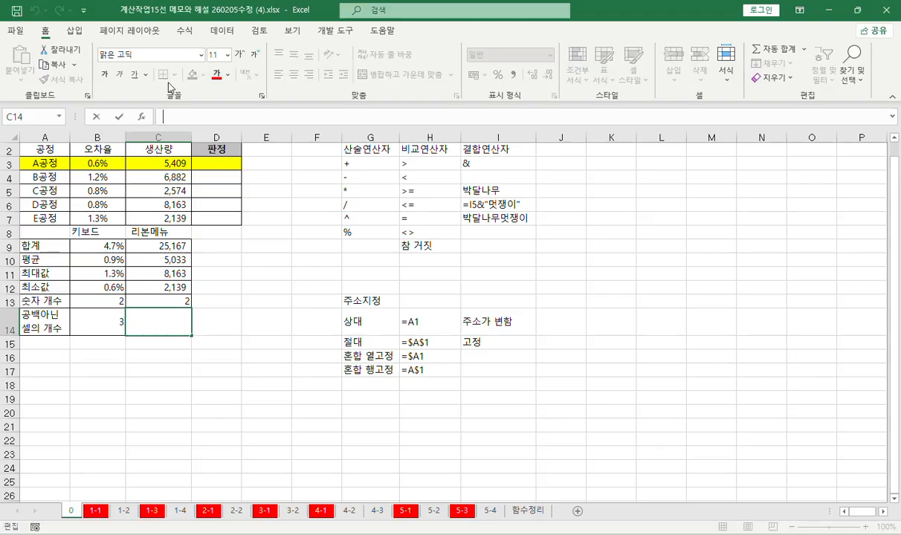
{"action": "type", "text": "=cou"}
{"action": "key", "text": "Down"}
{"action": "key", "text": "Tab"}
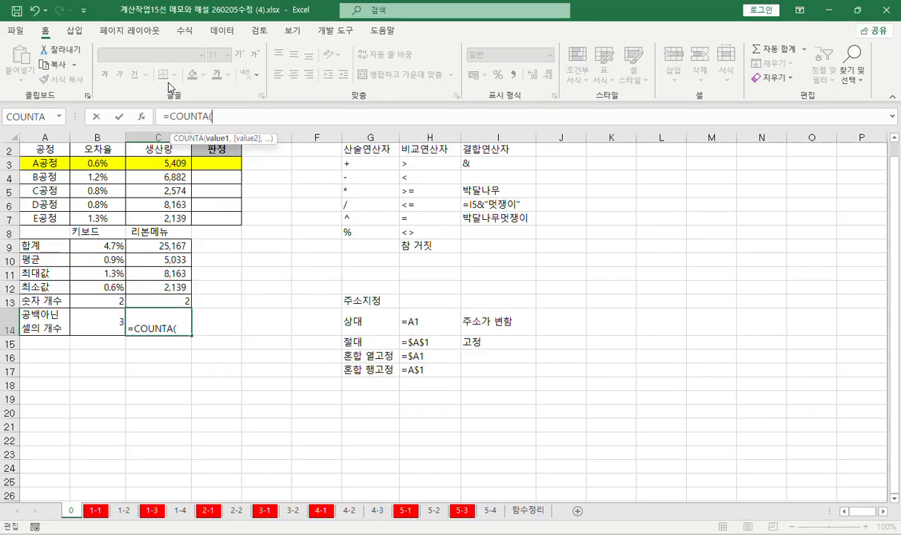
{"action": "key", "text": "ctrl+a"}
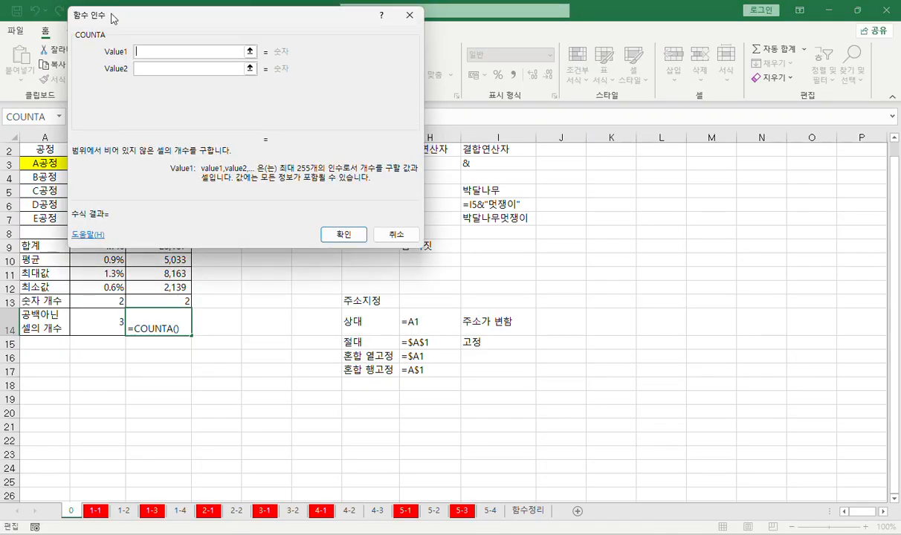
{"action": "left_click_drag", "start_coordinate": [141, 14], "coordinate": [268, 34]}
{"action": "left_click_drag", "start_coordinate": [30, 166], "coordinate": [238, 171]}
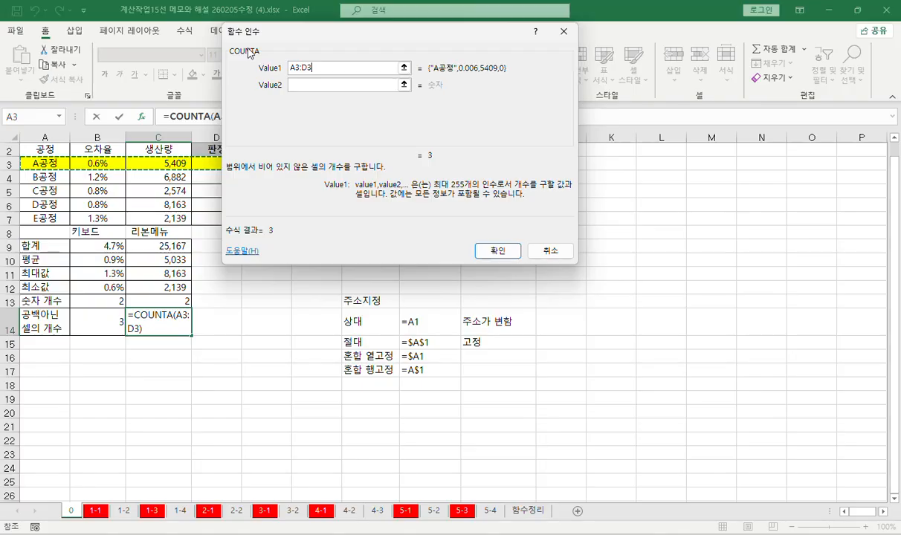
{"action": "left_click", "coordinate": [494, 252]}
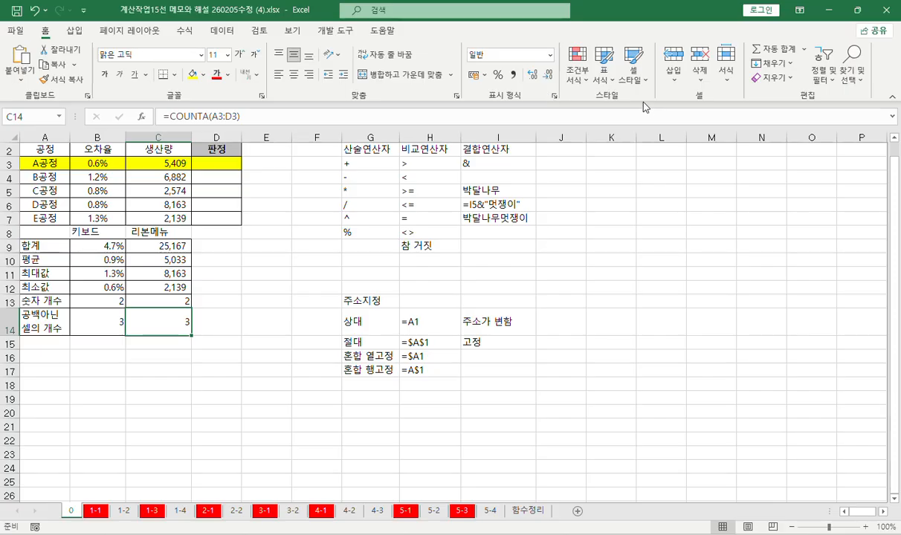
{"action": "left_click", "coordinate": [806, 50]}
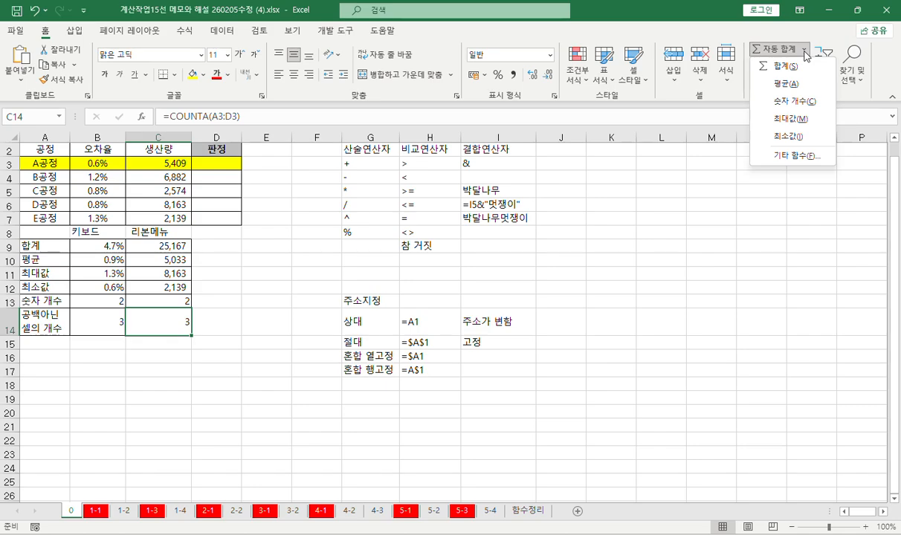
{"action": "left_click", "coordinate": [805, 50]}
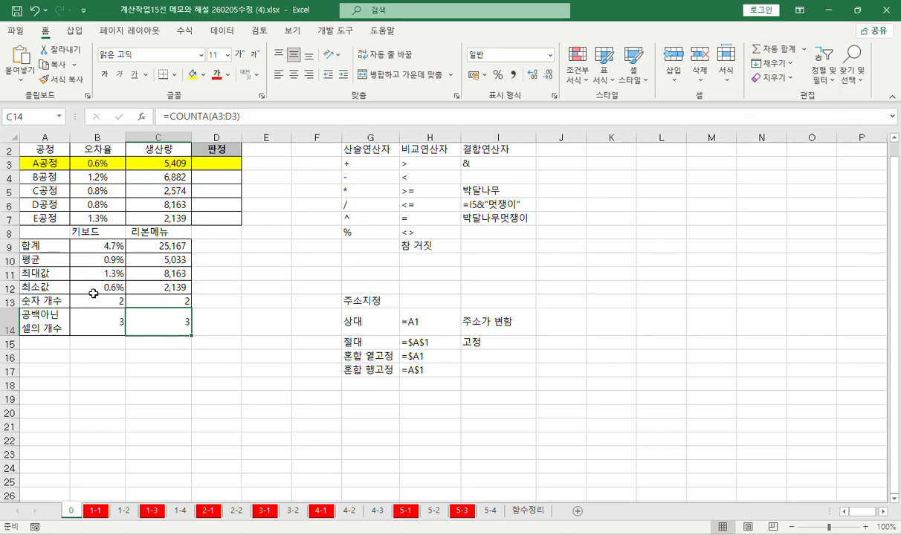
{"action": "left_click", "coordinate": [98, 245]}
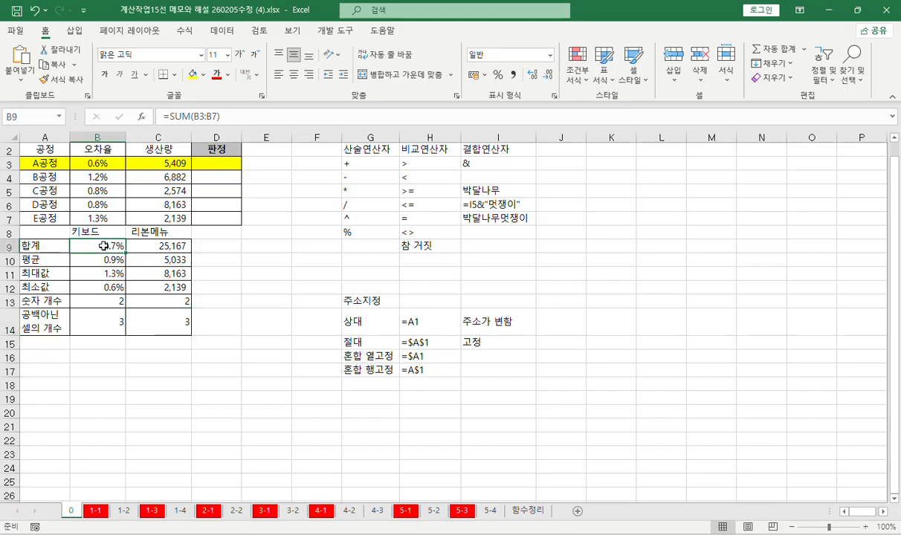
{"action": "left_click", "coordinate": [98, 330]}
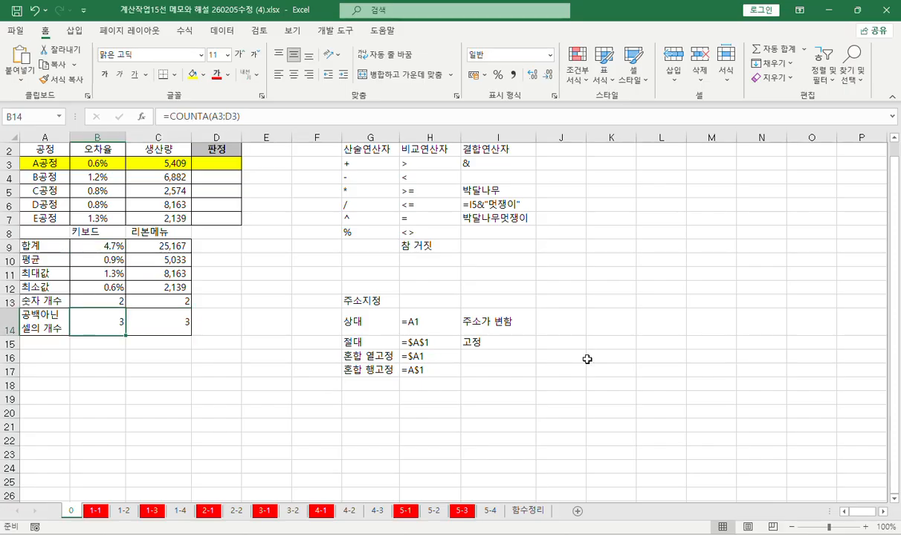
{"action": "left_click_drag", "start_coordinate": [366, 316], "coordinate": [503, 344]}
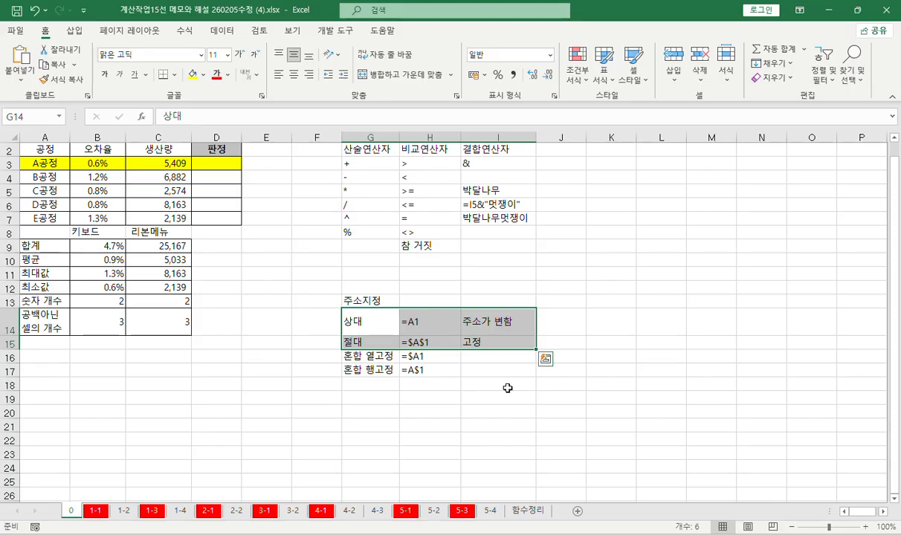
Step: Enter the heading 복사하여 붙이기 in I13, above the address type descriptions
{"action": "double_click", "coordinate": [514, 308]}
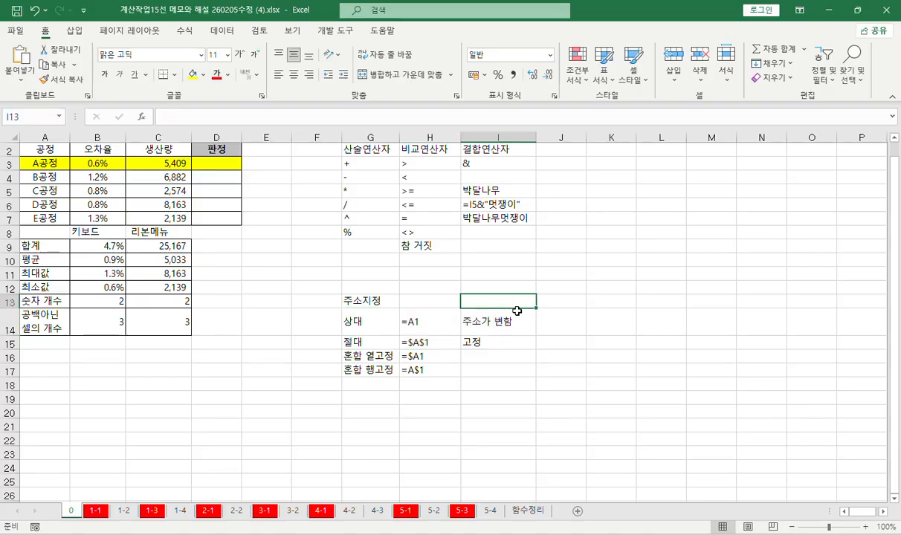
{"action": "type", "text": "qhrtk"}
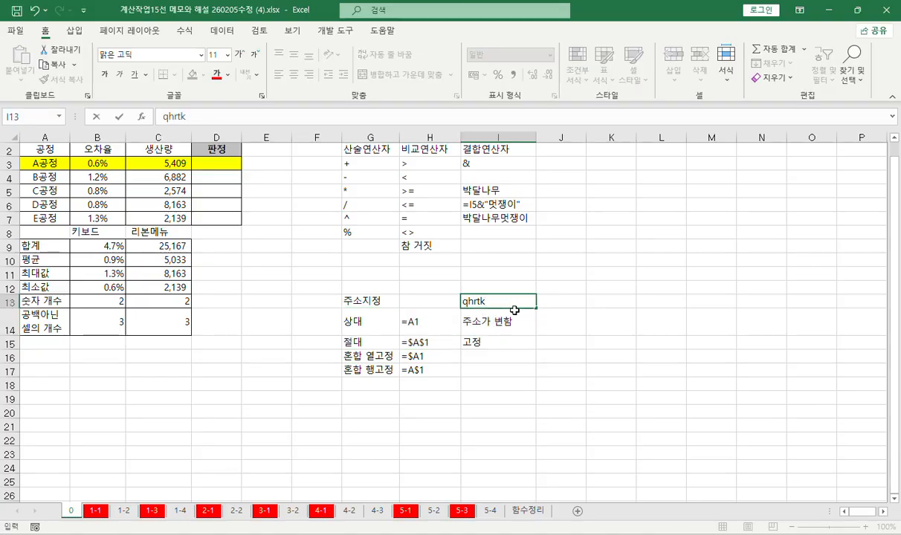
{"action": "type", "text": "gkdu 붙이"}
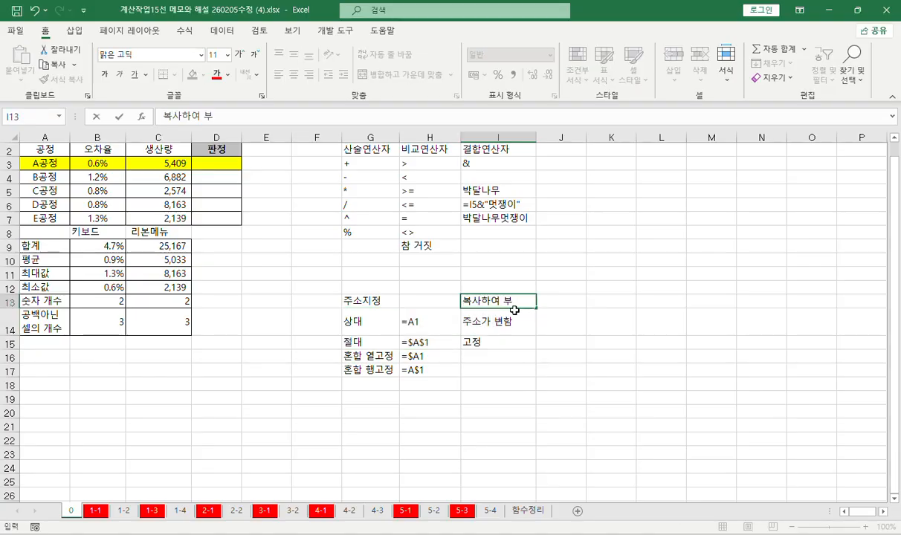
{"action": "type", "text": "기"}
{"action": "key", "text": "Return"}
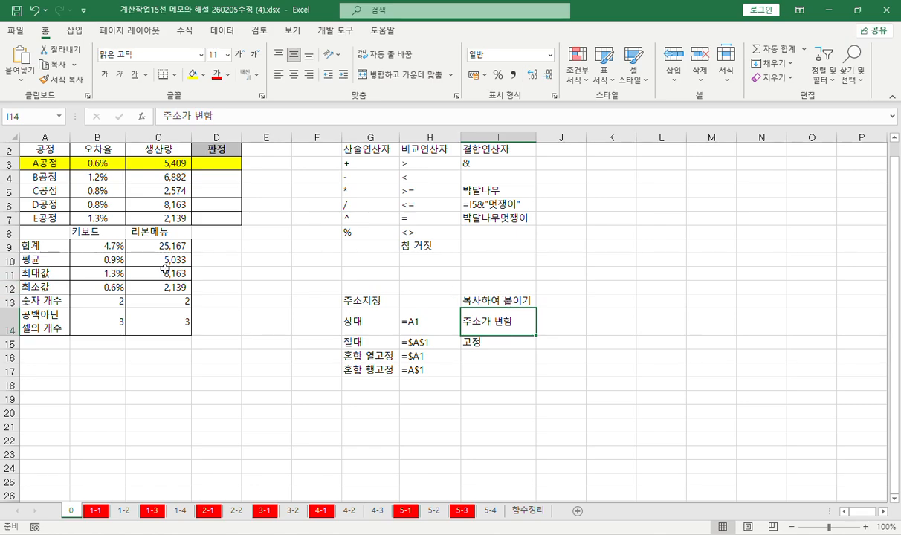
Step: Enter the relative reference =A3 in E3, beside the process table
{"action": "left_click_drag", "start_coordinate": [46, 158], "coordinate": [46, 215]}
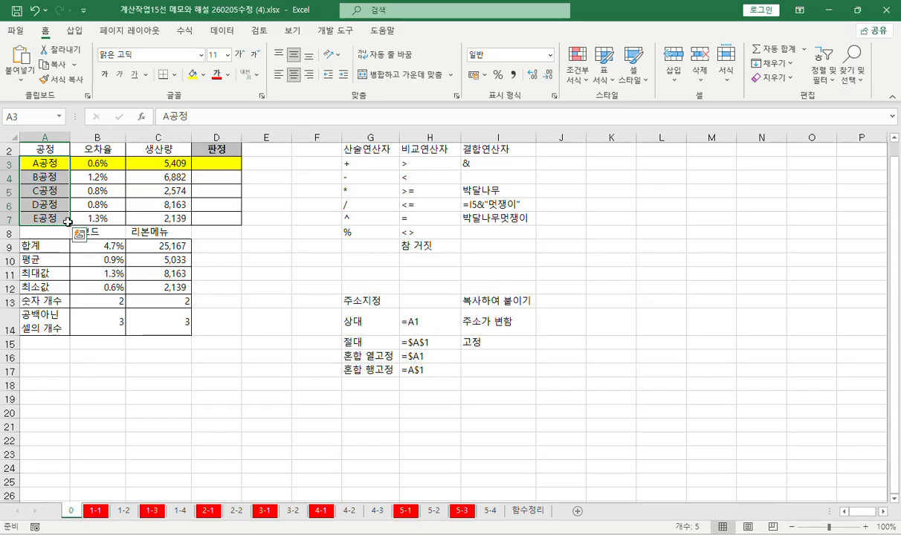
{"action": "double_click", "coordinate": [269, 156]}
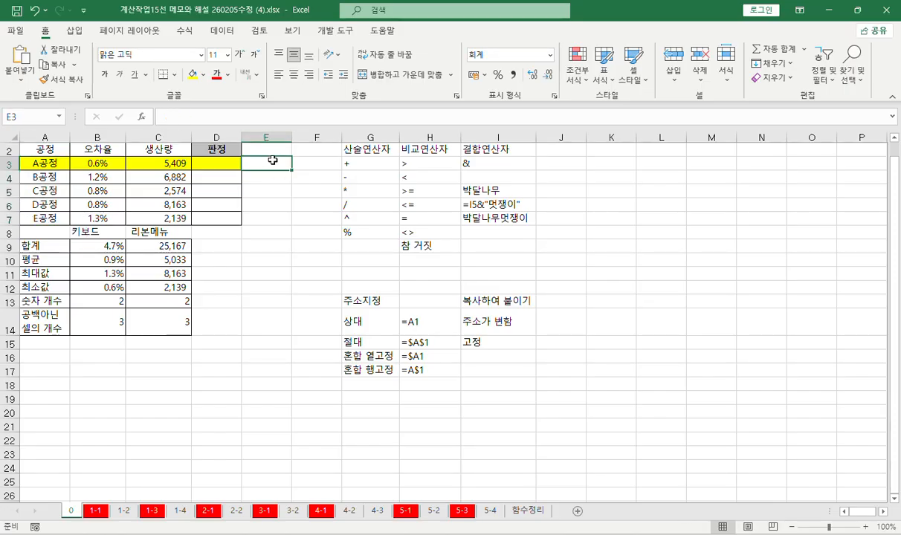
{"action": "type", "text": "="}
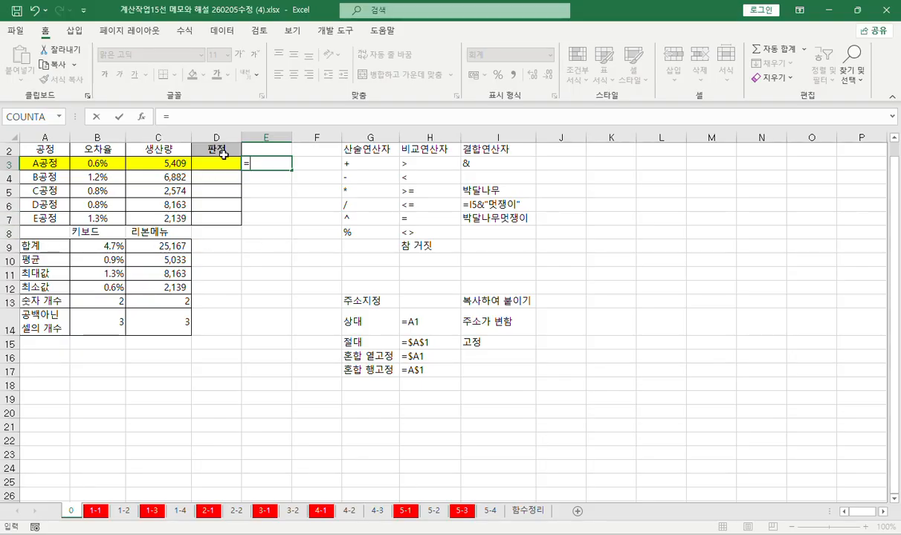
{"action": "key", "text": "BackSpace"}
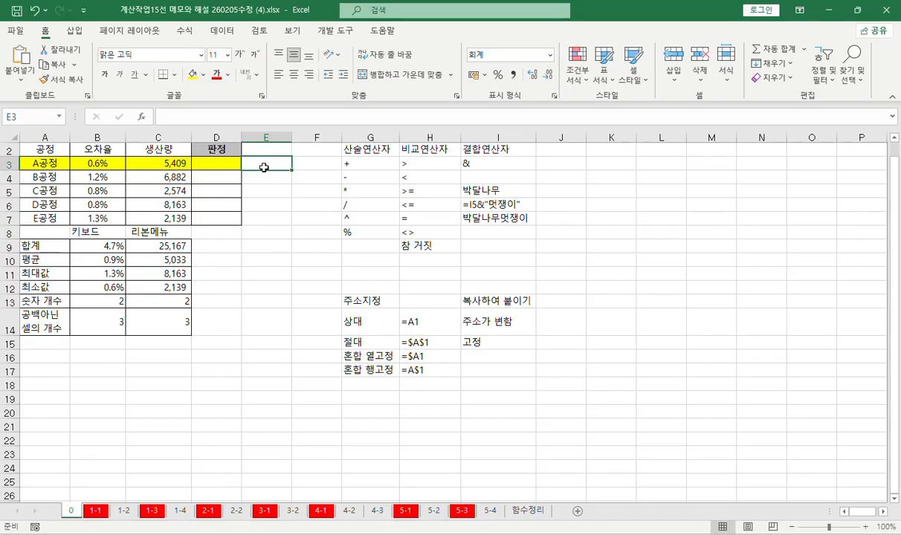
{"action": "type", "text": "="}
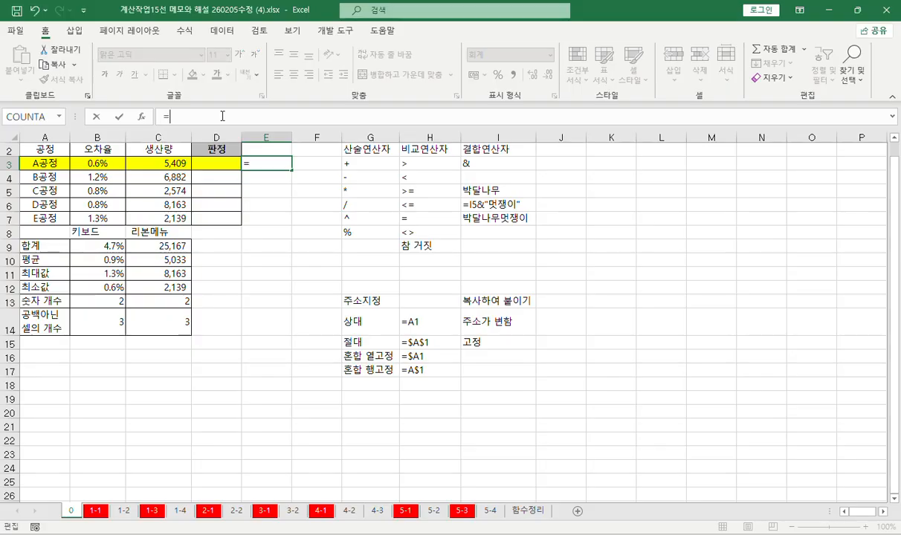
{"action": "left_click", "coordinate": [46, 163]}
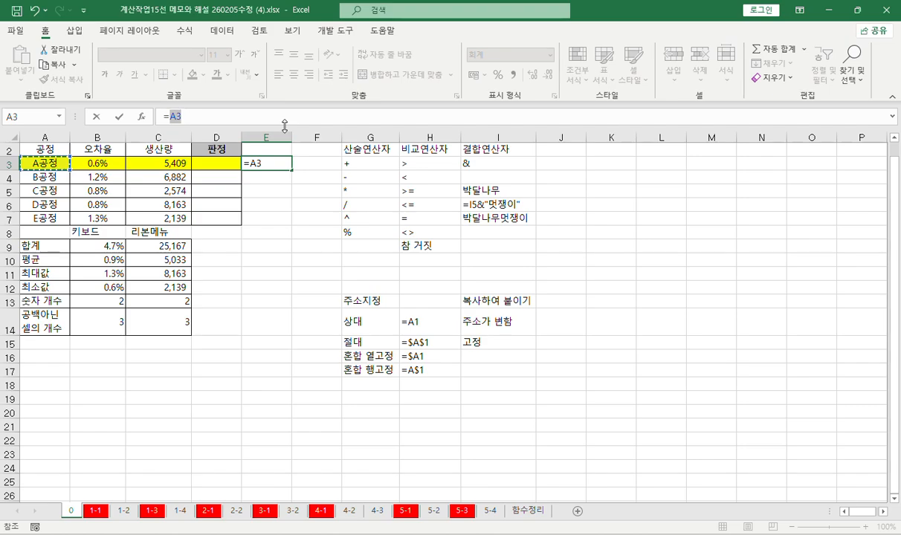
{"action": "key", "text": "Return"}
Step: Fill the relative reference from E3 down to E7
{"action": "left_click", "coordinate": [254, 165]}
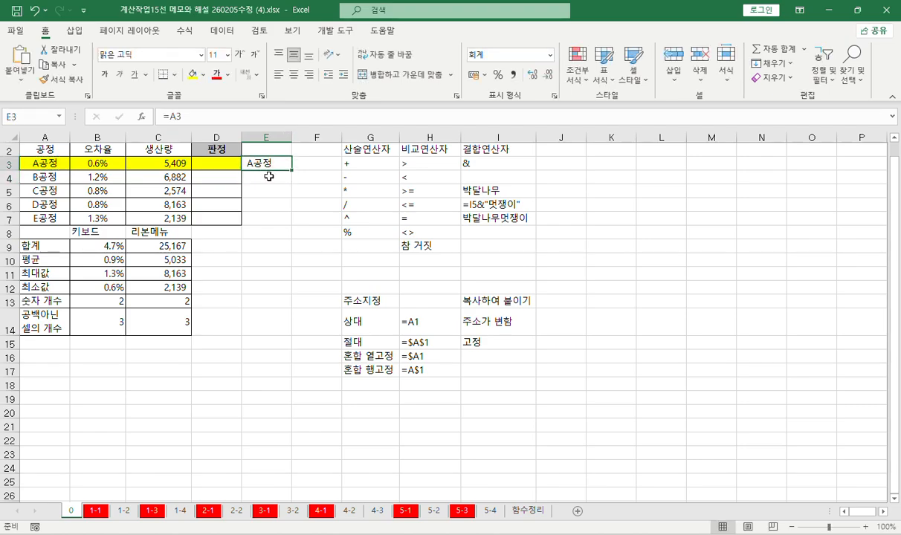
{"action": "left_click_drag", "start_coordinate": [292, 170], "coordinate": [294, 232]}
{"action": "left_click", "coordinate": [286, 165]}
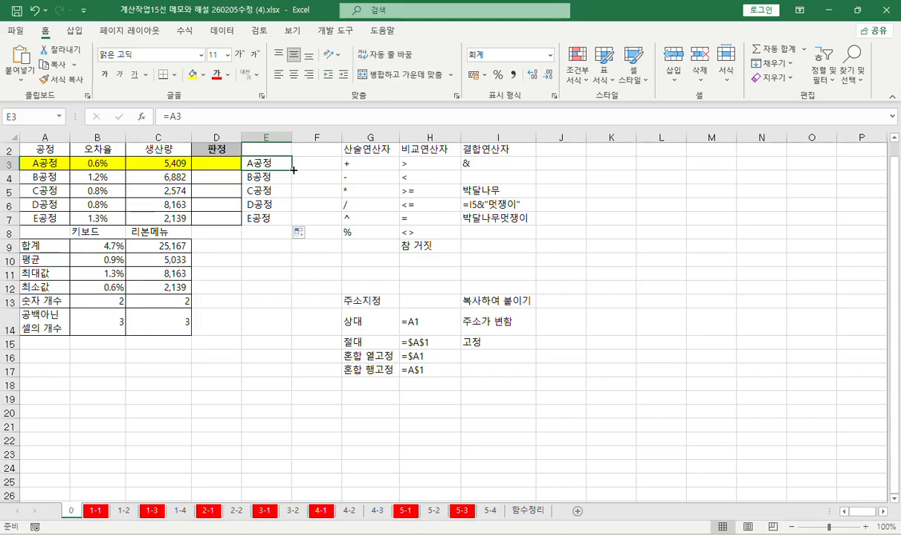
{"action": "left_click_drag", "start_coordinate": [290, 171], "coordinate": [295, 232]}
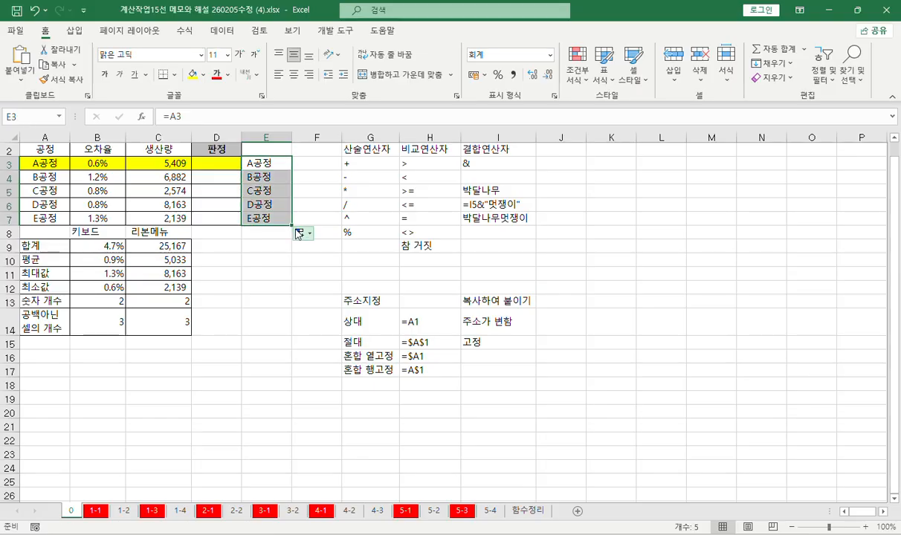
Step: Step through the filled references in column E and repeat the fill from E3 to E7
{"action": "key", "text": "shift+Up"}
{"action": "key", "text": "Down"}
{"action": "key", "text": "Down"}
{"action": "key", "text": "Down"}
{"action": "key", "text": "Down"}
{"action": "key", "text": "ctrl+Up"}
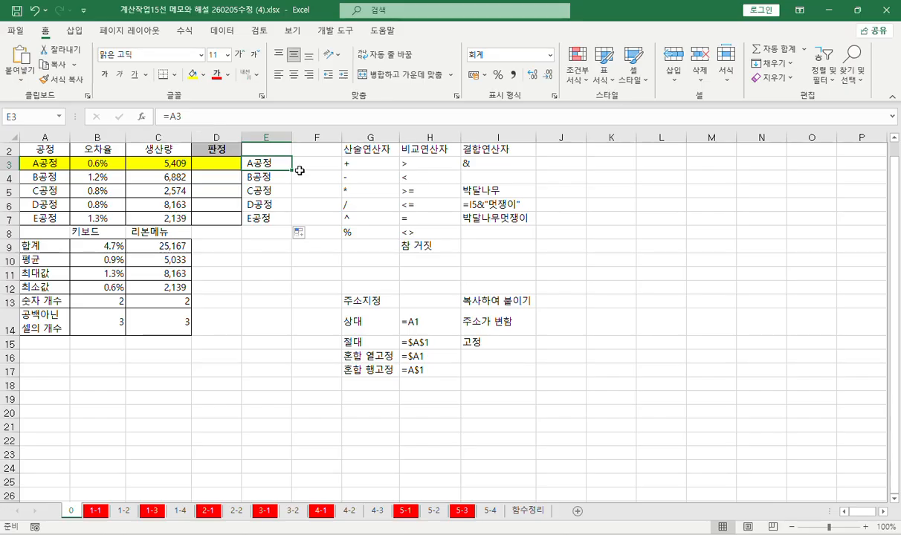
{"action": "left_click_drag", "start_coordinate": [292, 170], "coordinate": [298, 233]}
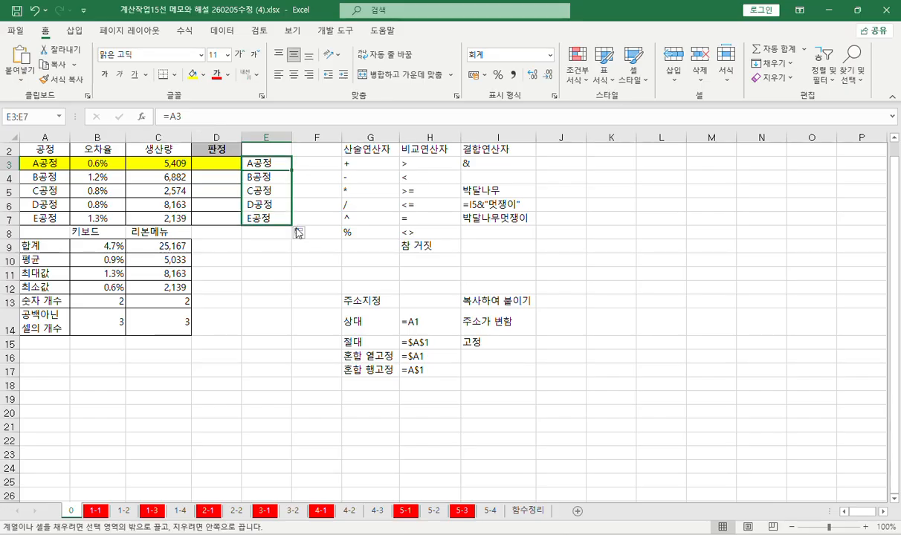
Step: Clear the filled cells E4:E7 and copy the E3 formula into E7 only
{"action": "left_click_drag", "start_coordinate": [268, 179], "coordinate": [266, 219]}
{"action": "left_click", "coordinate": [267, 166]}
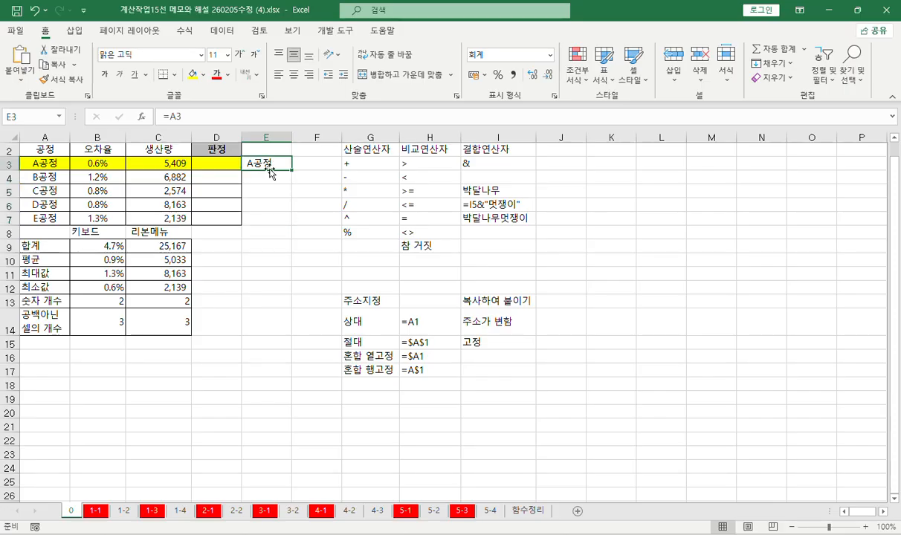
{"action": "key", "text": "ctrl+c"}
{"action": "left_click", "coordinate": [260, 218]}
{"action": "key", "text": "ctrl+v"}
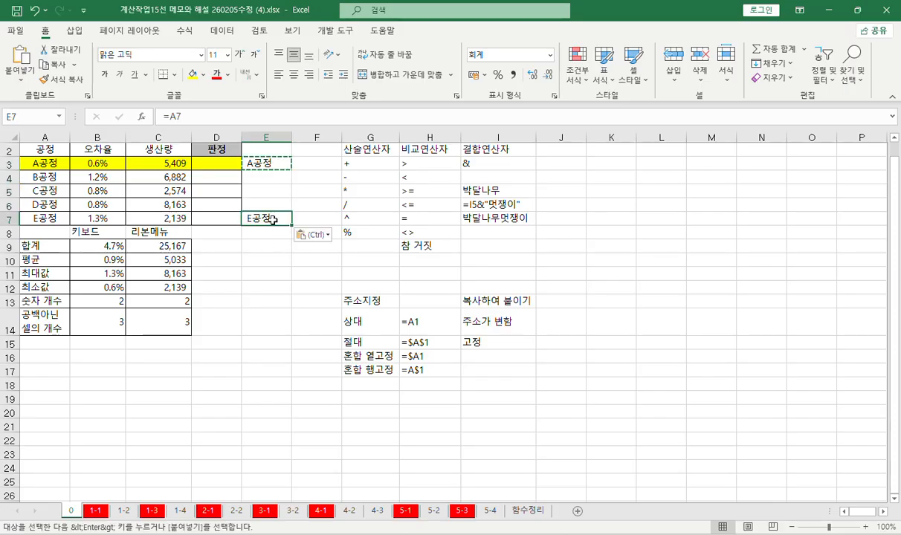
{"action": "left_click", "coordinate": [270, 163]}
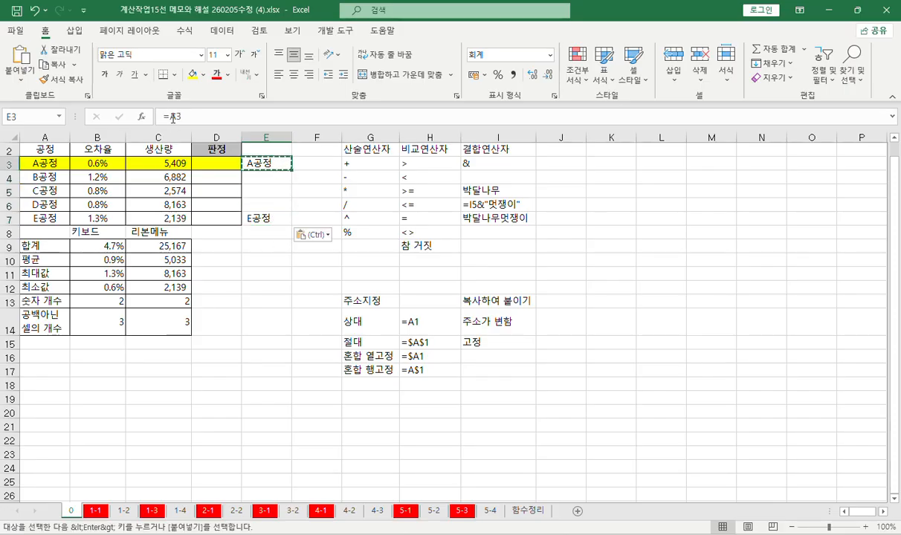
Step: Compare the relative reference copied into E7 with the original in E3 and the cells between them
{"action": "left_click", "coordinate": [283, 173]}
{"action": "left_click", "coordinate": [271, 195]}
{"action": "left_click", "coordinate": [268, 204]}
{"action": "left_click", "coordinate": [271, 219]}
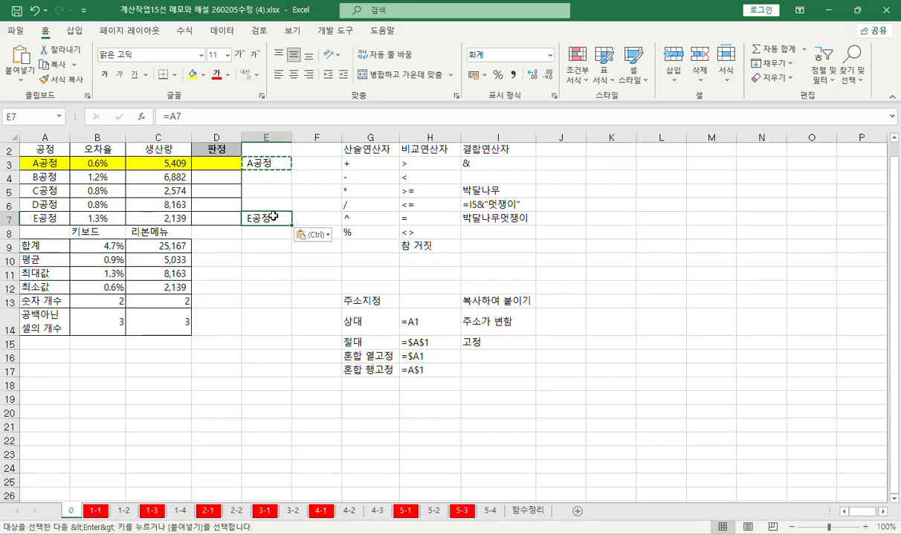
{"action": "left_click", "coordinate": [263, 160]}
{"action": "left_click", "coordinate": [266, 217]}
{"action": "left_click", "coordinate": [260, 177]}
{"action": "left_click", "coordinate": [256, 189]}
{"action": "left_click", "coordinate": [258, 204]}
{"action": "left_click", "coordinate": [260, 218]}
Step: Fill the relative reference from E3 down through E7 again
{"action": "left_click", "coordinate": [257, 160]}
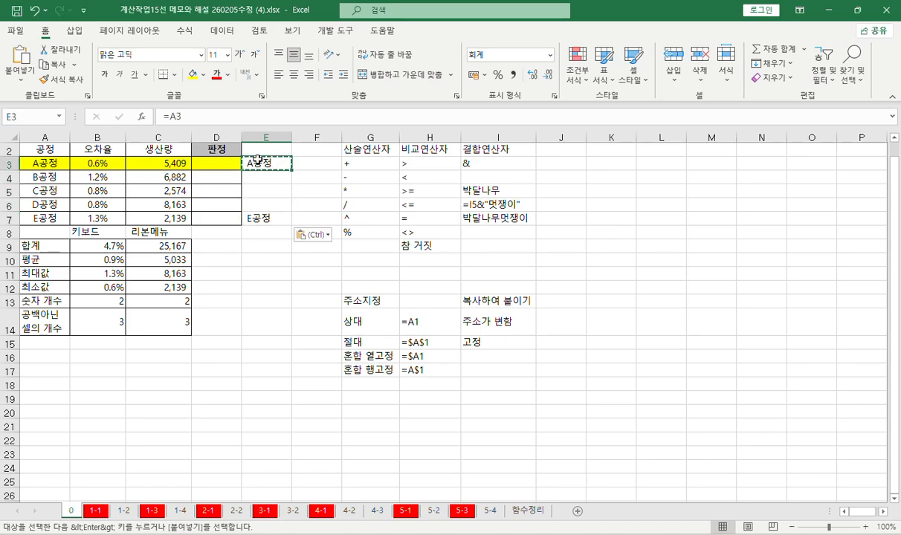
{"action": "left_click_drag", "start_coordinate": [291, 169], "coordinate": [287, 221]}
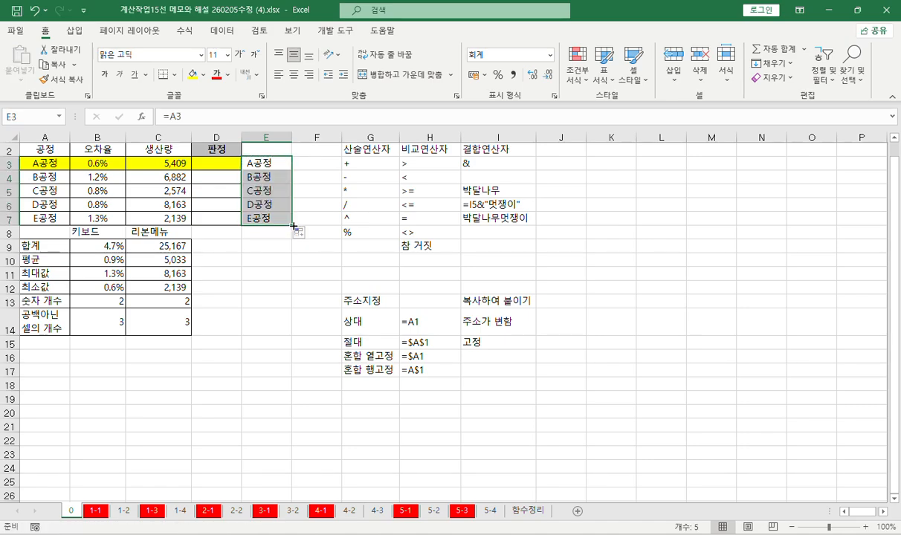
Step: Change the E3 formula to the absolute reference =$A$3 and fill it down to E7
{"action": "left_click", "coordinate": [256, 164]}
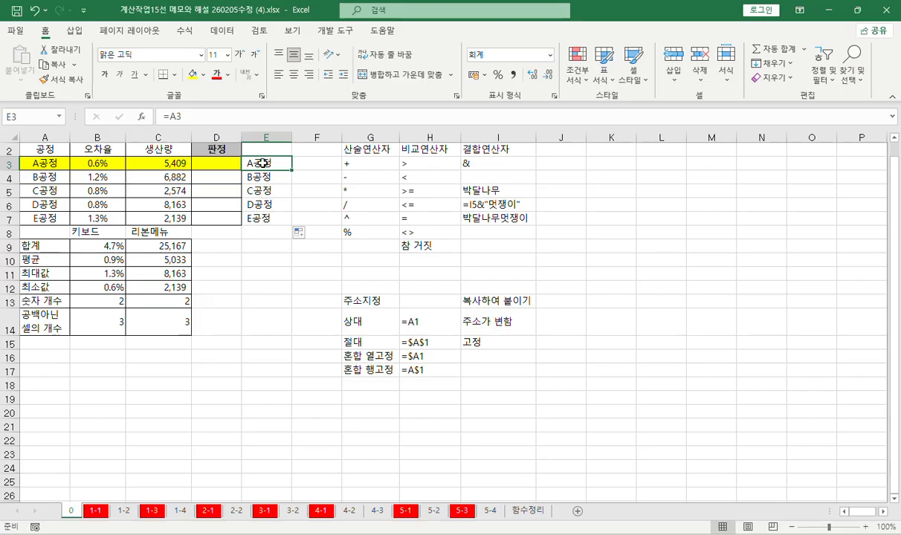
{"action": "left_click", "coordinate": [172, 116]}
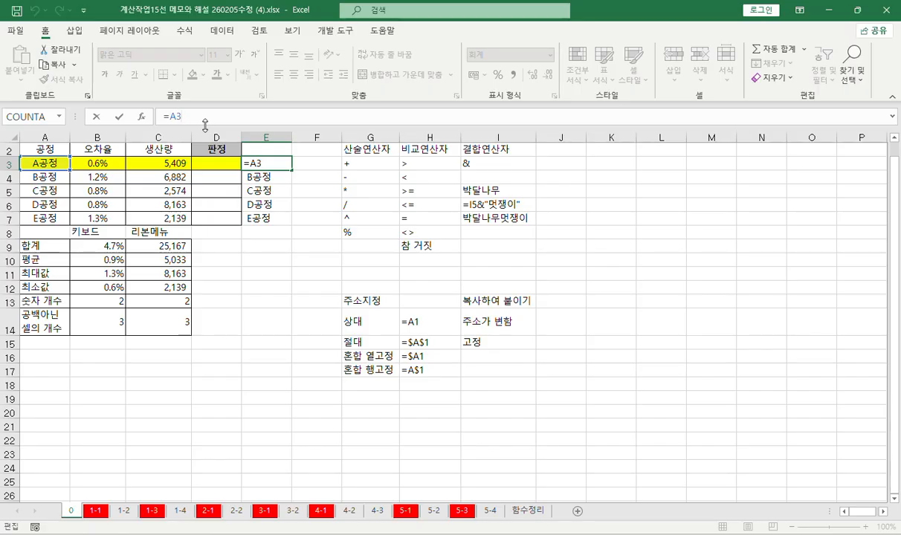
{"action": "key", "text": "F4"}
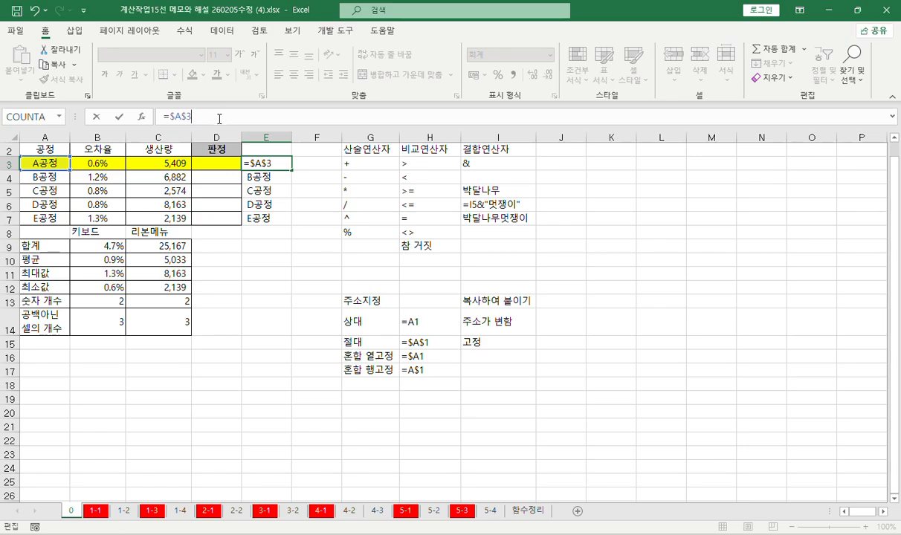
{"action": "key", "text": "Return"}
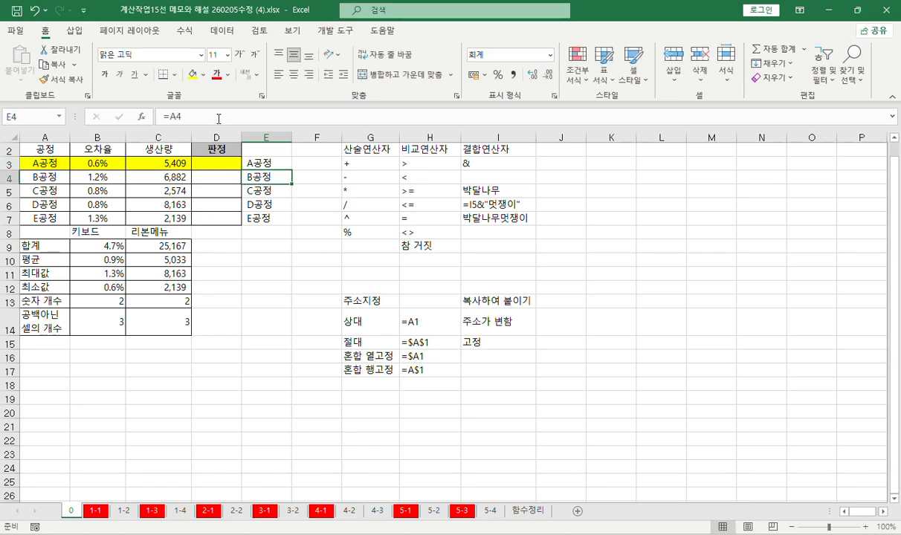
{"action": "left_click", "coordinate": [259, 159]}
{"action": "left_click_drag", "start_coordinate": [293, 171], "coordinate": [294, 225]}
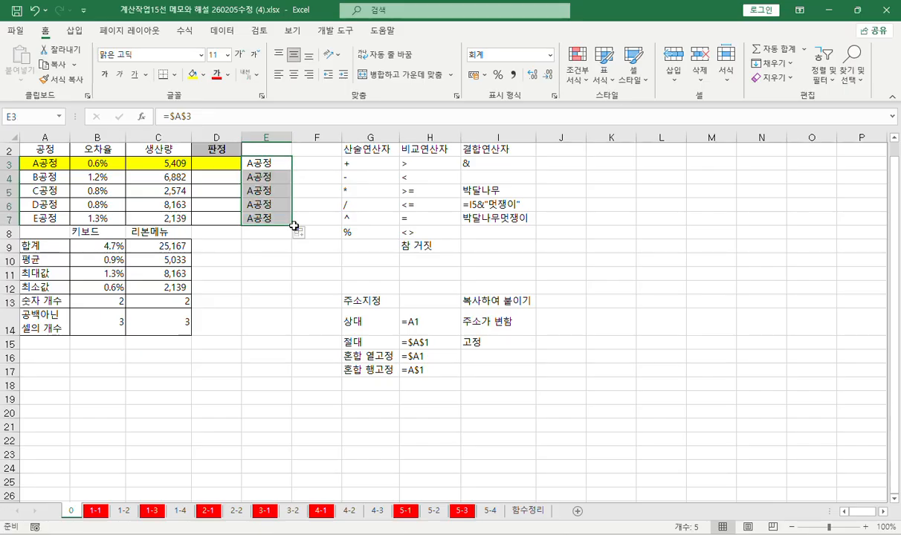
Step: Step through the formulas in E3:E7 to examine how the absolute reference was copied
{"action": "left_click", "coordinate": [265, 164]}
{"action": "left_click", "coordinate": [266, 179]}
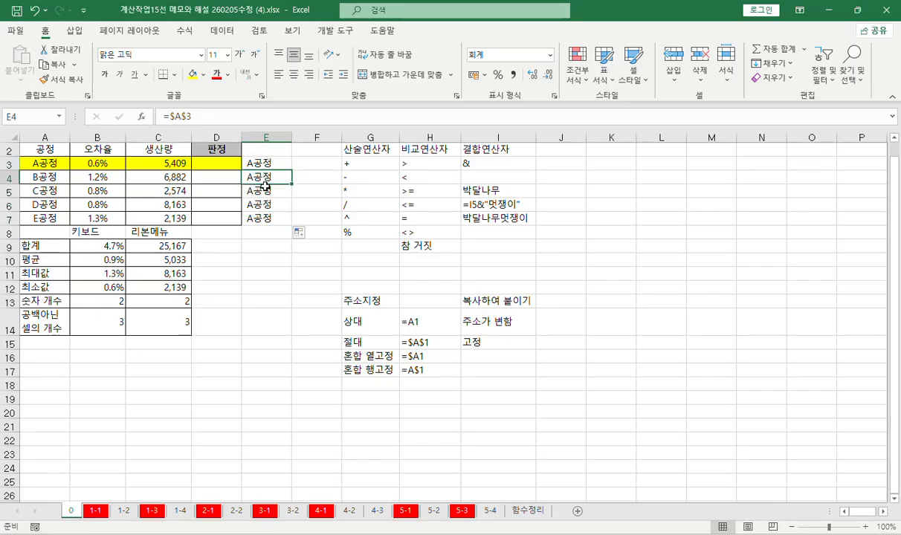
{"action": "left_click", "coordinate": [265, 192]}
{"action": "left_click", "coordinate": [265, 179]}
{"action": "left_click", "coordinate": [266, 164]}
{"action": "left_click", "coordinate": [265, 178]}
{"action": "left_click", "coordinate": [262, 191]}
{"action": "left_click", "coordinate": [261, 205]}
{"action": "left_click", "coordinate": [260, 215]}
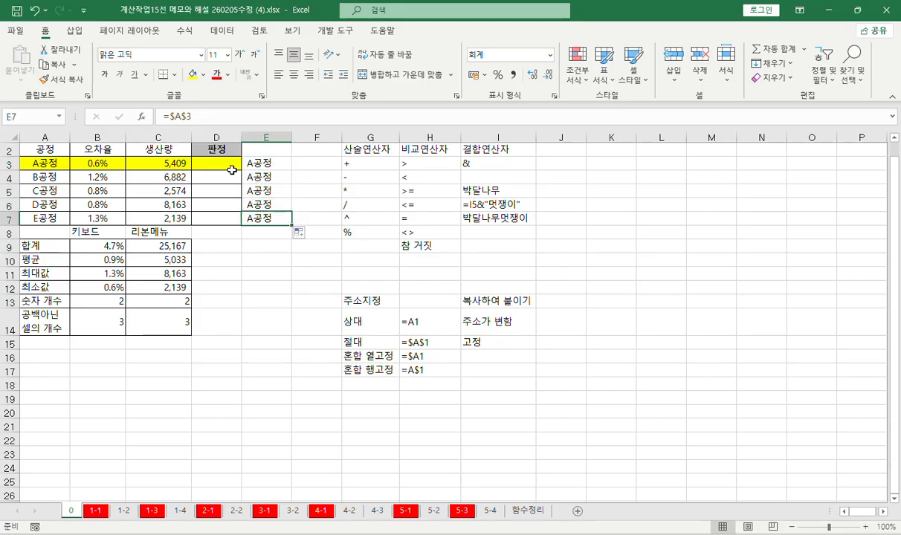
{"action": "left_click_drag", "start_coordinate": [191, 116], "coordinate": [163, 116]}
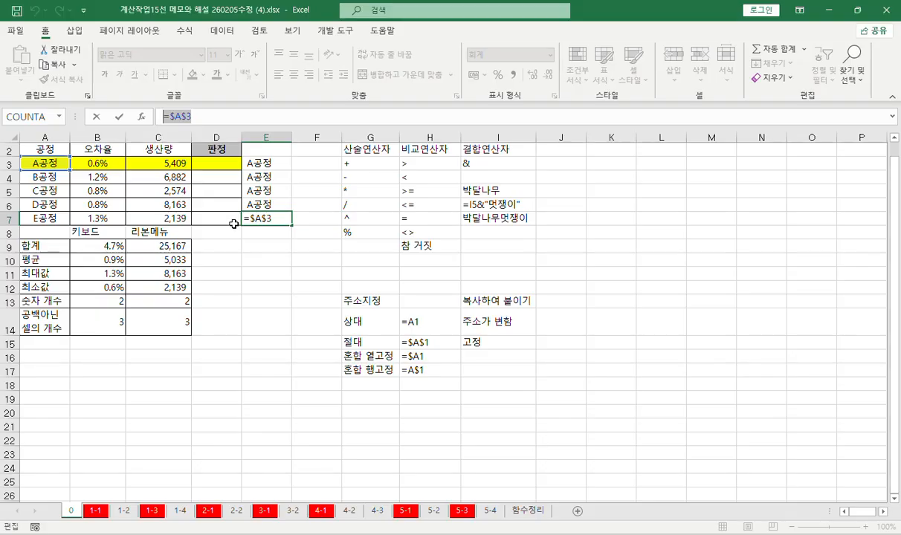
{"action": "key", "text": "ctrl+Return"}
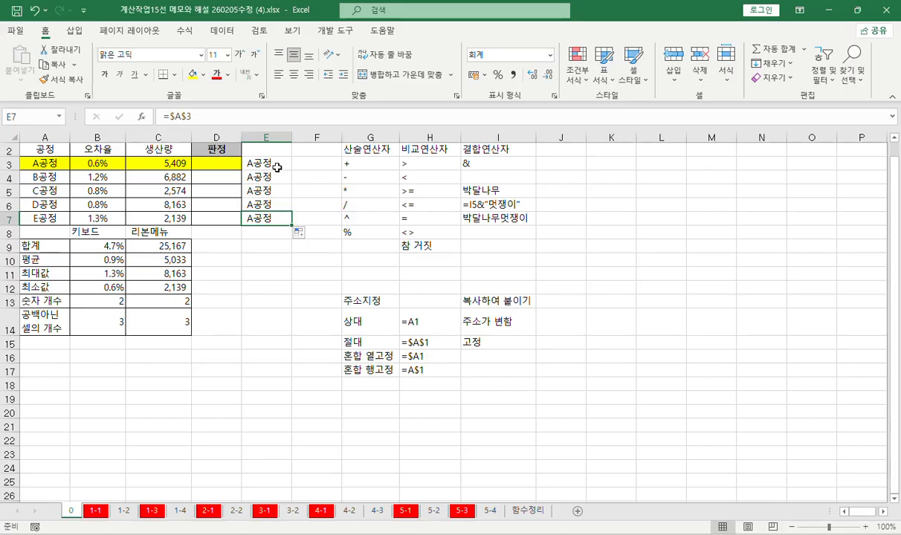
Step: Change the E3 formula to the row-locked mixed reference =A$3 and fill it down to E7
{"action": "left_click", "coordinate": [268, 163]}
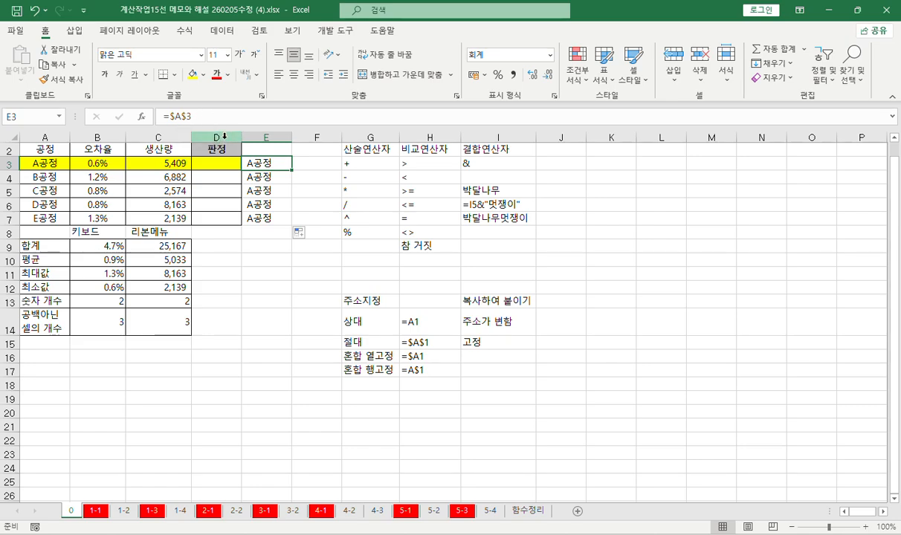
{"action": "key", "text": "F2"}
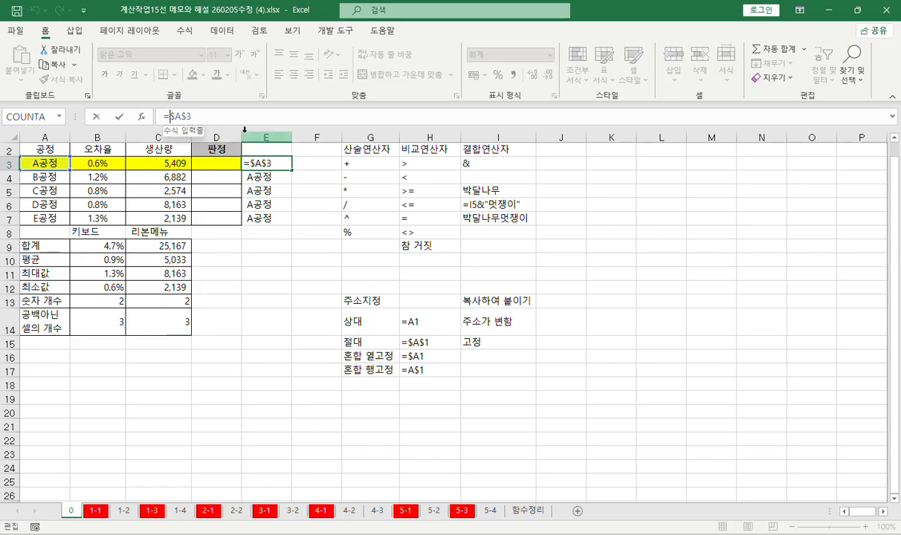
{"action": "key", "text": "Delete"}
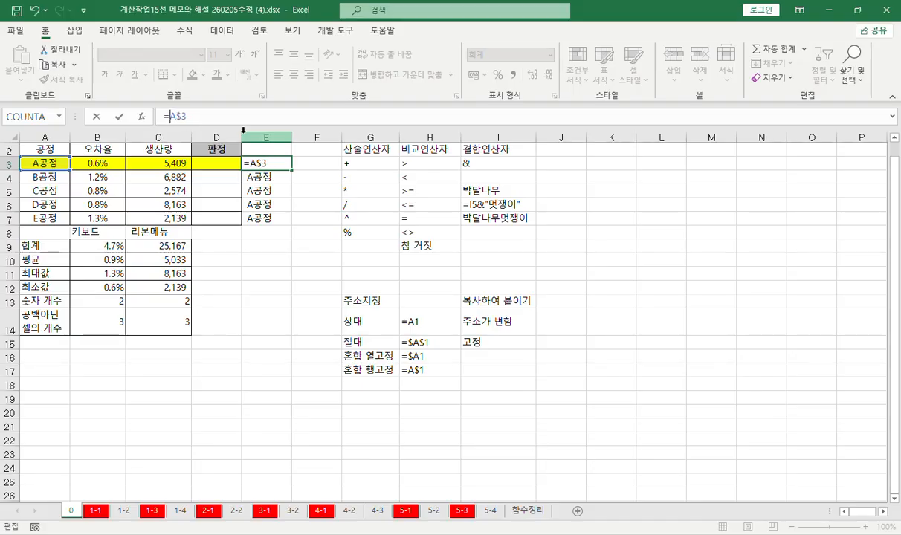
{"action": "key", "text": "Return"}
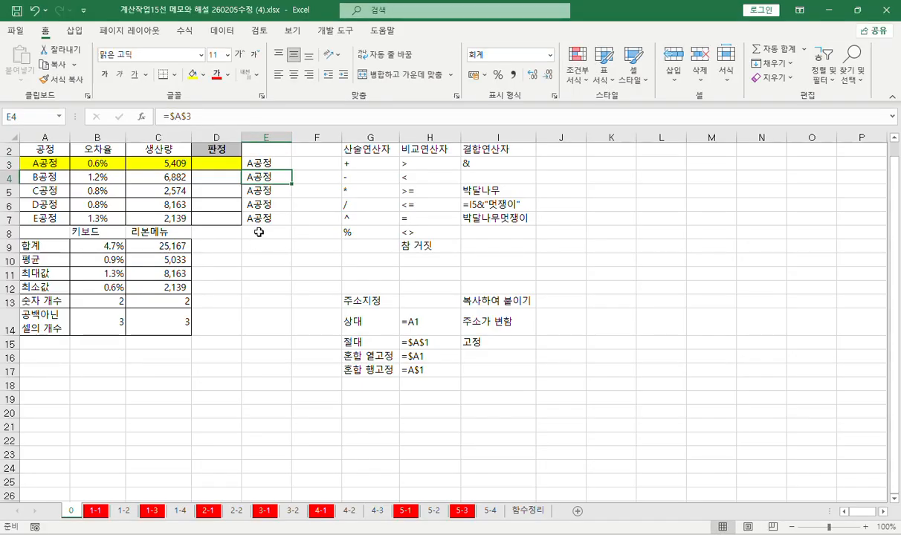
{"action": "left_click", "coordinate": [253, 158]}
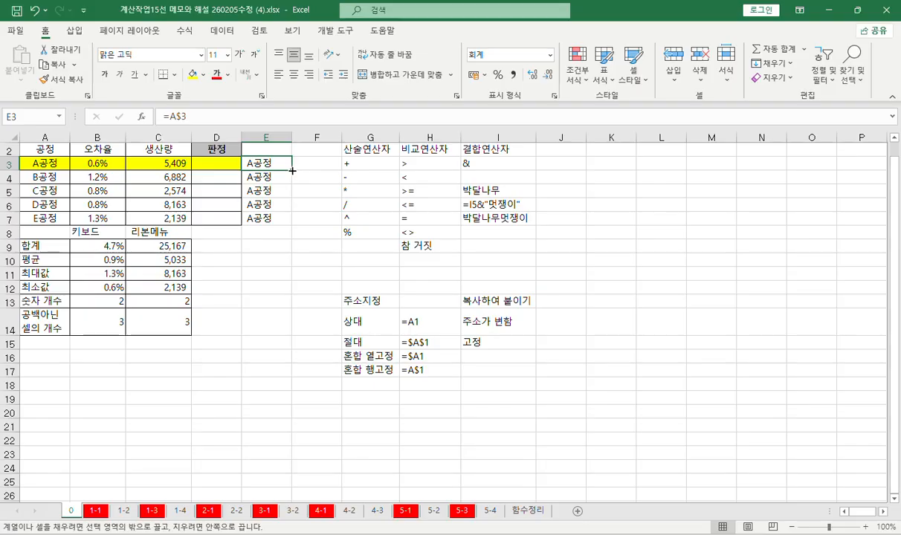
{"action": "left_click_drag", "start_coordinate": [292, 170], "coordinate": [289, 225]}
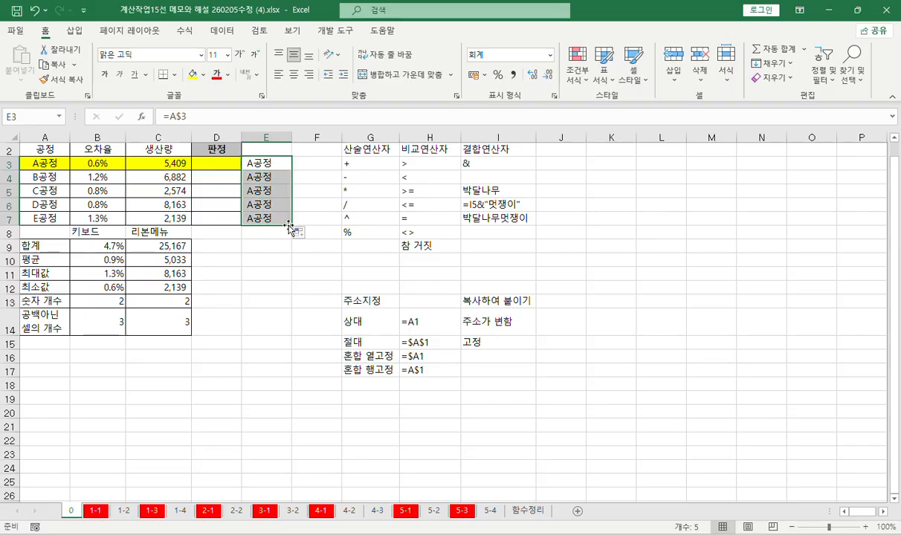
Step: Repeat the fill of the mixed reference from E3 to E7 and inspect the $3 part of its formula
{"action": "left_click", "coordinate": [287, 163]}
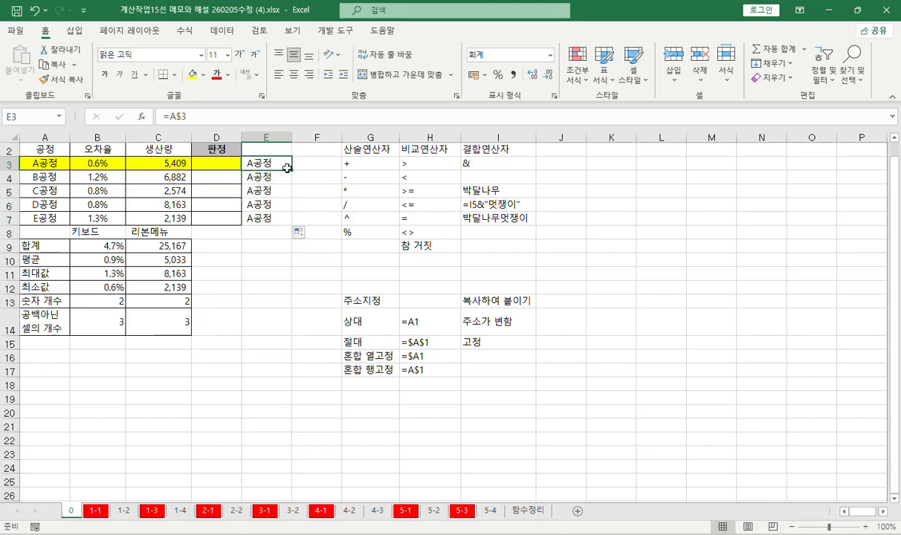
{"action": "left_click_drag", "start_coordinate": [293, 170], "coordinate": [295, 226]}
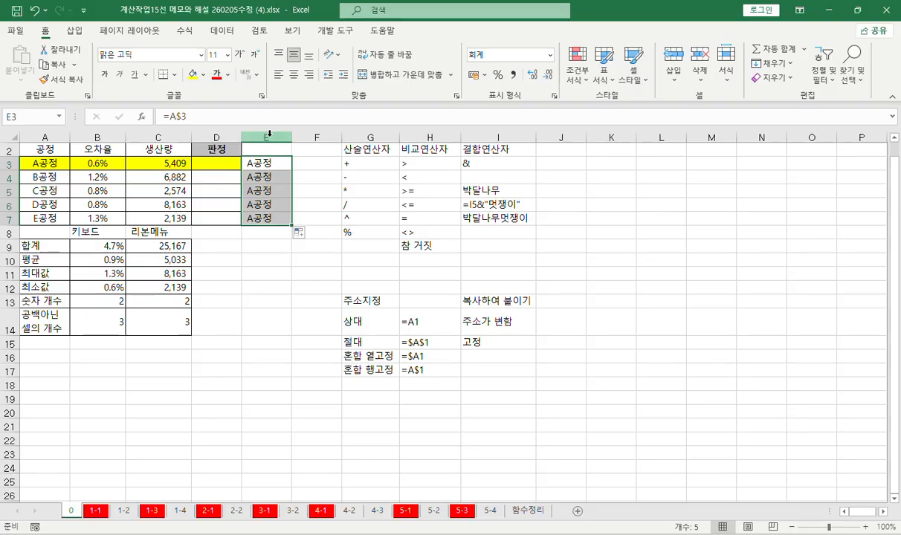
{"action": "left_click", "coordinate": [178, 117]}
{"action": "left_click_drag", "start_coordinate": [178, 117], "coordinate": [220, 117]}
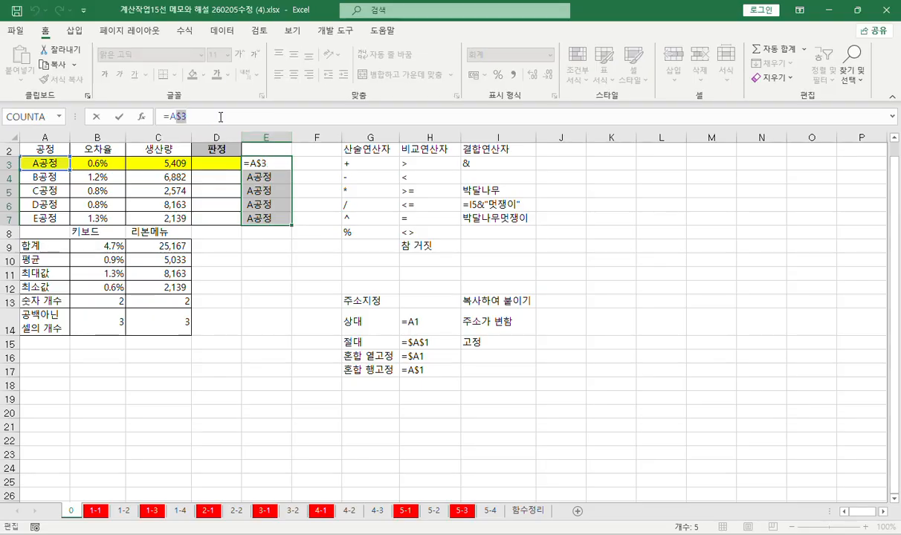
{"action": "key", "text": "ctrl+Return"}
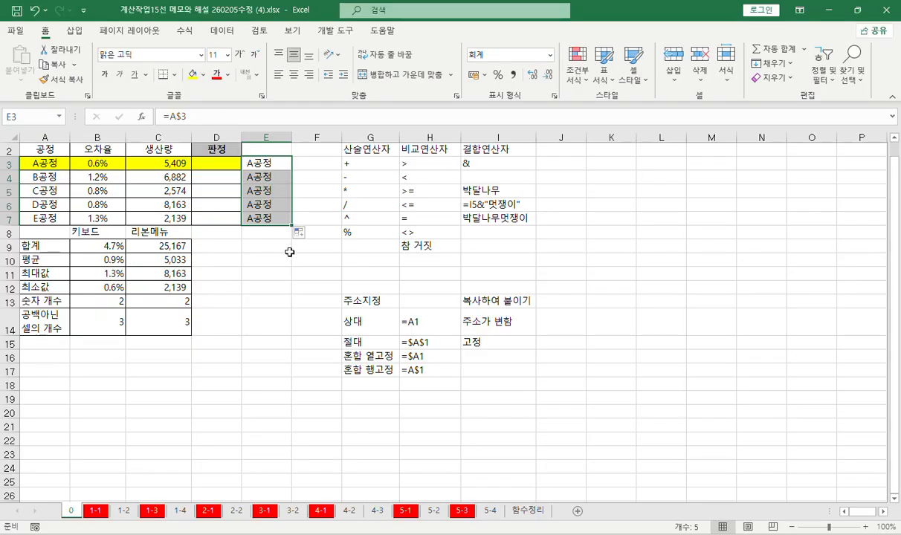
{"action": "key", "text": "shift+Up"}
Step: Fill the mixed reference from E3 across into F3
{"action": "left_click", "coordinate": [269, 162]}
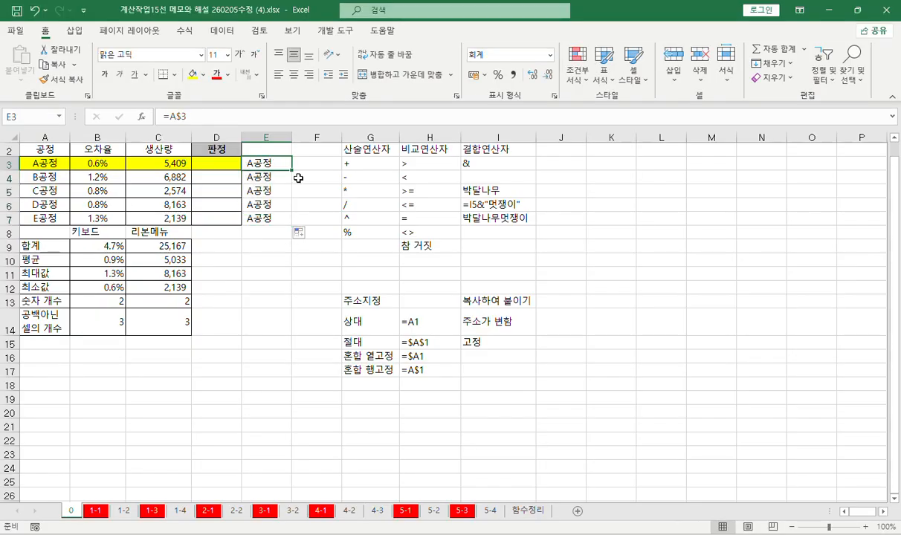
{"action": "left_click_drag", "start_coordinate": [294, 171], "coordinate": [346, 168]}
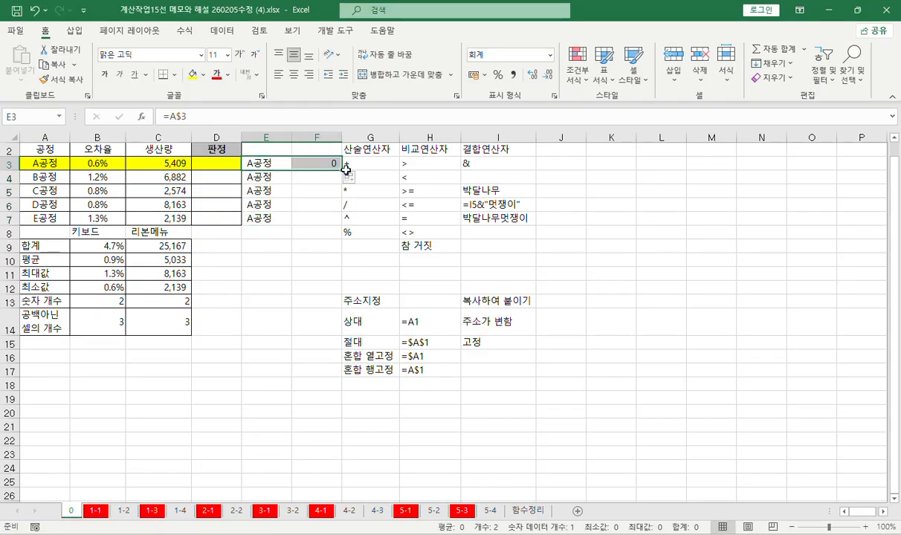
Step: Compare the copied mixed reference in F3 with its source cell B3 in the process table
{"action": "left_click", "coordinate": [108, 162]}
{"action": "left_click_drag", "start_coordinate": [100, 163], "coordinate": [318, 173]}
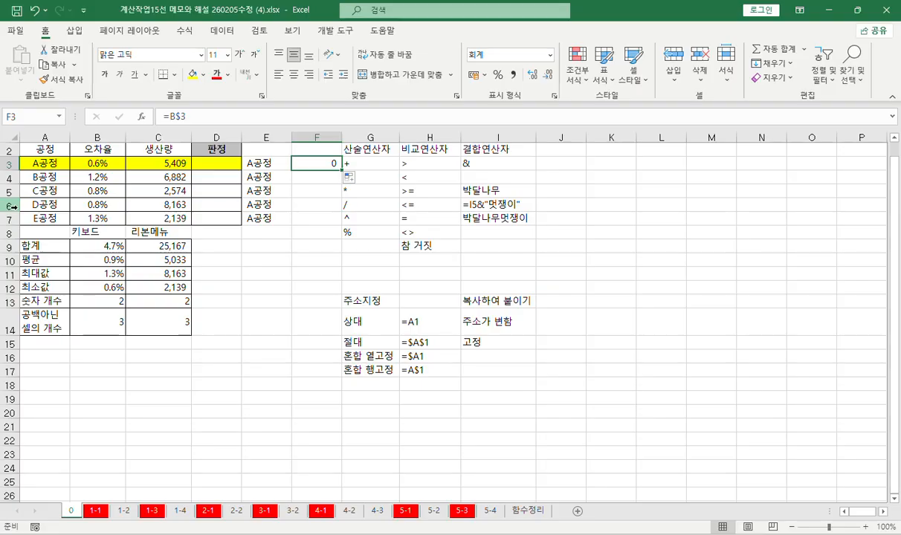
{"action": "left_click", "coordinate": [105, 159]}
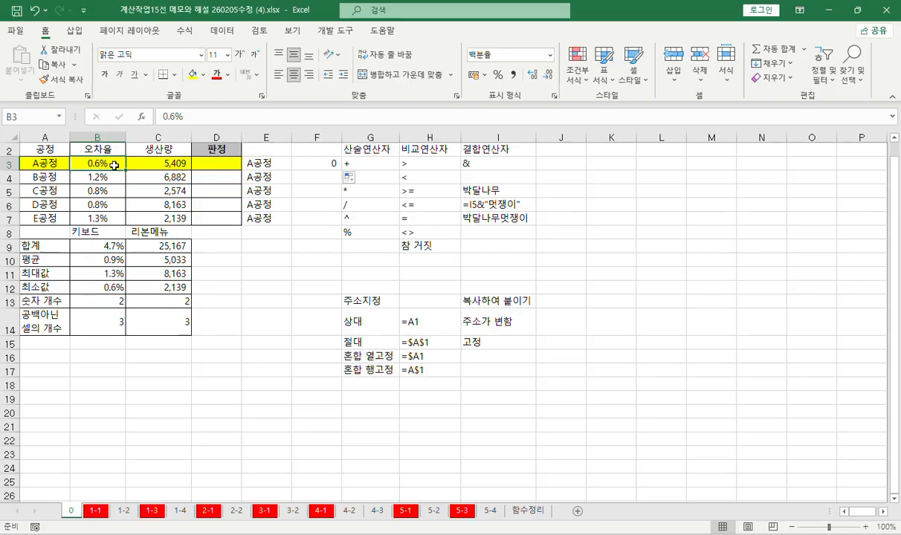
{"action": "left_click", "coordinate": [310, 159]}
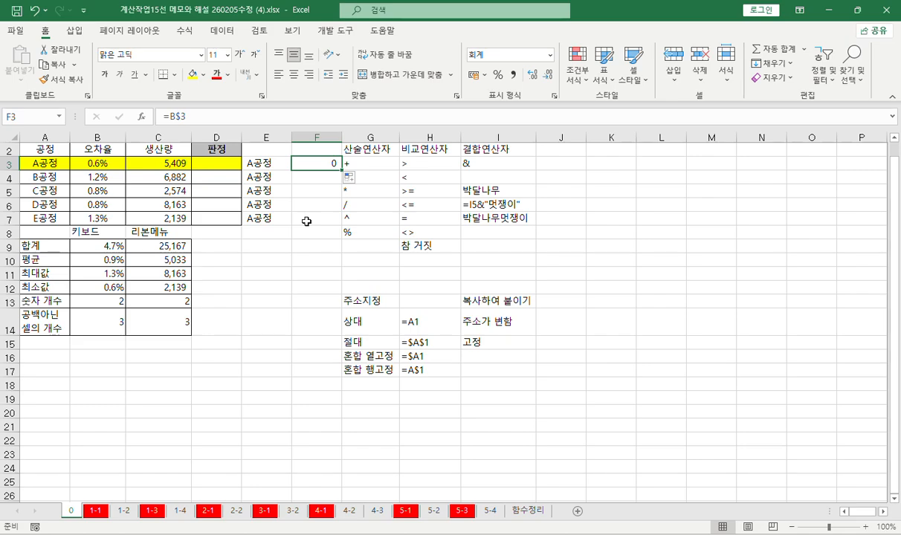
{"action": "scroll", "coordinate": [307, 221], "scroll_direction": "up", "scroll_amount": 1}
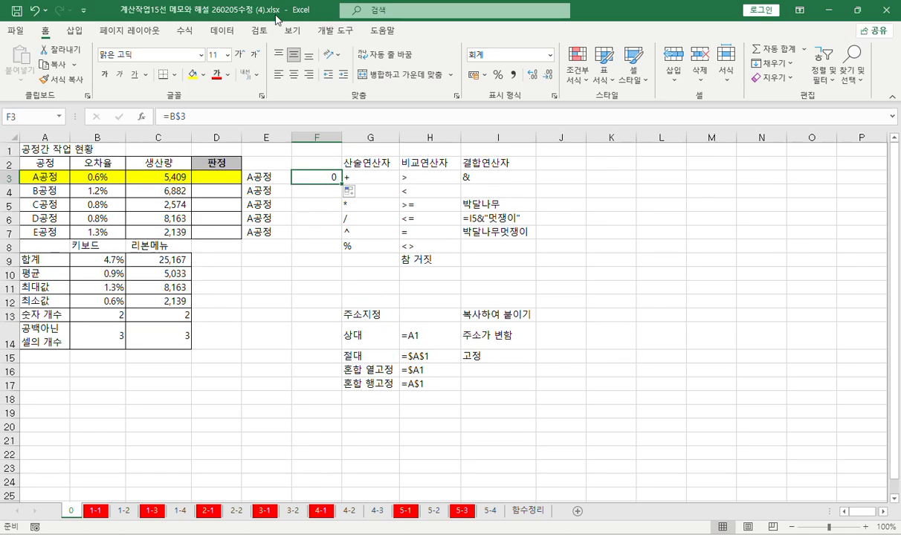
{"action": "left_click", "coordinate": [100, 180]}
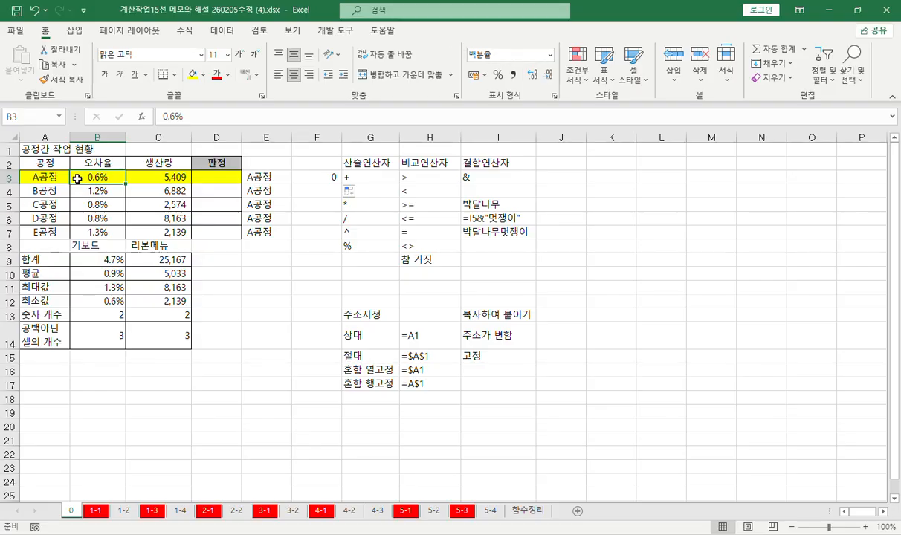
{"action": "left_click", "coordinate": [321, 177]}
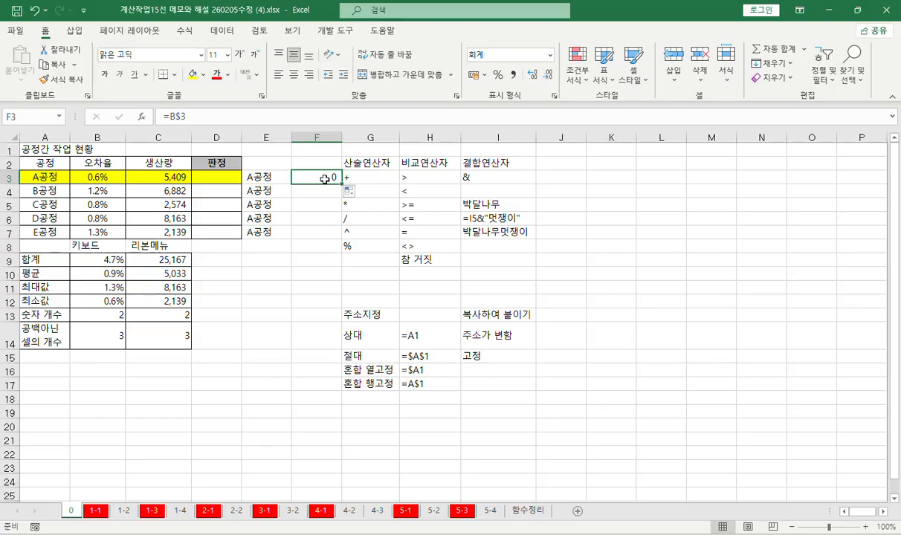
Step: Undo a trial clearing of F3 and fill the mixed reference from E3 across to F3 again
{"action": "key", "text": "Delete"}
{"action": "key", "text": "ctrl+z"}
{"action": "left_click", "coordinate": [258, 183]}
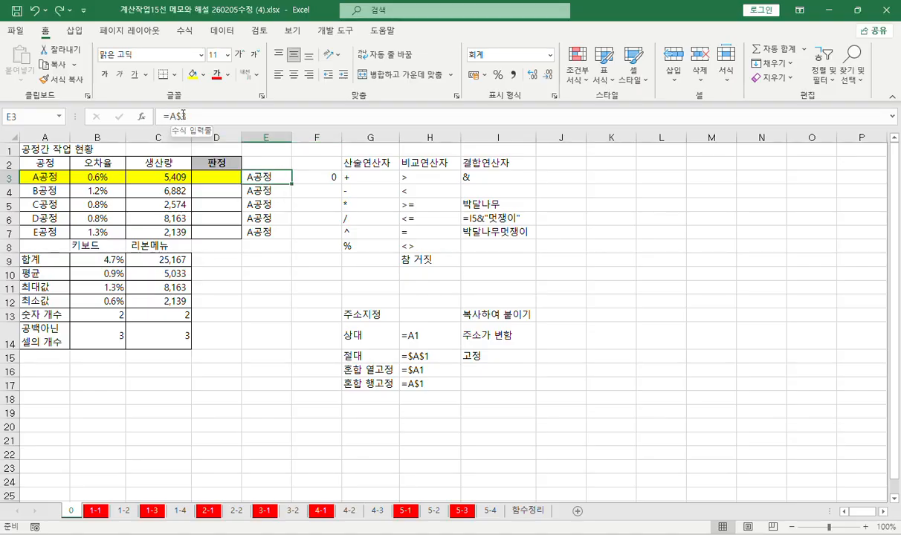
{"action": "left_click_drag", "start_coordinate": [292, 183], "coordinate": [324, 186]}
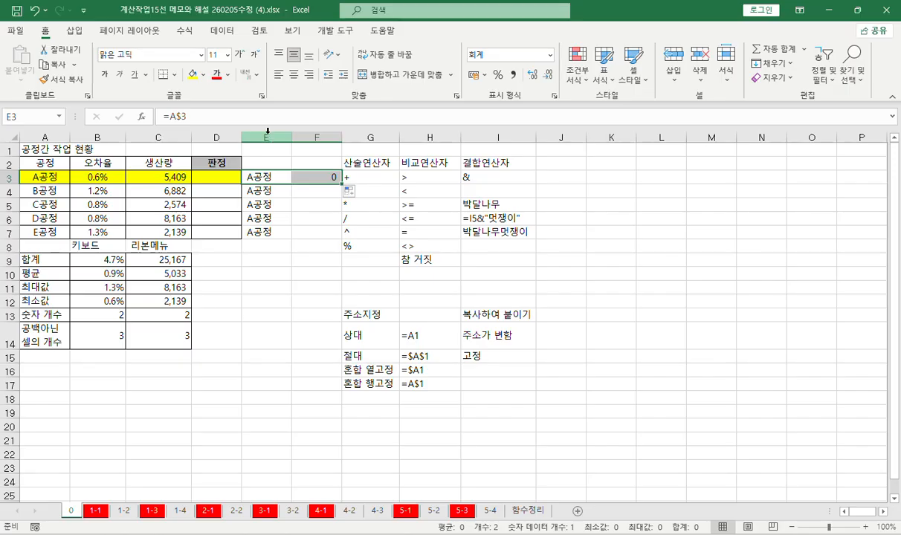
Step: Inspect the reference in the F3 formula and compare it with the original formula in E3
{"action": "left_click", "coordinate": [309, 174]}
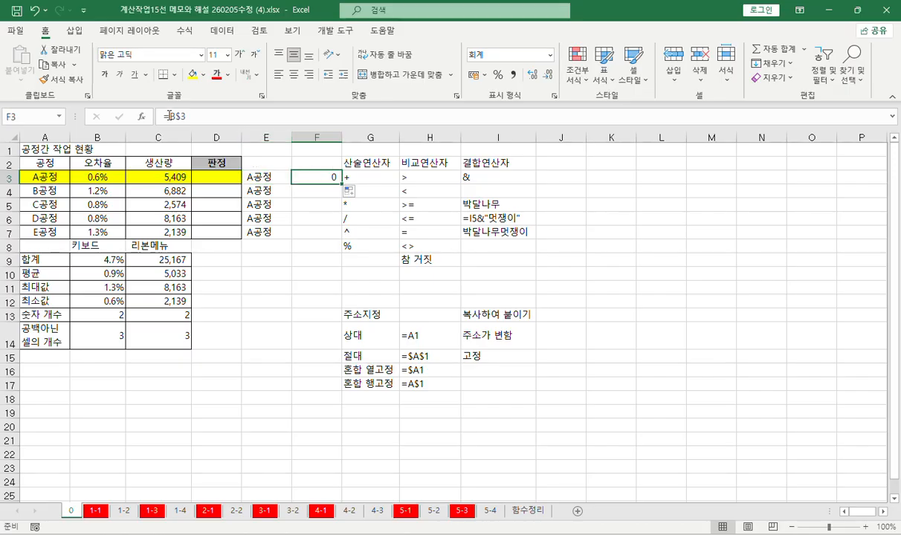
{"action": "left_click_drag", "start_coordinate": [168, 116], "coordinate": [189, 118]}
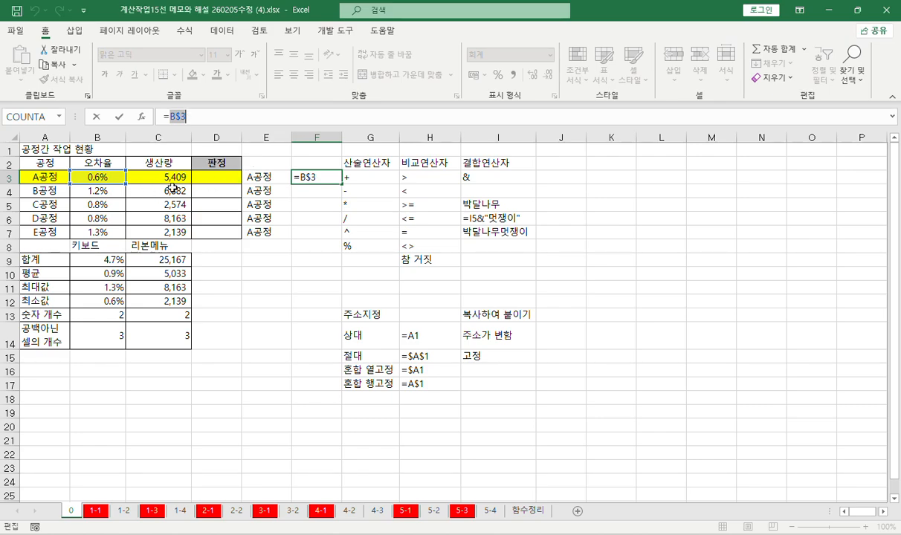
{"action": "key", "text": "Escape"}
{"action": "left_click", "coordinate": [274, 179]}
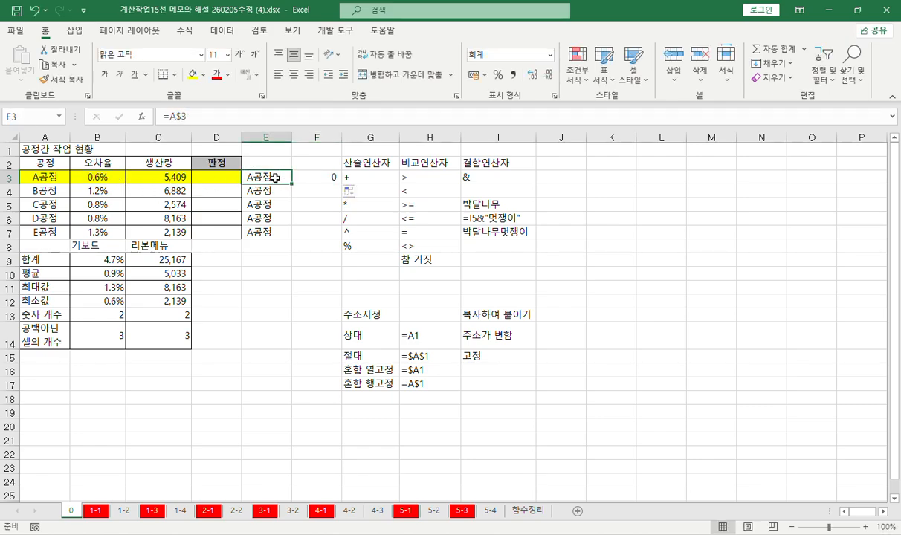
Step: Clear the copied mixed reference from F3
{"action": "left_click_drag", "start_coordinate": [274, 179], "coordinate": [428, 177]}
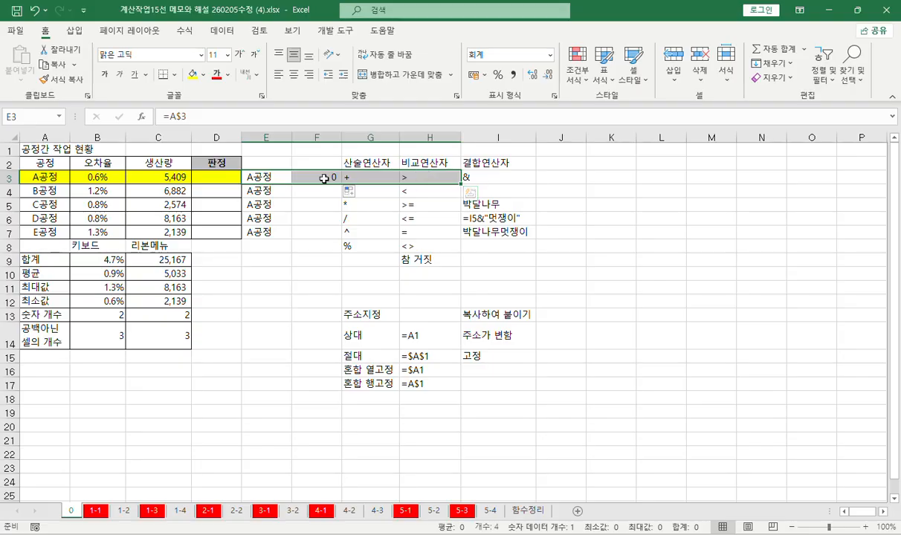
{"action": "left_click", "coordinate": [286, 178]}
{"action": "left_click_drag", "start_coordinate": [291, 184], "coordinate": [291, 234]}
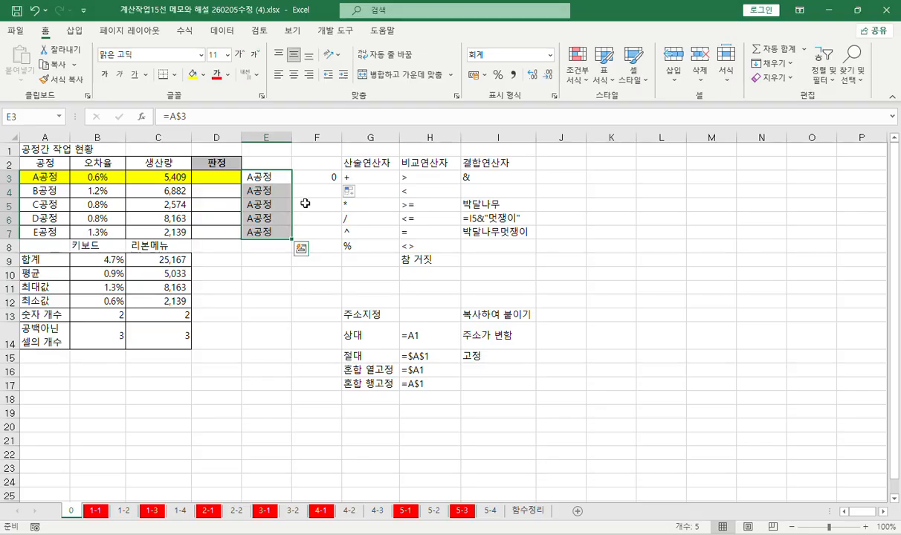
{"action": "left_click", "coordinate": [305, 177]}
{"action": "key", "text": "Delete"}
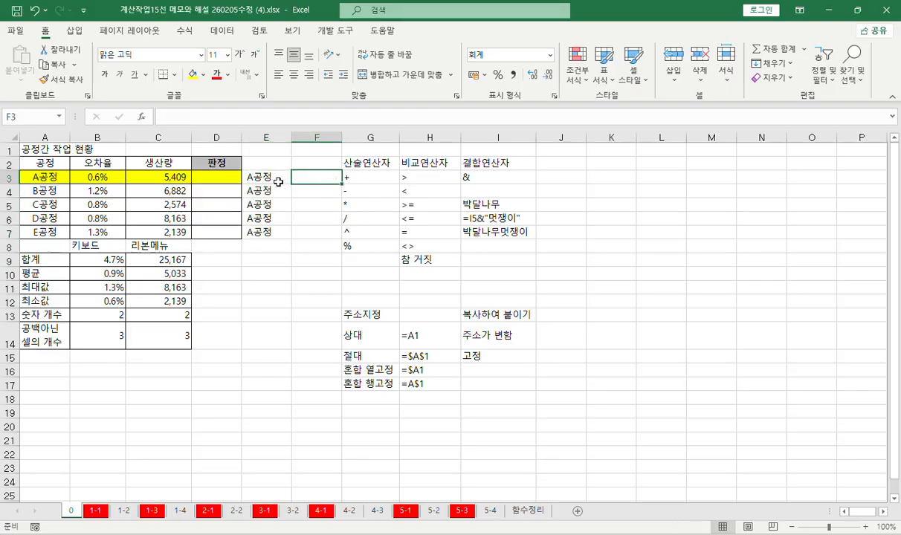
Step: Fill the mixed reference from E3 down to E7 once more and clear the range E3:E7
{"action": "left_click", "coordinate": [287, 183]}
{"action": "left_click_drag", "start_coordinate": [291, 183], "coordinate": [282, 239]}
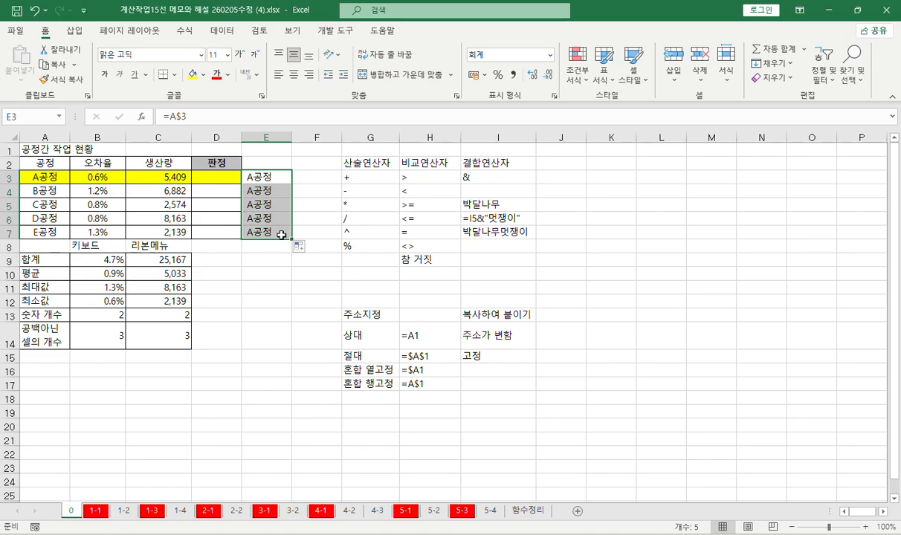
{"action": "left_click_drag", "start_coordinate": [258, 177], "coordinate": [282, 233]}
{"action": "key", "text": "Delete"}
{"action": "left_click", "coordinate": [283, 221]}
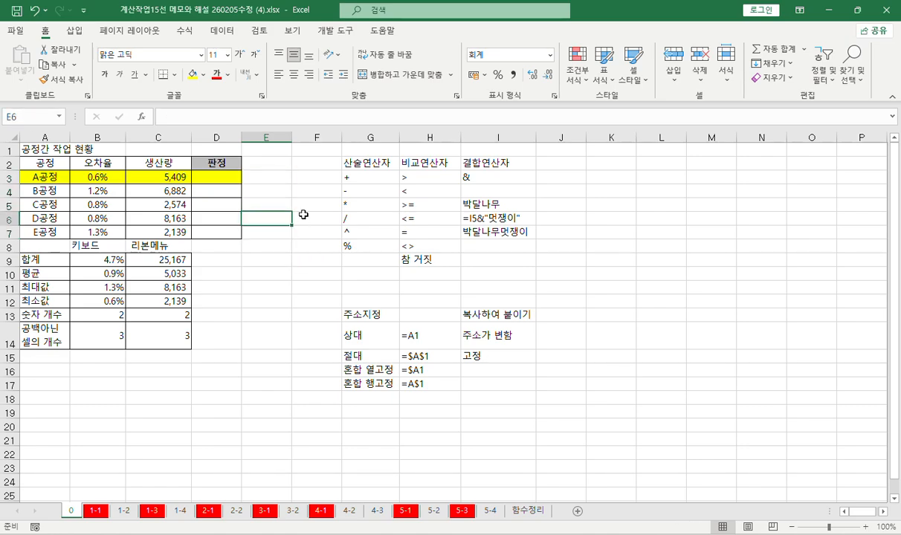
Step: Review the column-fixed and row-fixed mixed reference labels in G16:G17
{"action": "left_click", "coordinate": [364, 370]}
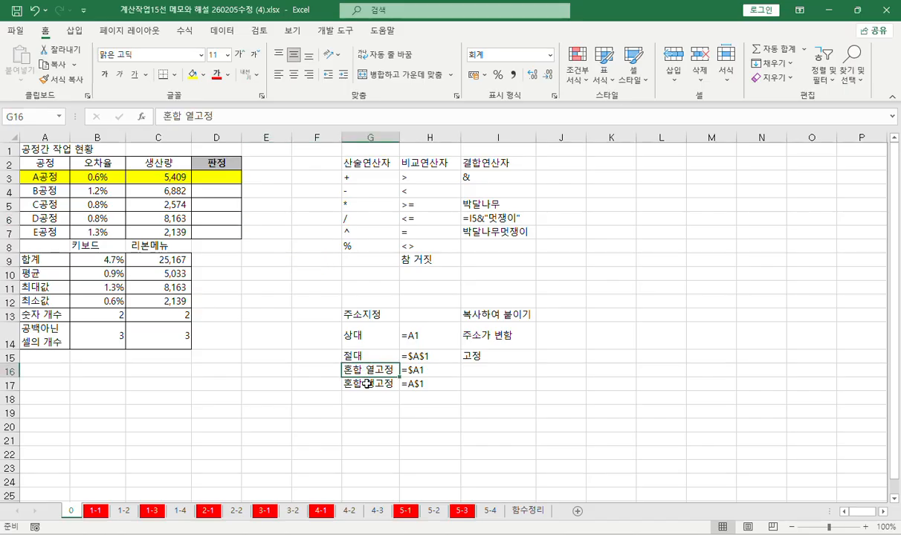
{"action": "left_click", "coordinate": [367, 383], "text": "shift"}
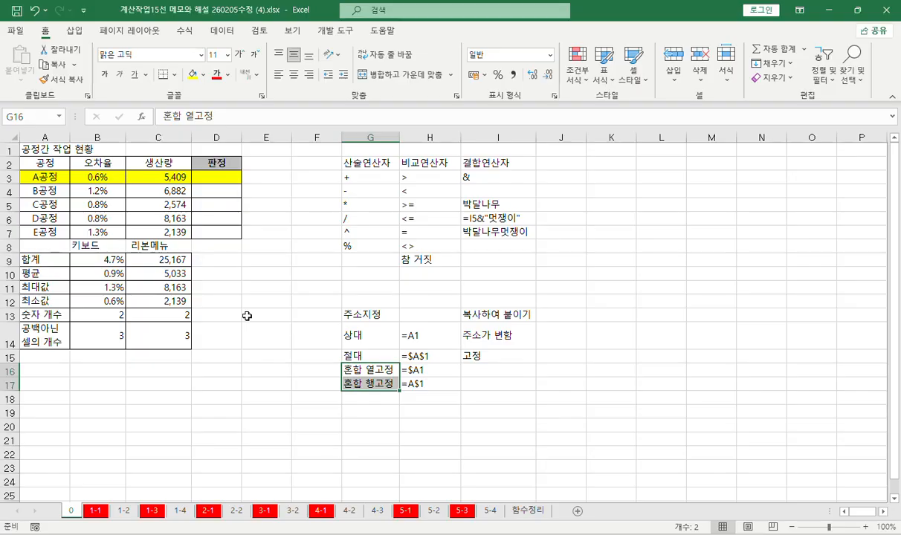
{"action": "key", "text": "ctrl+v"}
Step: Open sheet 4-1 and collapse the ribbon
{"action": "left_click", "coordinate": [322, 511]}
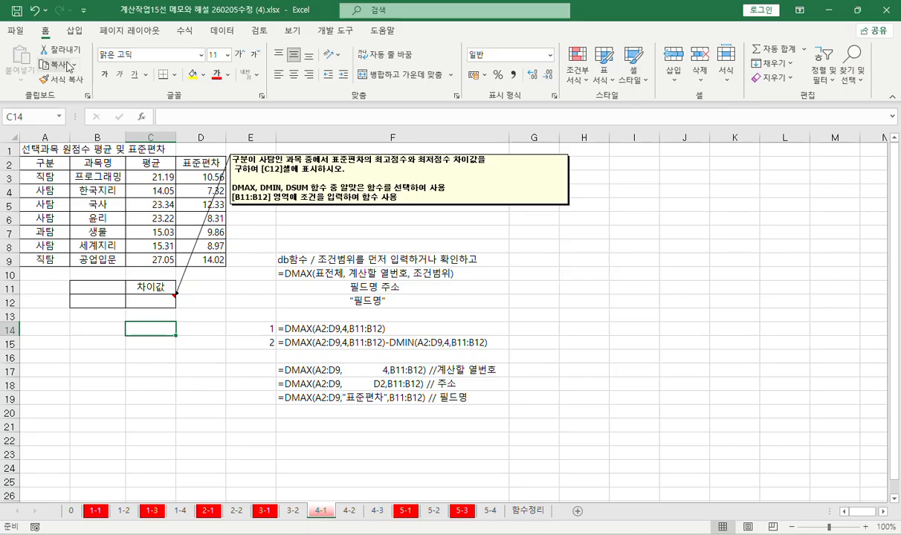
{"action": "double_click", "coordinate": [46, 32]}
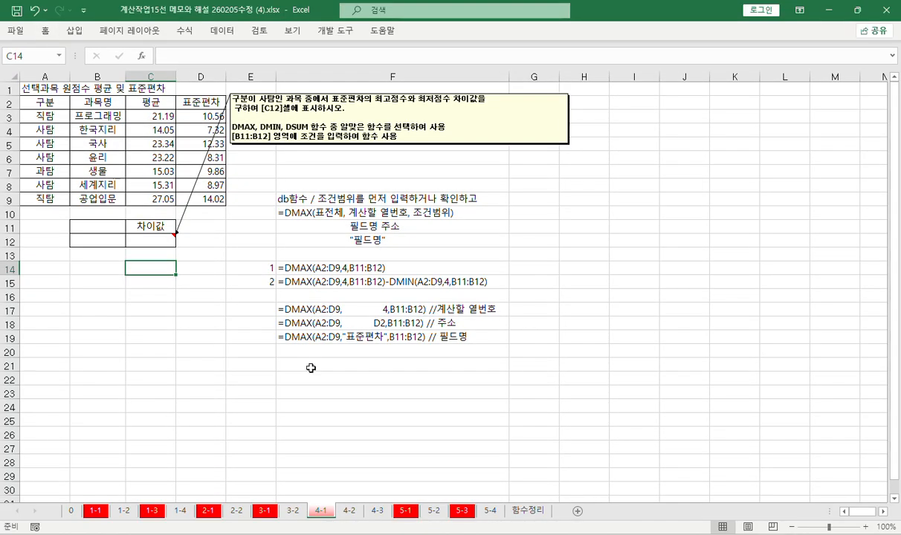
Step: Review the database function syntax on the 함수정리 sheet, from DSUM through DCOUNTA in rows 17 to 23
{"action": "left_click", "coordinate": [527, 510]}
{"action": "scroll", "coordinate": [468, 296], "scroll_direction": "down", "scroll_amount": 4}
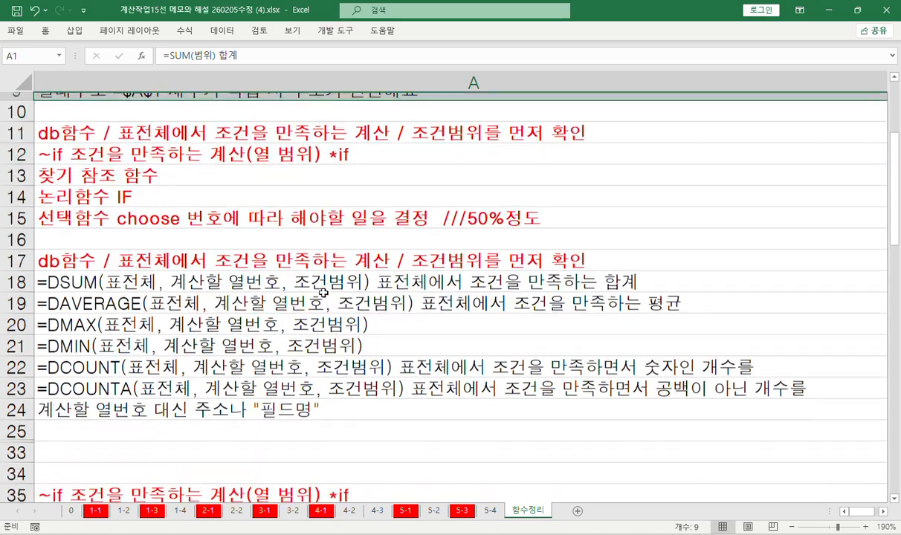
{"action": "scroll", "coordinate": [320, 295], "scroll_direction": "down", "scroll_amount": 1}
{"action": "left_click_drag", "start_coordinate": [148, 125], "coordinate": [170, 252]}
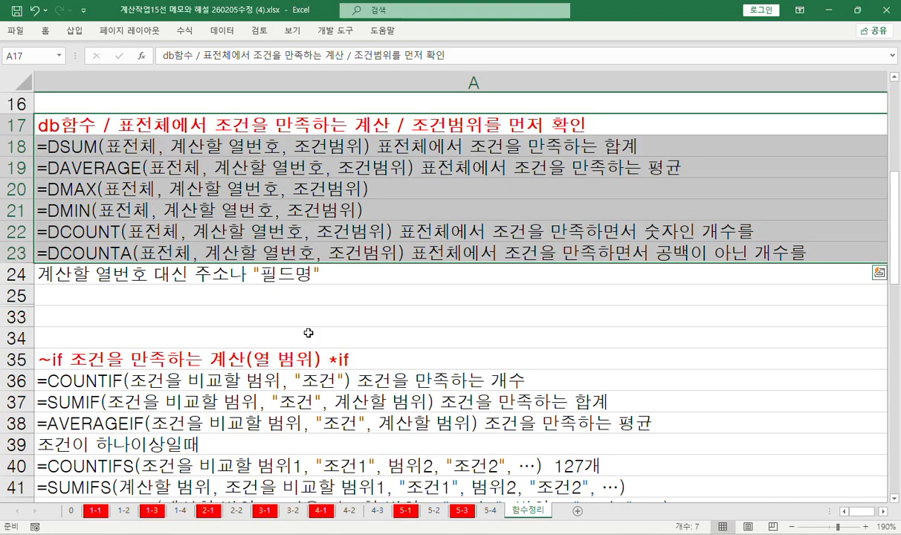
{"action": "left_click", "coordinate": [71, 142]}
{"action": "left_click", "coordinate": [97, 168]}
{"action": "left_click", "coordinate": [84, 188]}
{"action": "left_click", "coordinate": [93, 208]}
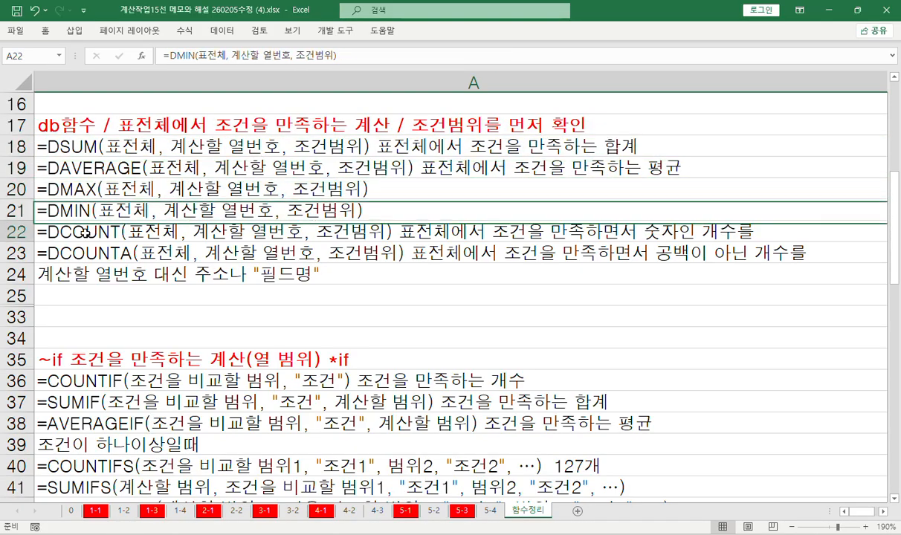
{"action": "left_click", "coordinate": [96, 231]}
{"action": "left_click", "coordinate": [108, 254]}
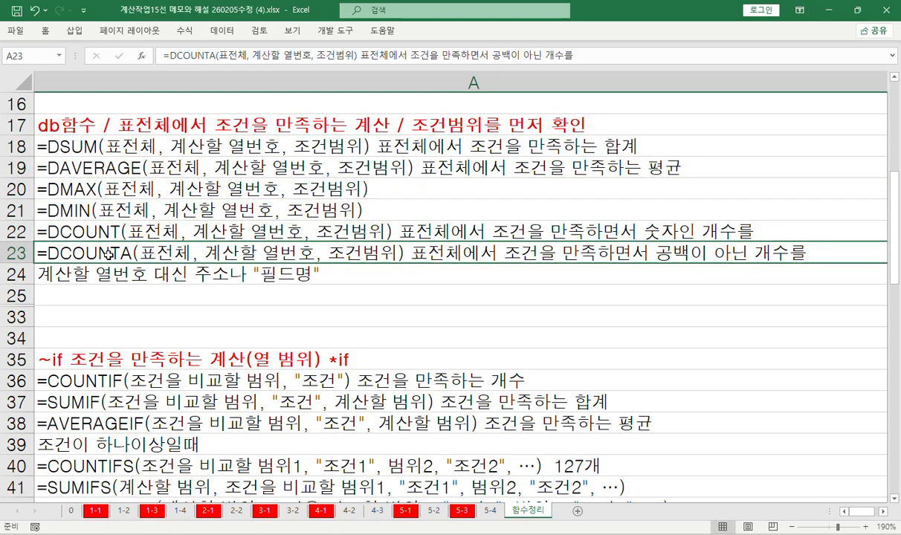
{"action": "left_click_drag", "start_coordinate": [76, 140], "coordinate": [104, 254]}
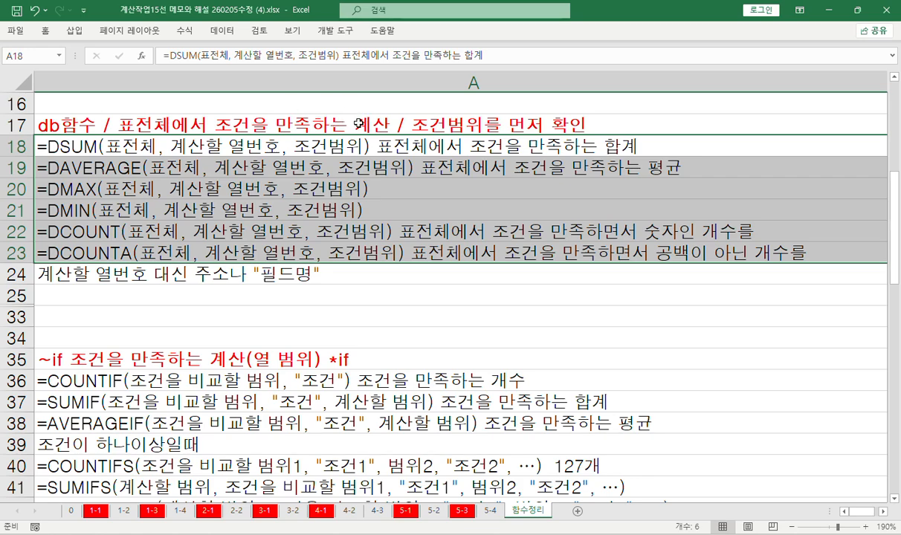
{"action": "left_click", "coordinate": [199, 154]}
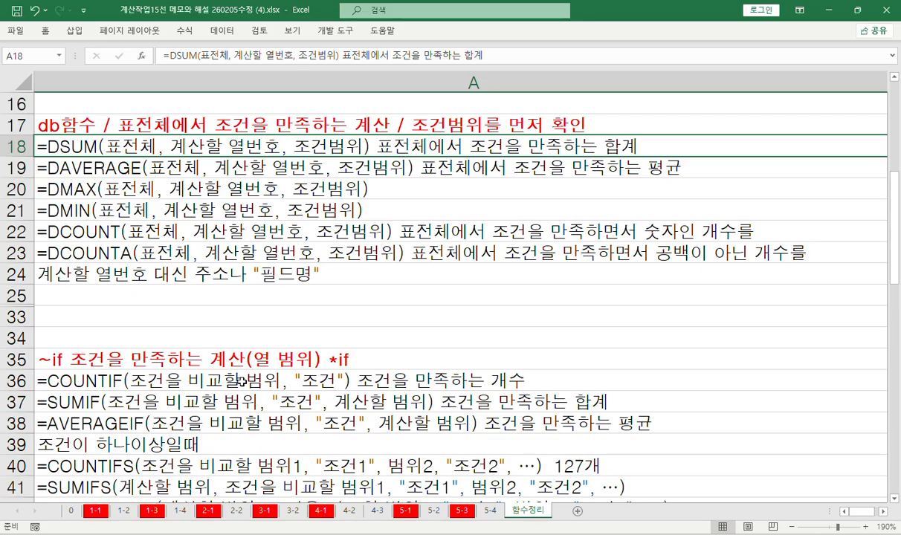
Step: Return to sheet 4-1, read the task note for C12 and check the 구분 column for 사탐 subjects
{"action": "left_click", "coordinate": [321, 511]}
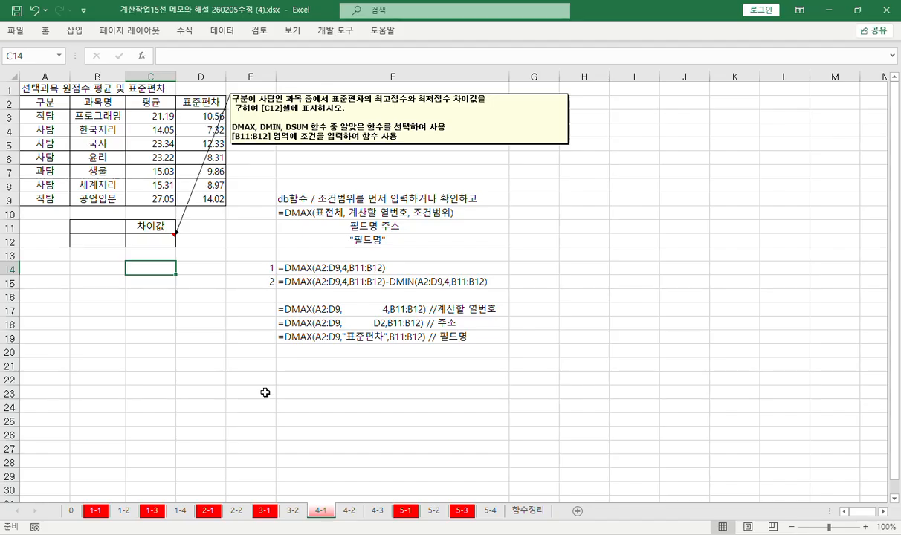
{"action": "left_click", "coordinate": [343, 142]}
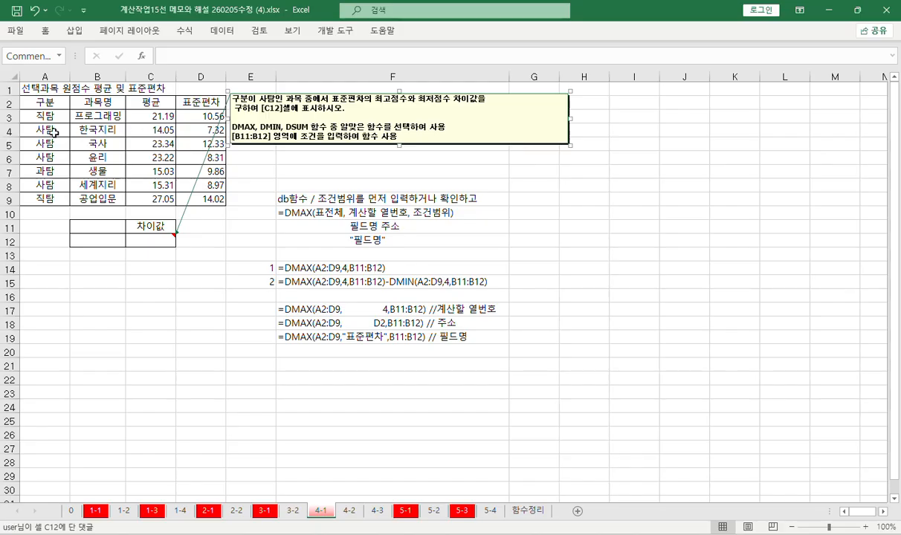
{"action": "left_click_drag", "start_coordinate": [43, 99], "coordinate": [46, 198]}
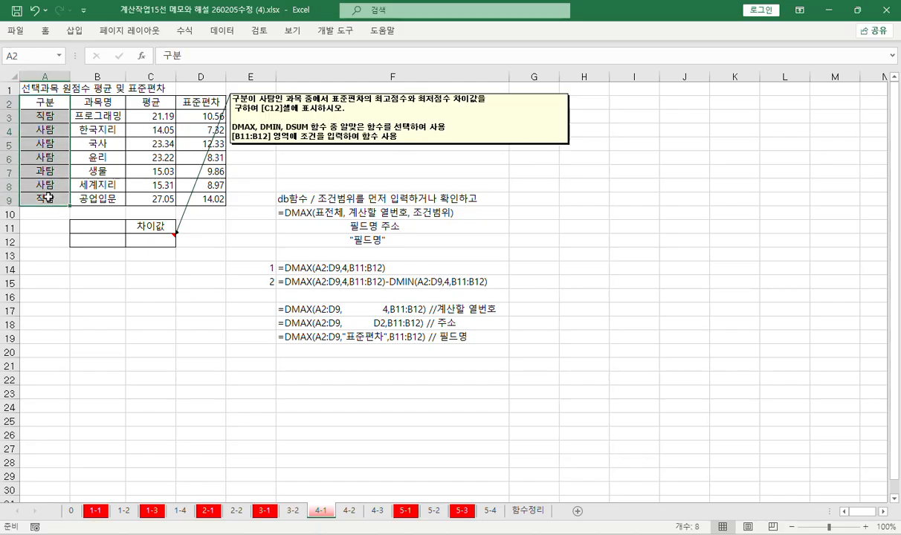
{"action": "left_click", "coordinate": [52, 144]}
{"action": "left_click", "coordinate": [53, 157]}
{"action": "left_click", "coordinate": [52, 171]}
{"action": "left_click", "coordinate": [58, 186]}
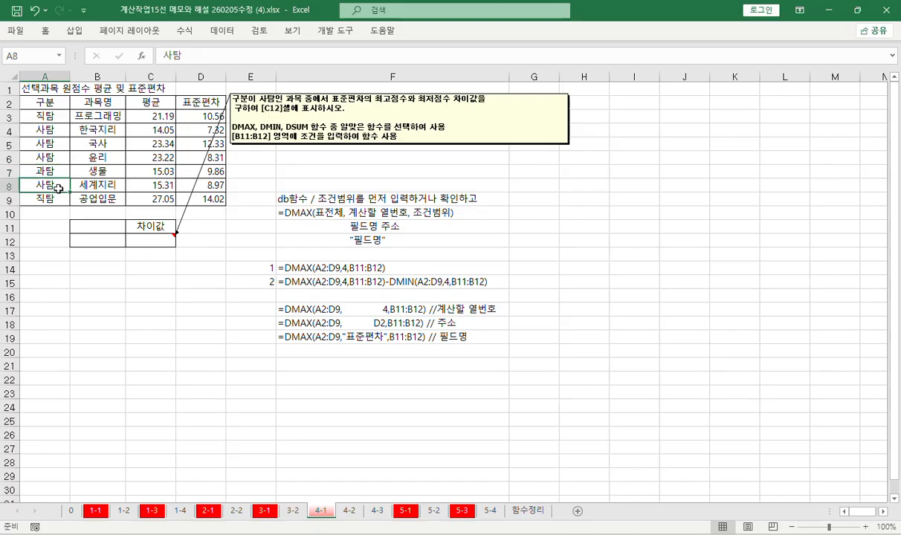
Step: Shade the 표준편차 header in D2 yellow
{"action": "left_click", "coordinate": [196, 102]}
{"action": "right_click", "coordinate": [201, 106]}
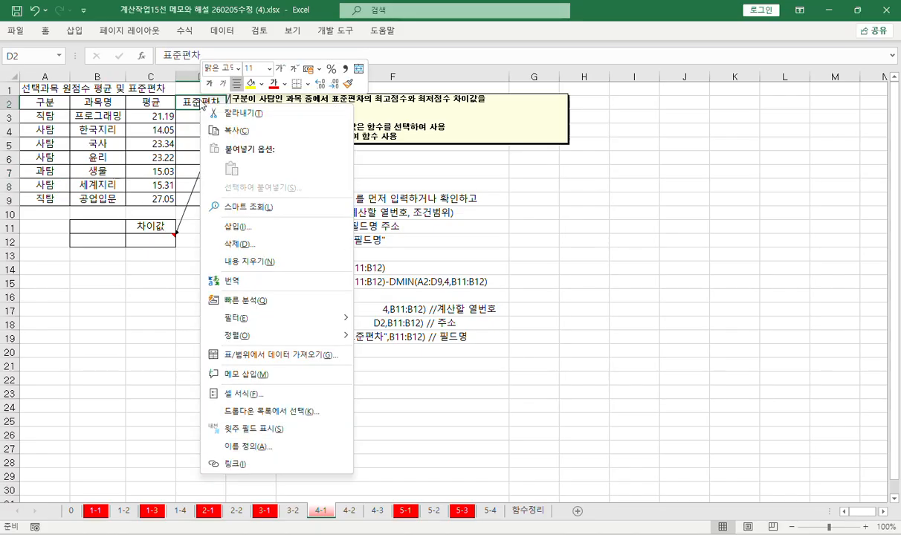
{"action": "left_click", "coordinate": [251, 83]}
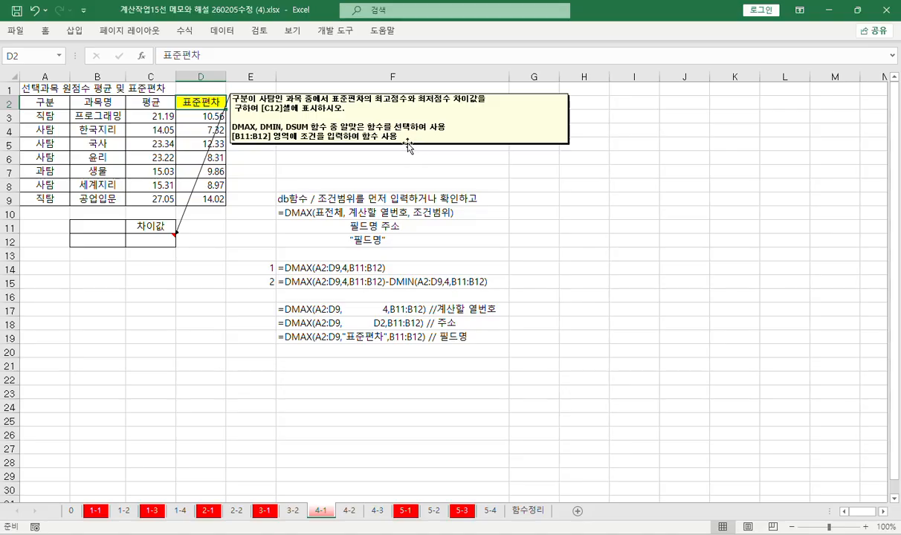
Step: Copy the 구분 header in A2 and the 사탐 value in A4 into the criteria range B11:B12
{"action": "left_click", "coordinate": [48, 102]}
{"action": "left_click", "coordinate": [44, 131], "text": "ctrl"}
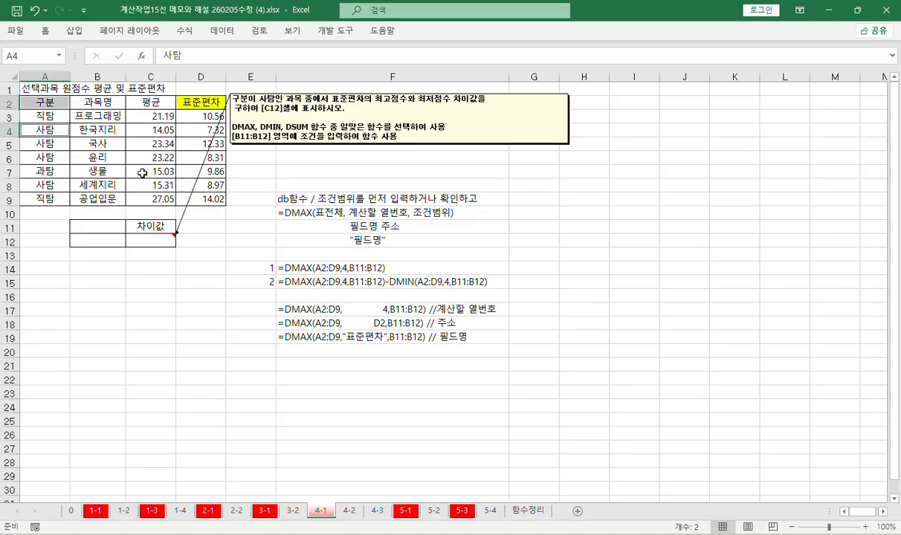
{"action": "left_click", "coordinate": [44, 102]}
{"action": "left_click", "coordinate": [44, 130], "text": "ctrl"}
{"action": "key", "text": "ctrl+c"}
{"action": "left_click", "coordinate": [96, 226]}
{"action": "key", "text": "ctrl+v"}
Step: Shade the criteria range B11:B12 yellow
{"action": "right_click", "coordinate": [113, 234]}
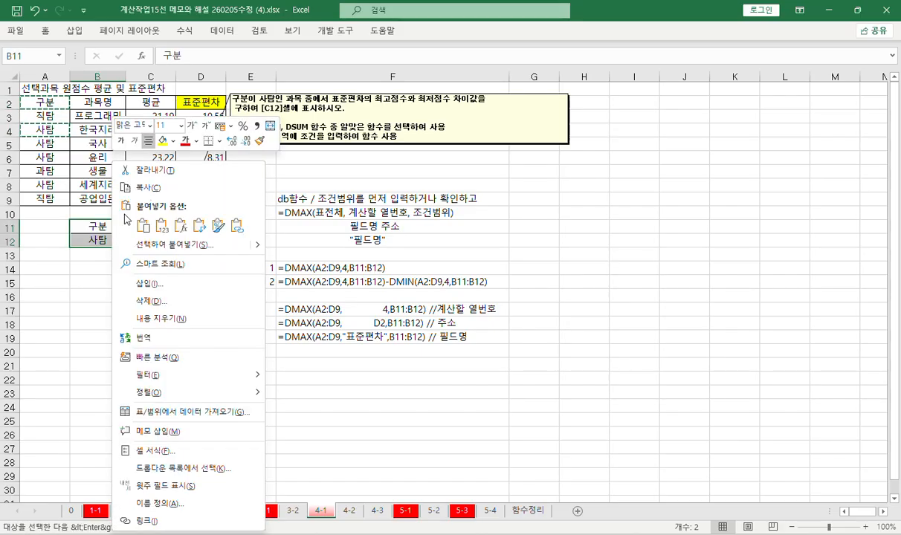
{"action": "left_click", "coordinate": [162, 142]}
{"action": "left_click_drag", "start_coordinate": [97, 227], "coordinate": [103, 239]}
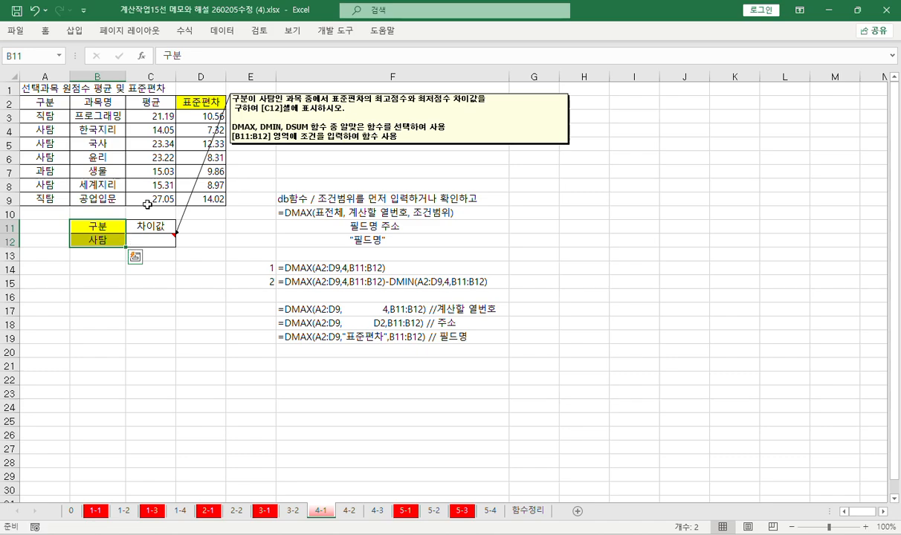
Step: Examine the table A2:D9 column by column to determine the position of the 표준편차 field
{"action": "left_click_drag", "start_coordinate": [45, 102], "coordinate": [201, 200]}
{"action": "left_click_drag", "start_coordinate": [45, 103], "coordinate": [45, 198]}
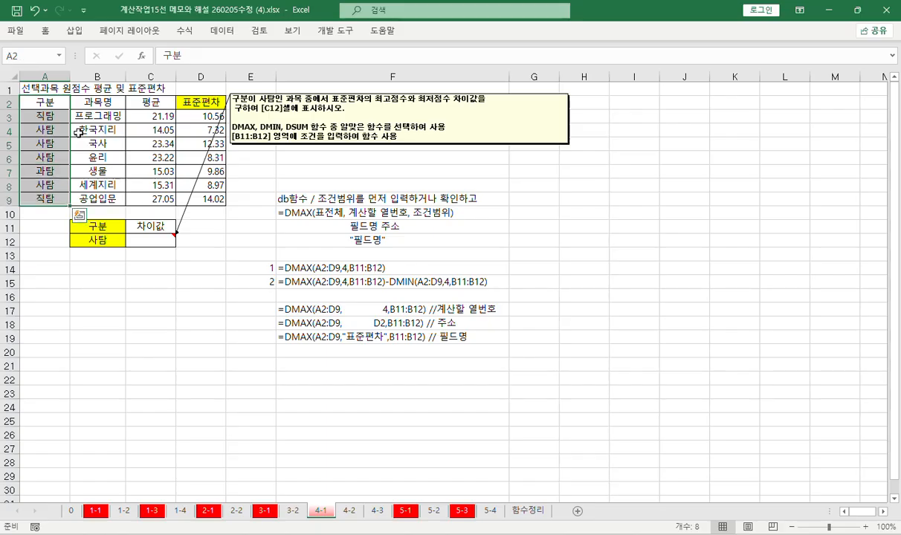
{"action": "left_click_drag", "start_coordinate": [89, 104], "coordinate": [97, 198]}
{"action": "left_click_drag", "start_coordinate": [141, 104], "coordinate": [162, 198]}
{"action": "left_click_drag", "start_coordinate": [200, 104], "coordinate": [206, 191]}
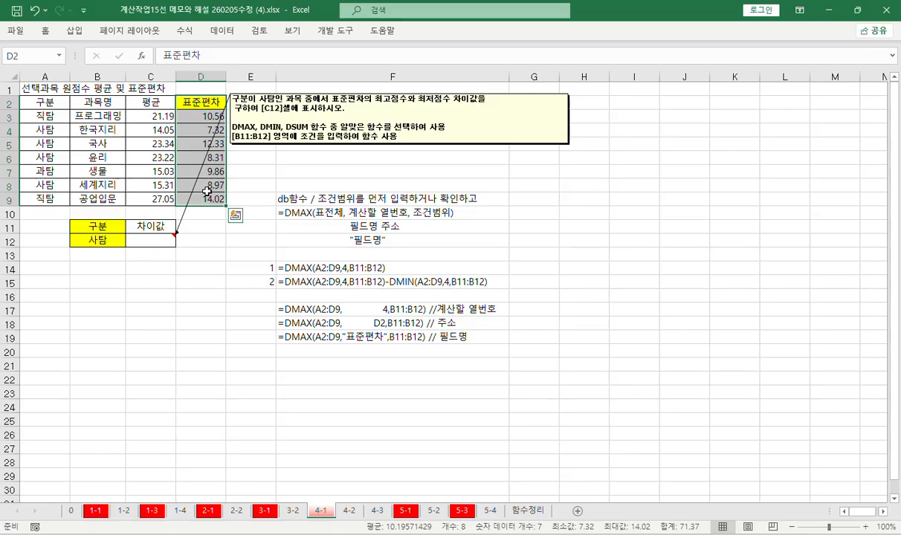
{"action": "left_click_drag", "start_coordinate": [207, 192], "coordinate": [207, 189]}
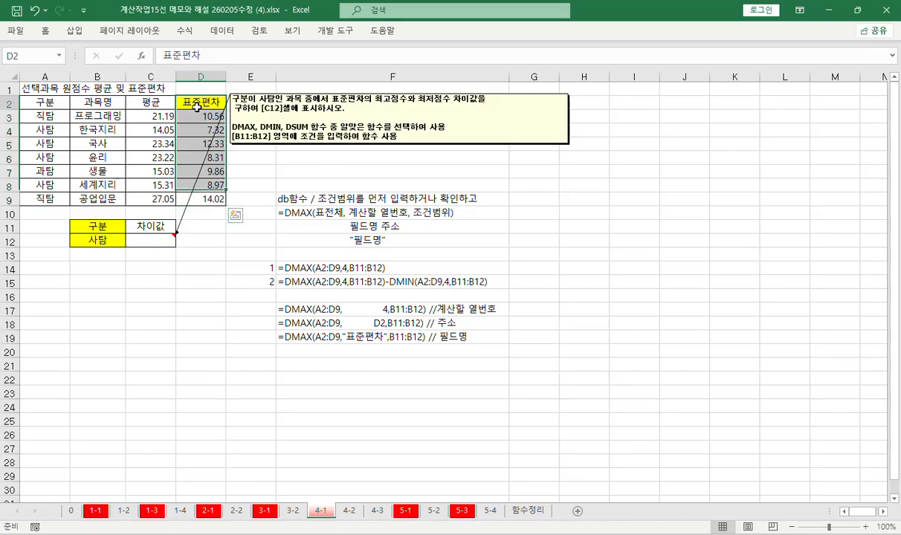
{"action": "left_click_drag", "start_coordinate": [197, 107], "coordinate": [191, 194]}
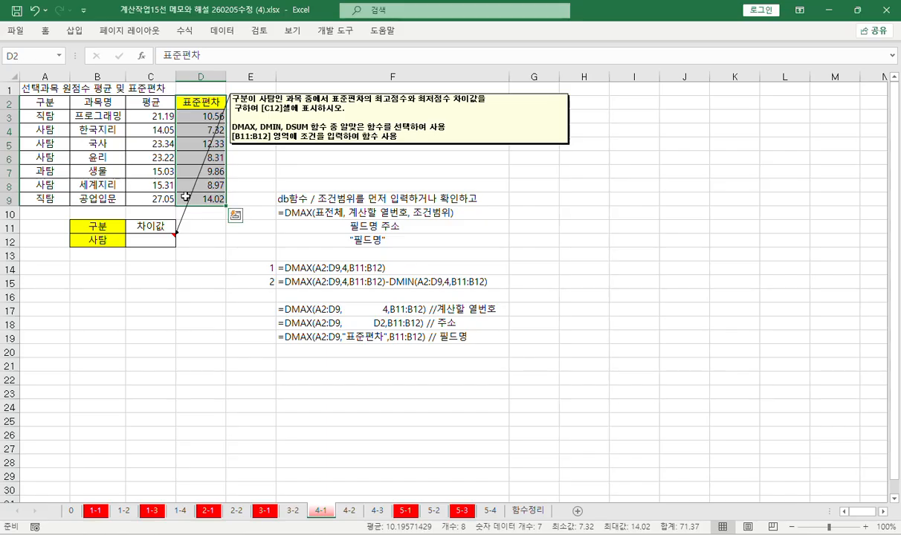
Step: Start a DMAX formula in C12 and open its function arguments dialog
{"action": "left_click", "coordinate": [165, 239]}
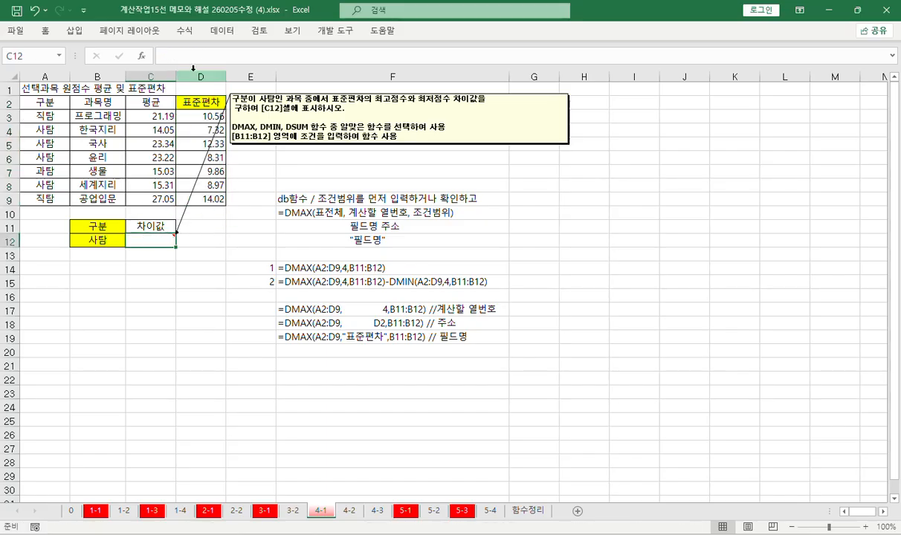
{"action": "left_click", "coordinate": [210, 54]}
{"action": "type", "text": "=으"}
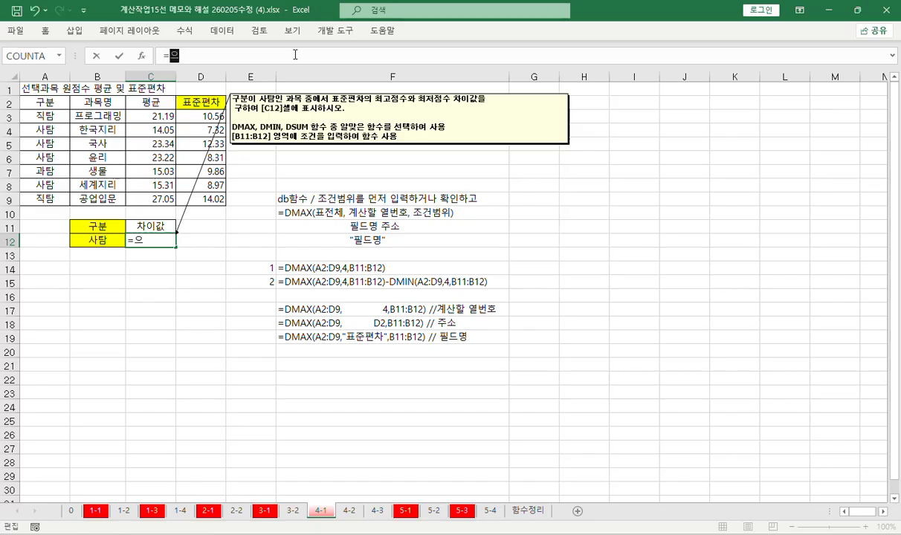
{"action": "key", "text": "BackSpace"}
{"action": "type", "text": "dm"}
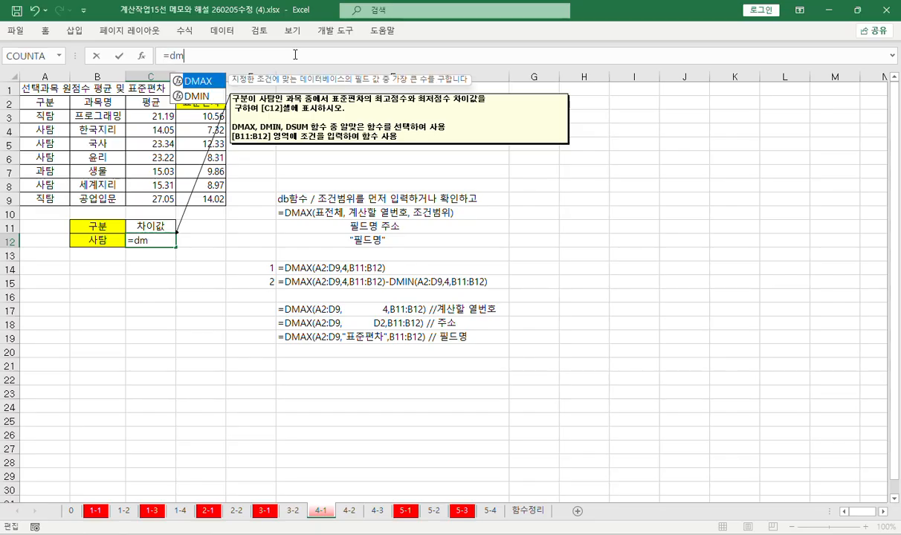
{"action": "key", "text": "Down"}
{"action": "key", "text": "Up"}
{"action": "key", "text": "Tab"}
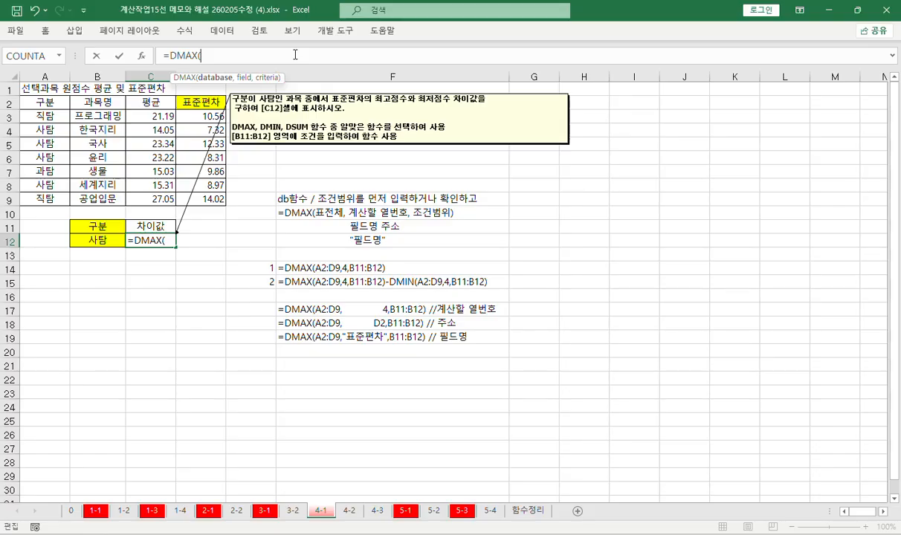
{"action": "key", "text": "ctrl+a"}
{"action": "left_click_drag", "start_coordinate": [295, 59], "coordinate": [329, 78]}
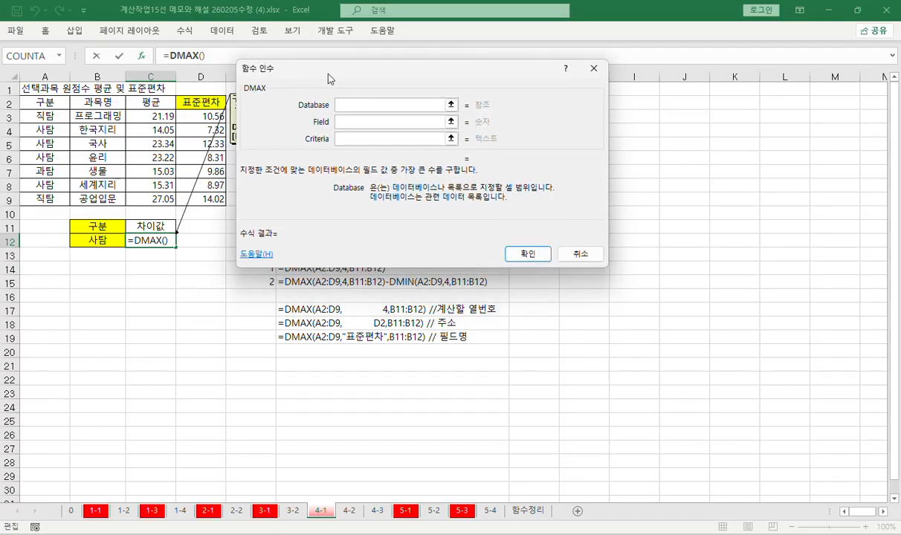
Step: Read the descriptions of DMAX's Database, Field and Criteria arguments
{"action": "left_click", "coordinate": [350, 103]}
{"action": "left_click", "coordinate": [352, 122]}
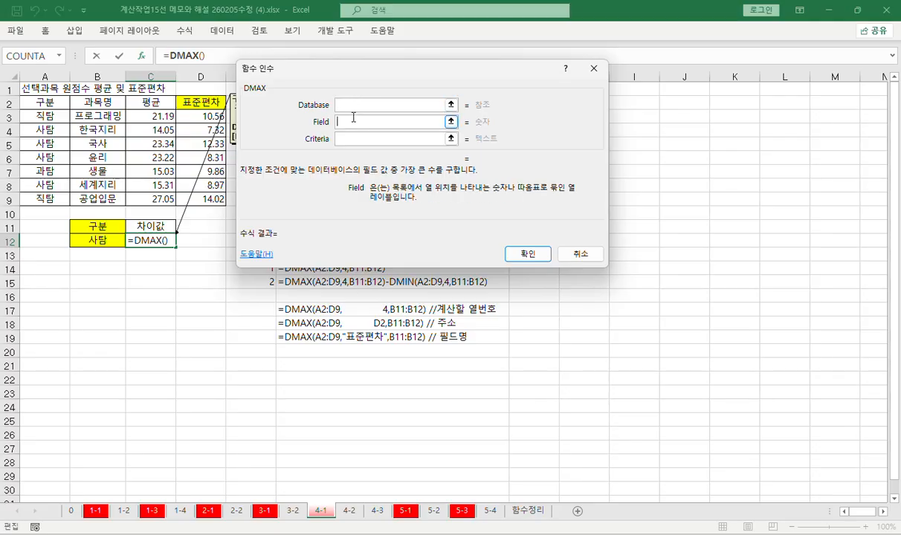
{"action": "left_click", "coordinate": [337, 137]}
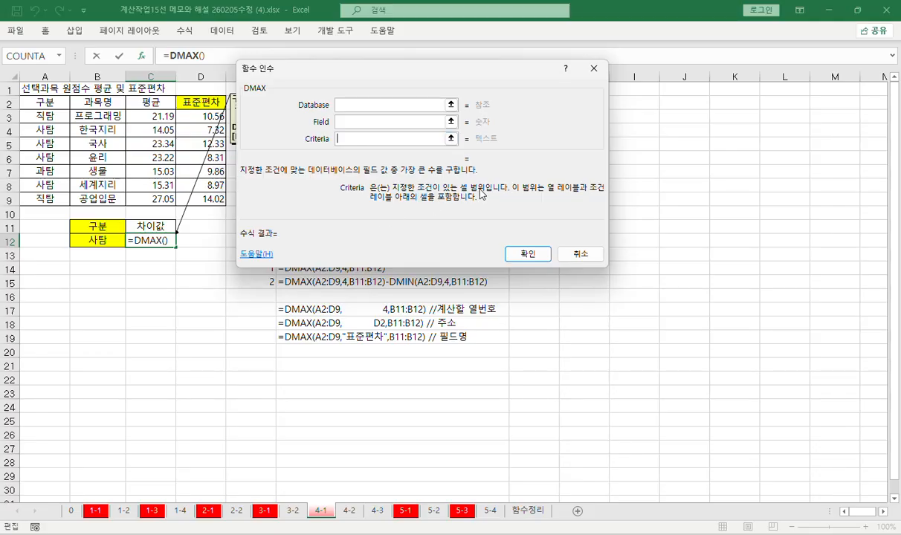
Step: Complete the DMAX function in C12 with database A2:D9, field 4 and criteria B11:B12
{"action": "left_click", "coordinate": [426, 117]}
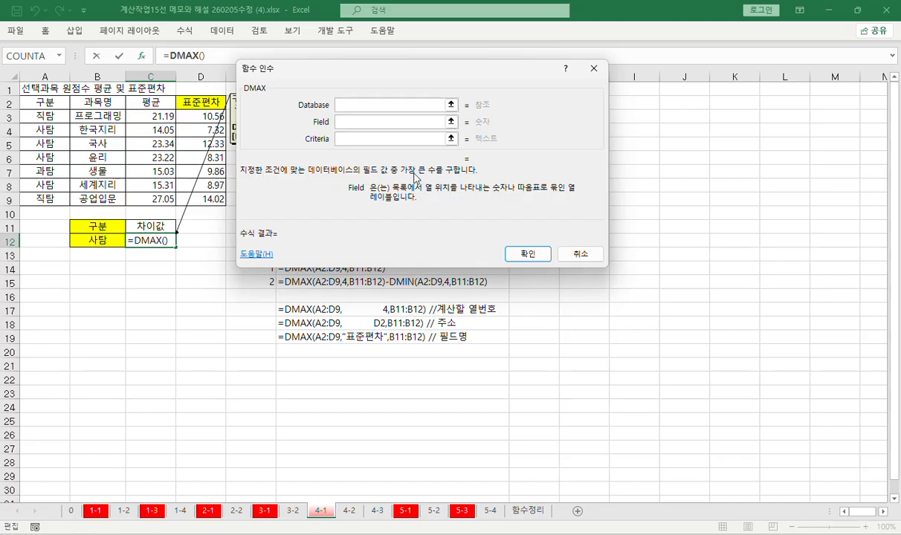
{"action": "left_click", "coordinate": [351, 105]}
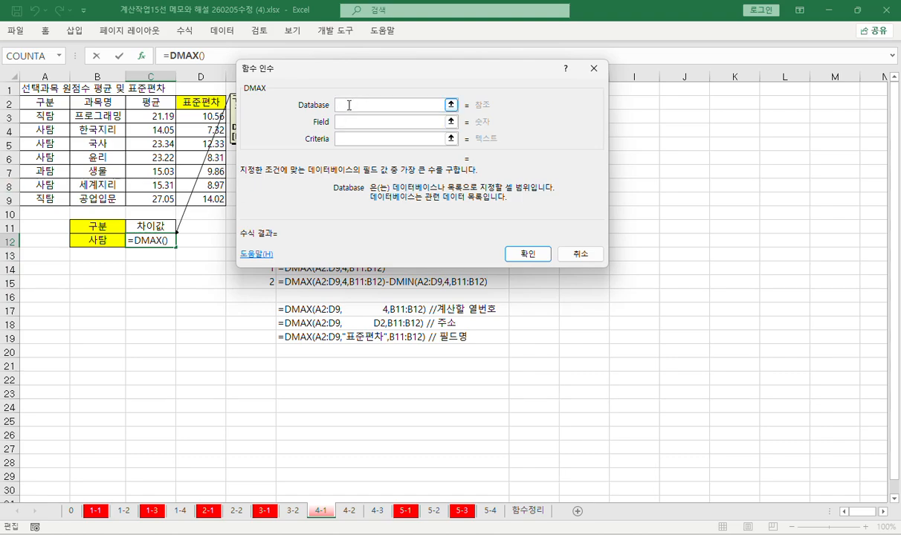
{"action": "left_click_drag", "start_coordinate": [30, 102], "coordinate": [191, 198]}
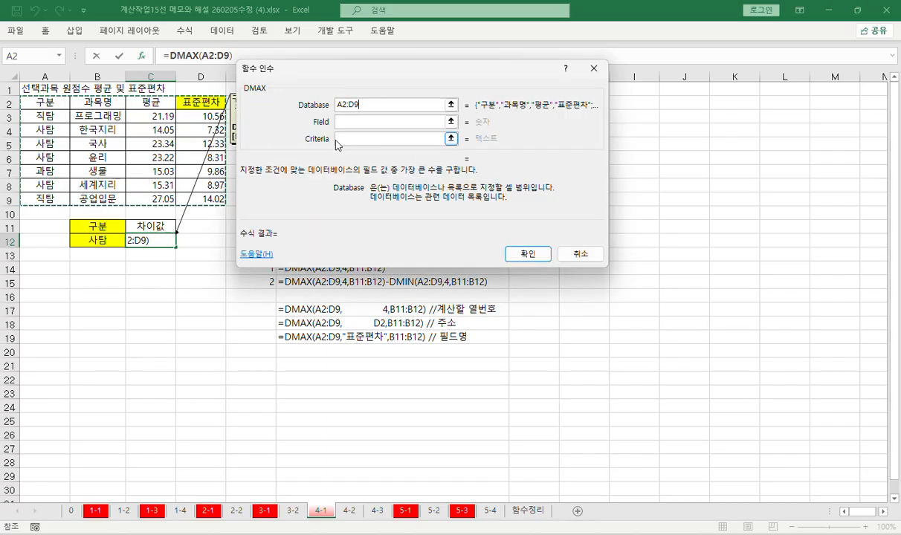
{"action": "key", "text": "Tab"}
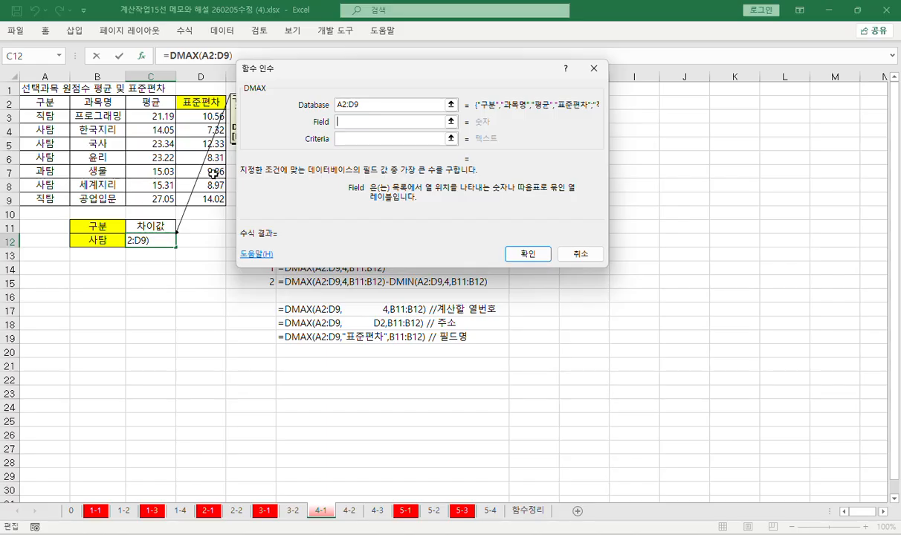
{"action": "type", "text": "4"}
{"action": "left_click", "coordinate": [350, 139]}
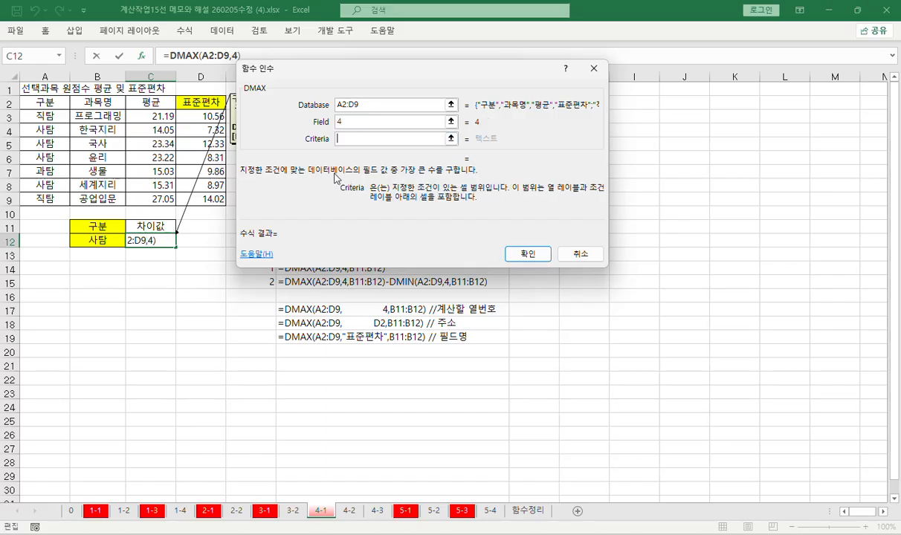
{"action": "left_click_drag", "start_coordinate": [105, 226], "coordinate": [107, 241]}
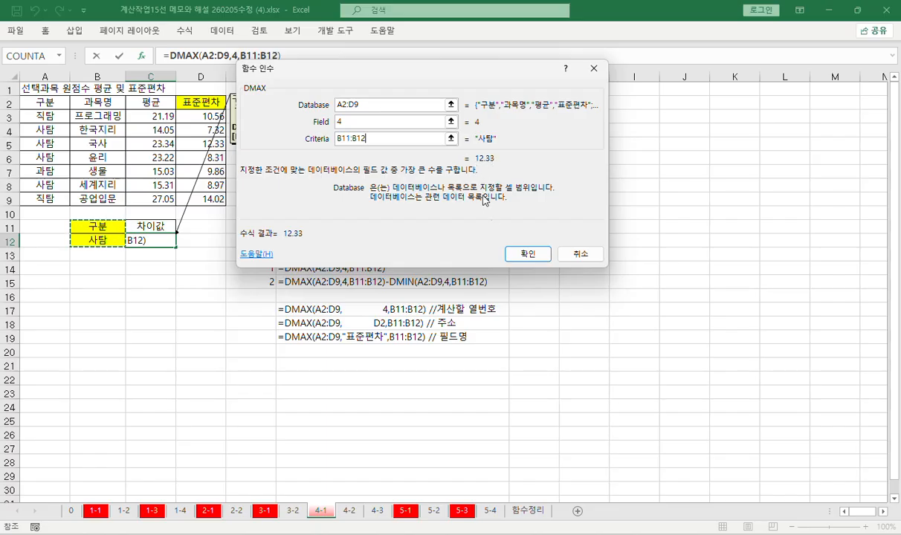
{"action": "left_click", "coordinate": [527, 254]}
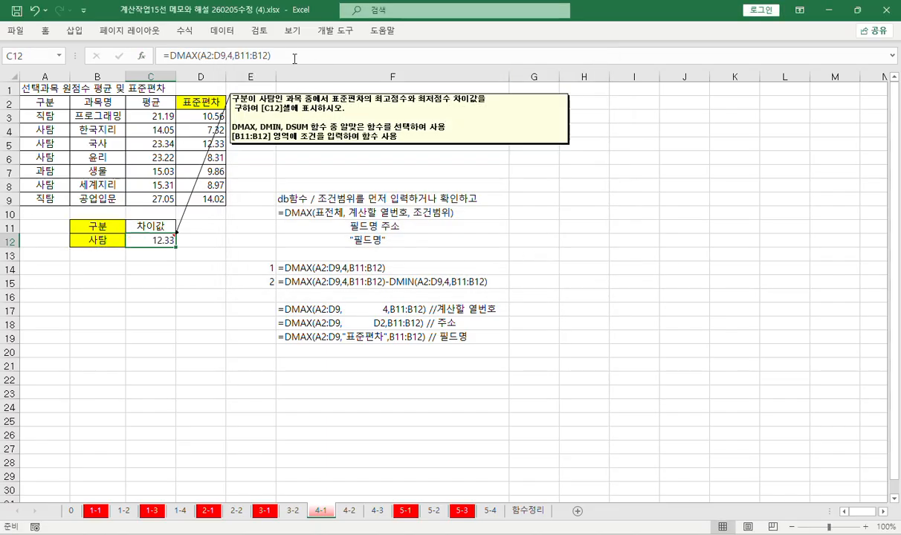
Step: Extend the C12 formula by subtracting a DMIN function and open DMIN's function arguments dialog
{"action": "left_click", "coordinate": [293, 55]}
{"action": "type", "text": "-dmi"}
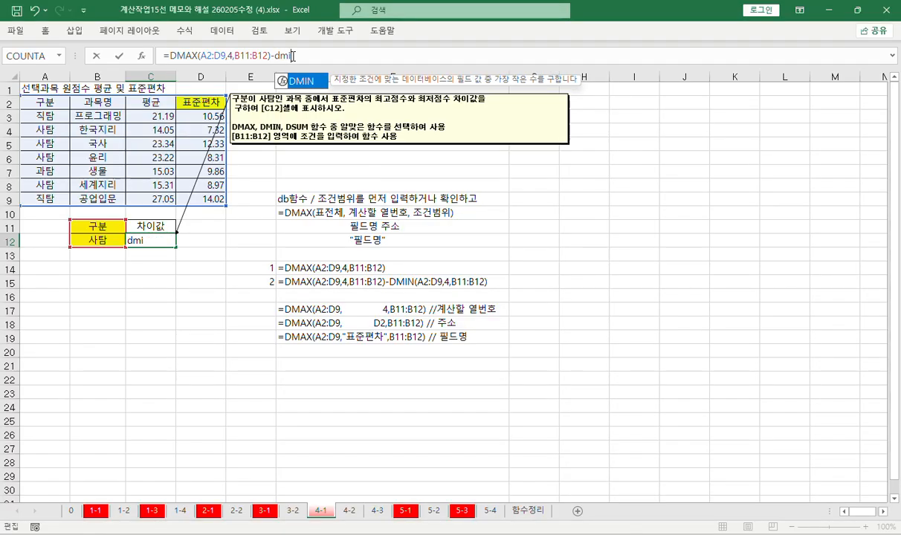
{"action": "key", "text": "Tab"}
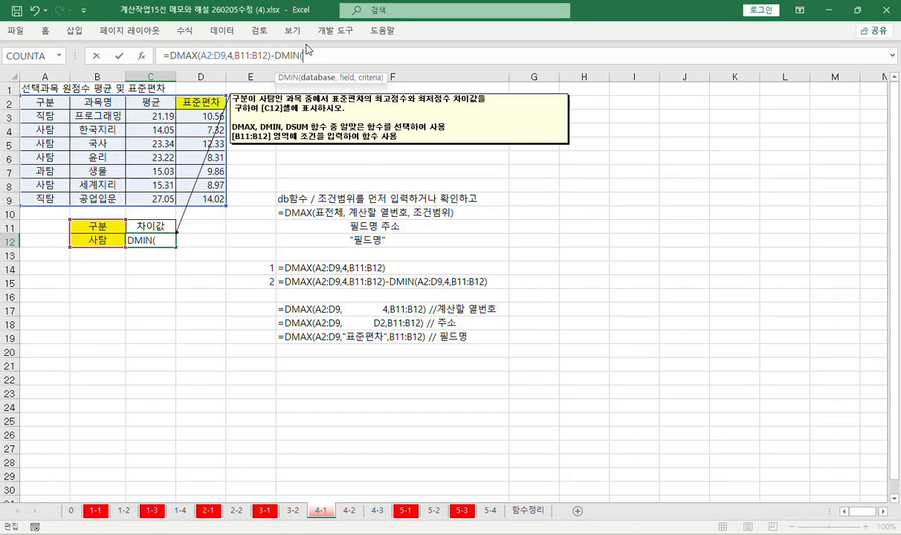
{"action": "key", "text": "ctrl+a"}
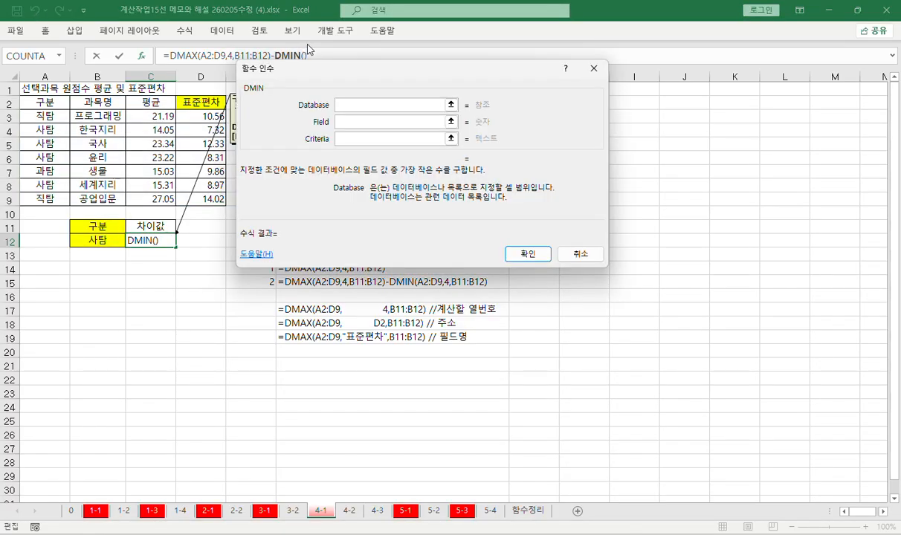
{"action": "left_click_drag", "start_coordinate": [287, 71], "coordinate": [292, 83]}
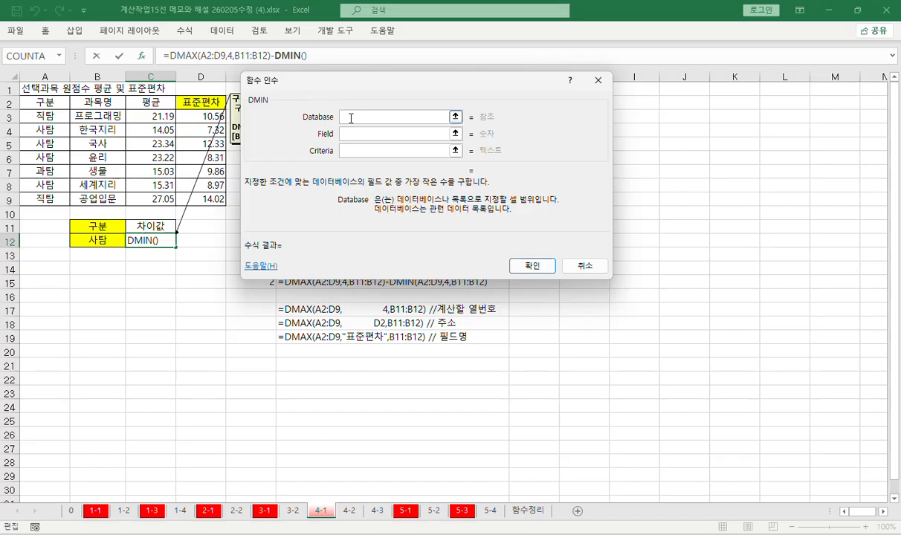
Step: Complete the DMIN function with database A2:D9, field 4 and criteria B11:B12
{"action": "left_click", "coordinate": [350, 150]}
{"action": "left_click", "coordinate": [344, 117]}
{"action": "left_click_drag", "start_coordinate": [26, 100], "coordinate": [198, 196]}
{"action": "key", "text": "Tab"}
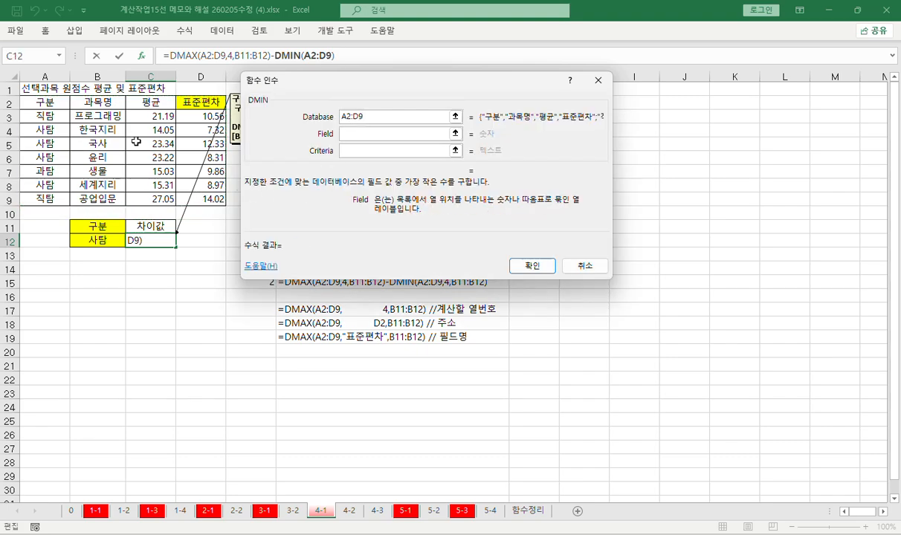
{"action": "type", "text": "4"}
{"action": "key", "text": "Tab"}
{"action": "left_click", "coordinate": [98, 229]}
{"action": "left_click_drag", "start_coordinate": [99, 229], "coordinate": [99, 241]}
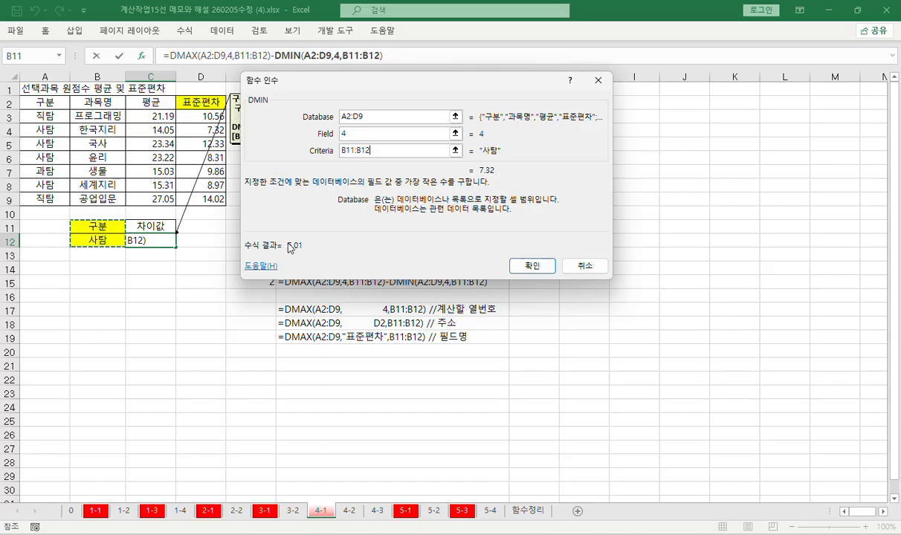
{"action": "left_click", "coordinate": [529, 266]}
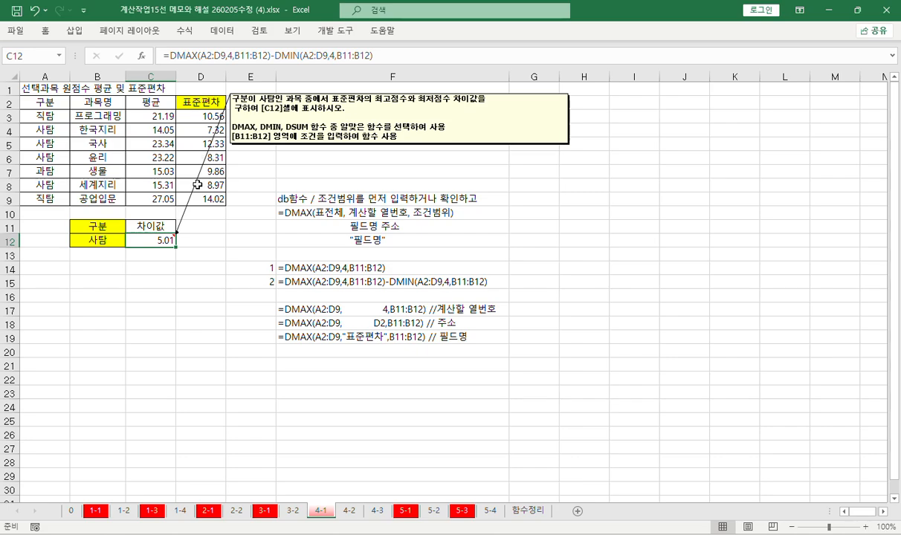
Step: Review the 표준편차 column and the notes in F10:F12 on using a header address or quoted field name, then return to C12
{"action": "left_click", "coordinate": [196, 100]}
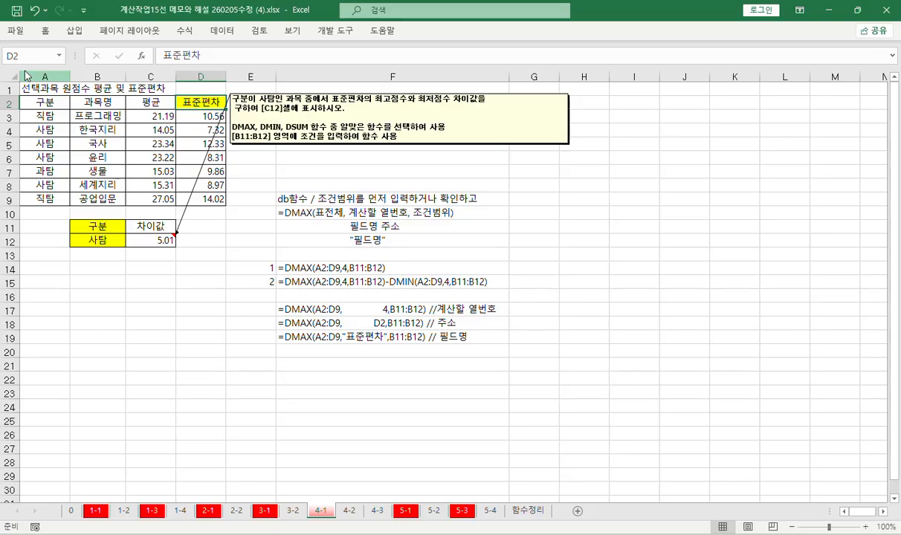
{"action": "left_click_drag", "start_coordinate": [185, 100], "coordinate": [197, 194]}
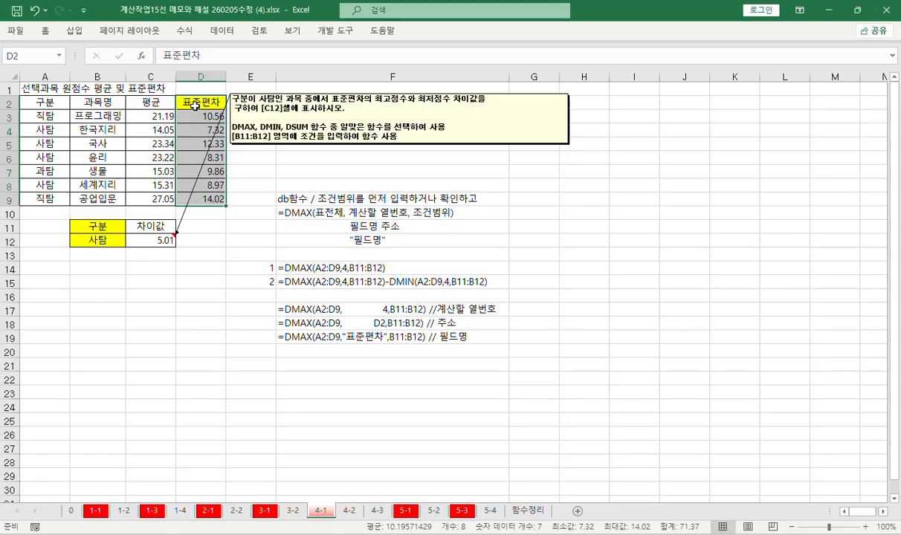
{"action": "left_click", "coordinate": [364, 210]}
{"action": "left_click", "coordinate": [384, 231]}
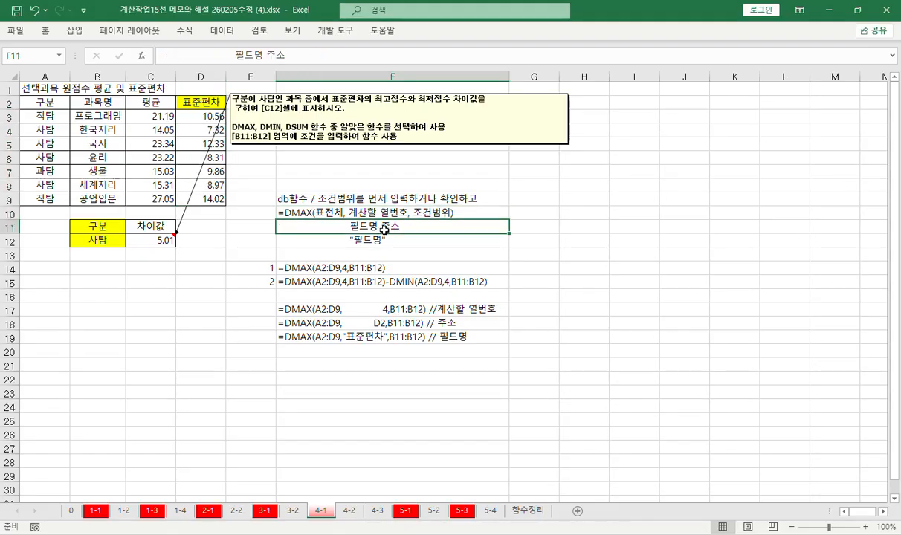
{"action": "left_click", "coordinate": [371, 243]}
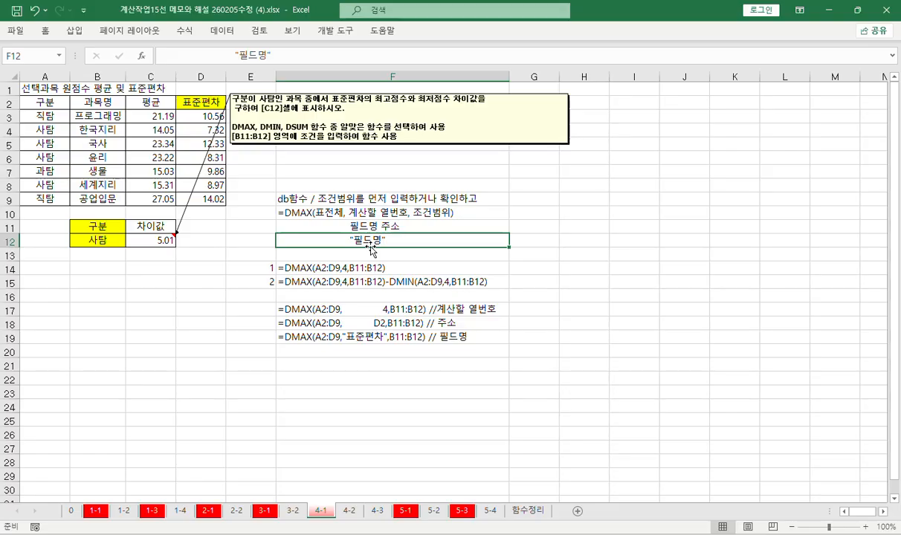
{"action": "key", "text": "Left"}
{"action": "key", "text": "Left"}
{"action": "key", "text": "Left"}
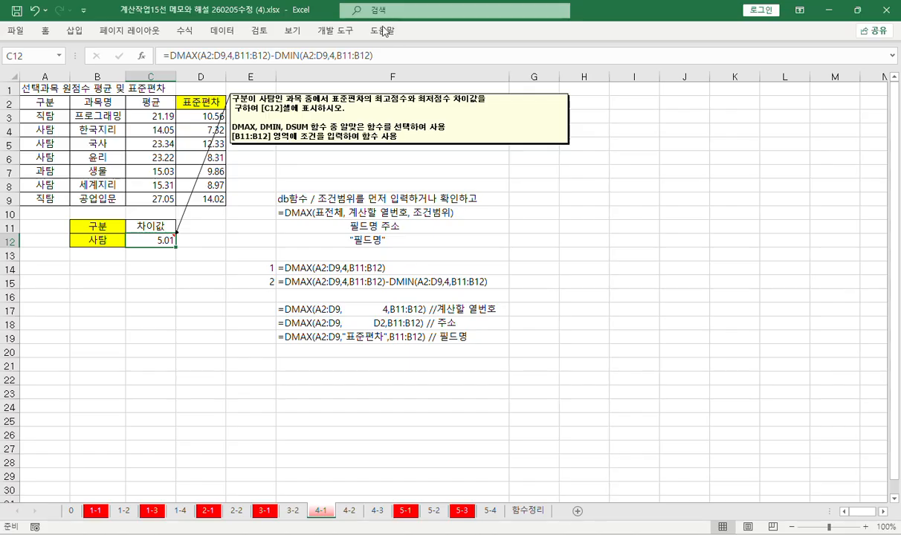
Step: Go to sheet 4-2 and examine which rows of the 구분 column contain 용상
{"action": "key", "text": "ctrl+Page_Down"}
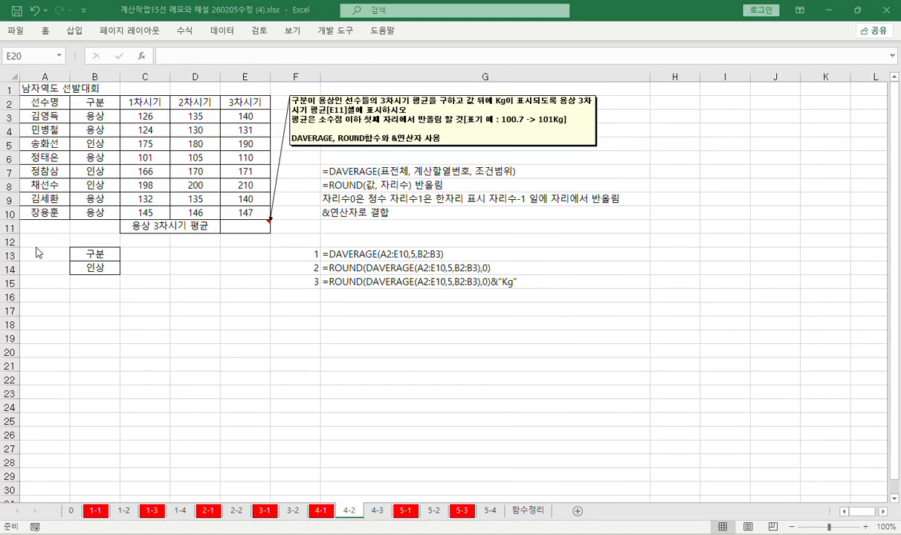
{"action": "left_click_drag", "start_coordinate": [93, 103], "coordinate": [92, 209]}
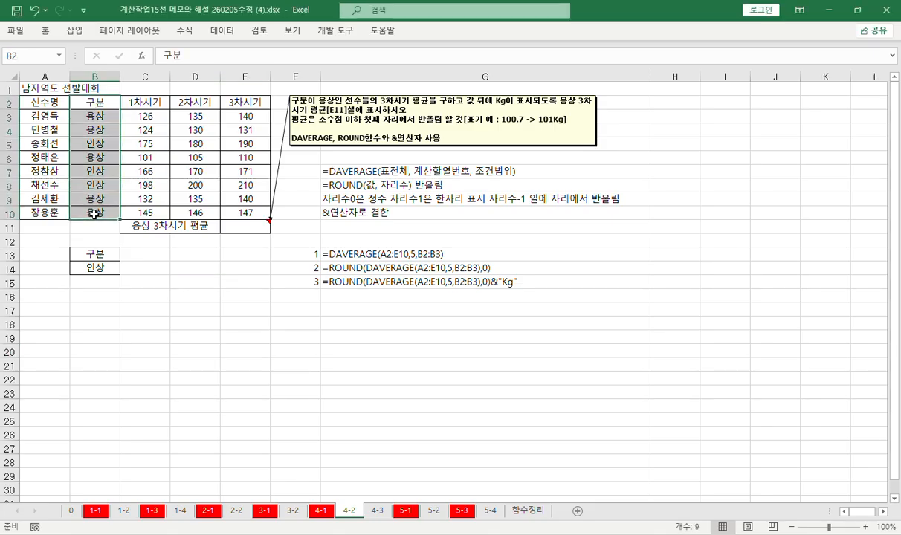
{"action": "left_click", "coordinate": [92, 118]}
{"action": "left_click", "coordinate": [95, 131]}
{"action": "left_click", "coordinate": [93, 155]}
{"action": "left_click", "coordinate": [88, 198]}
{"action": "left_click", "coordinate": [93, 212]}
Step: Shade the 3차시기 header in E2 yellow
{"action": "left_click", "coordinate": [238, 99]}
{"action": "right_click", "coordinate": [246, 104]}
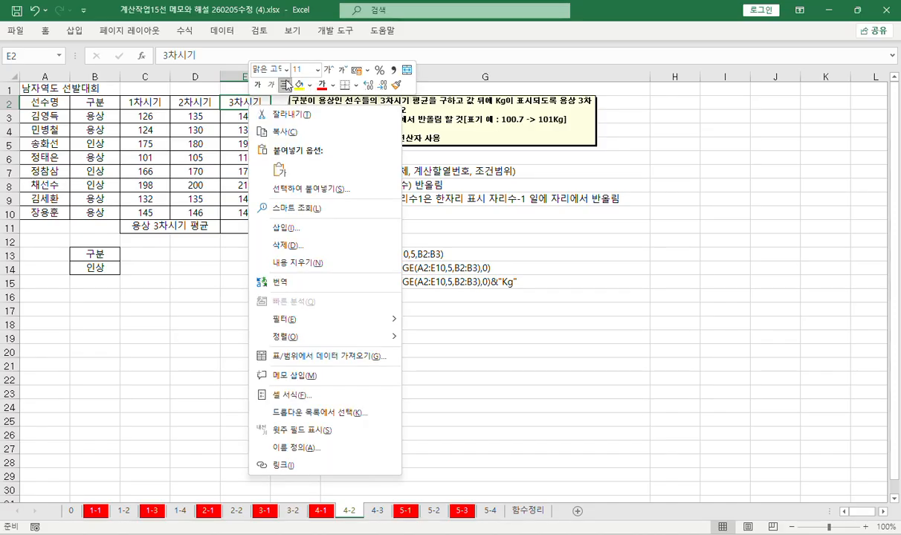
{"action": "left_click", "coordinate": [299, 85]}
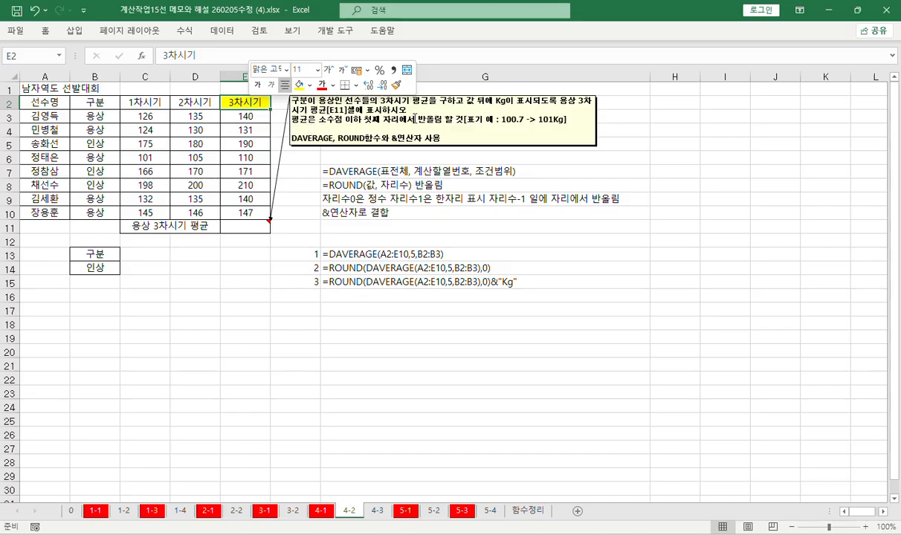
Step: Read the rounding requirement in the memo and the ROUND note in G8, and check the 구분 block in B13:B14
{"action": "left_click", "coordinate": [455, 118]}
{"action": "left_click", "coordinate": [344, 185]}
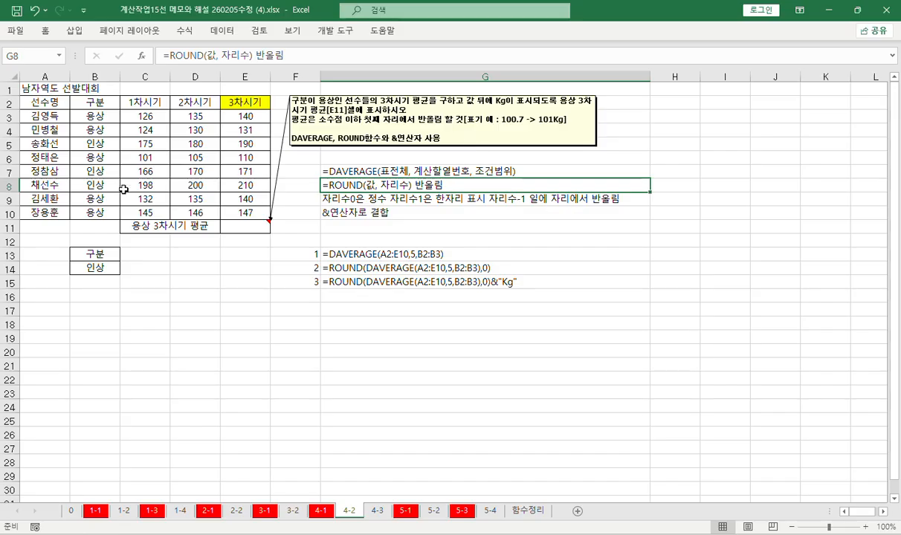
{"action": "left_click_drag", "start_coordinate": [93, 253], "coordinate": [94, 268]}
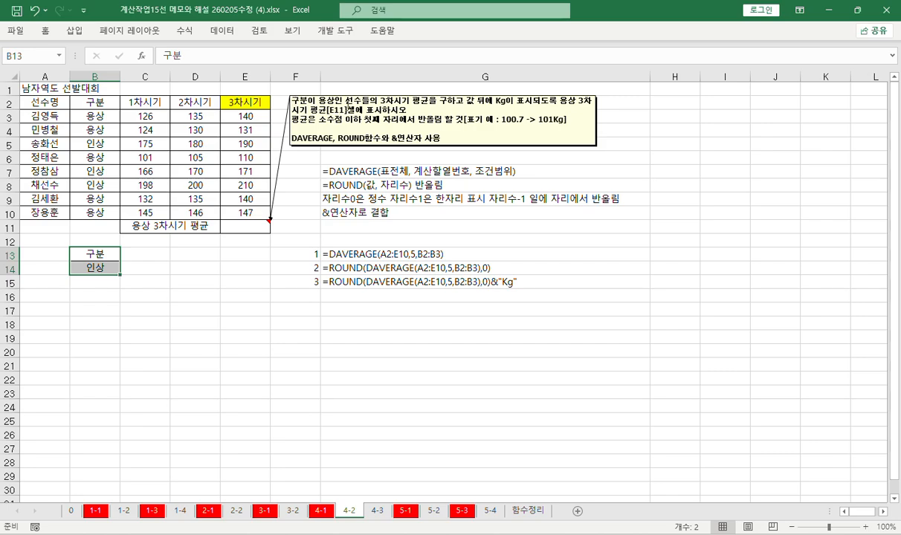
Step: Shade the criteria range B2:B3, holding 구분 and 용상, yellow
{"action": "left_click_drag", "start_coordinate": [95, 102], "coordinate": [94, 116]}
{"action": "right_click", "coordinate": [110, 113]}
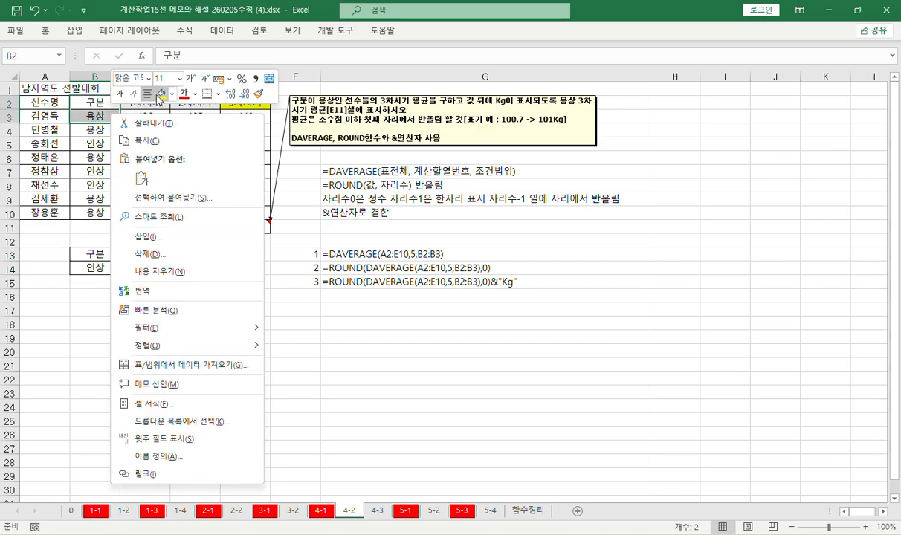
{"action": "left_click", "coordinate": [158, 95]}
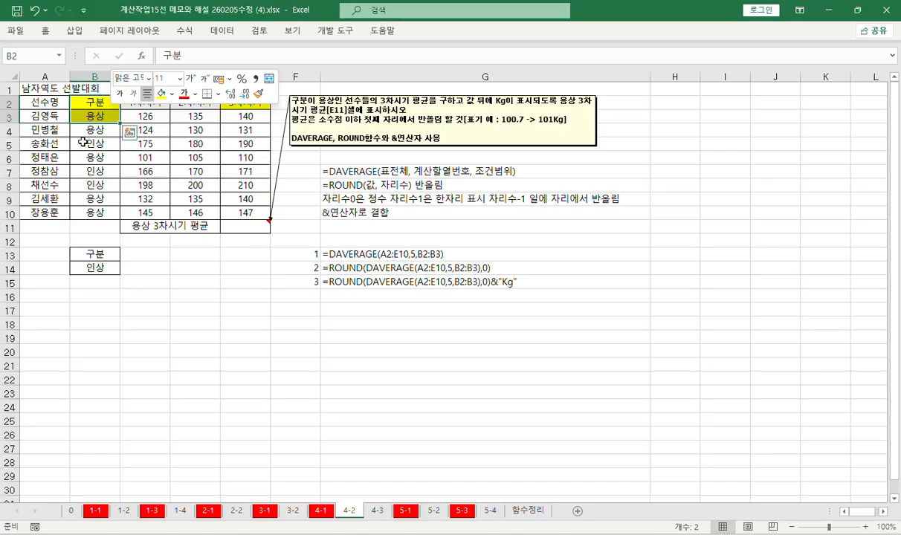
Step: Compare the 인상 entry in B5 and the separate criteria block B13:B14 with the adjacent 구분 and 용상 cells B2:B3
{"action": "left_click", "coordinate": [97, 143]}
{"action": "left_click", "coordinate": [90, 102]}
{"action": "left_click", "coordinate": [87, 141]}
{"action": "left_click", "coordinate": [84, 97]}
{"action": "left_click", "coordinate": [86, 144]}
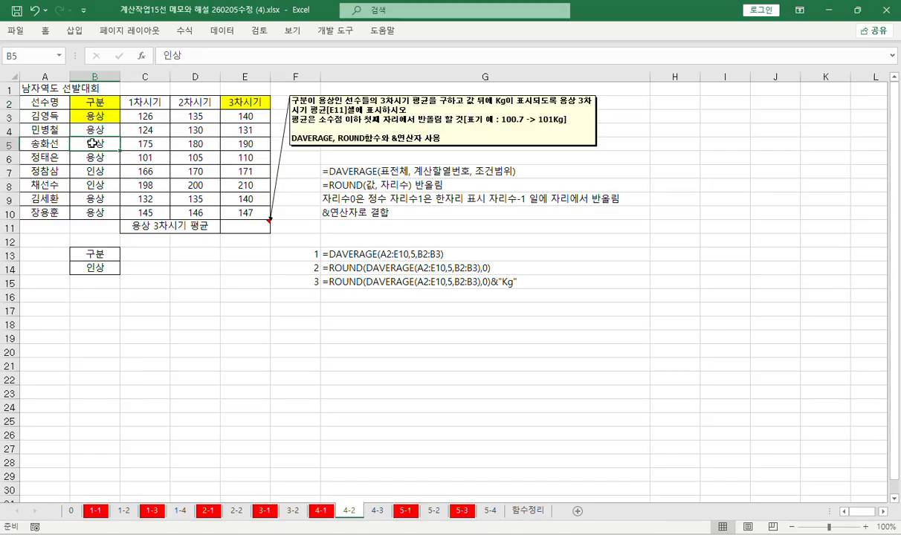
{"action": "left_click_drag", "start_coordinate": [74, 255], "coordinate": [92, 271]}
{"action": "key", "text": "ctrl+v"}
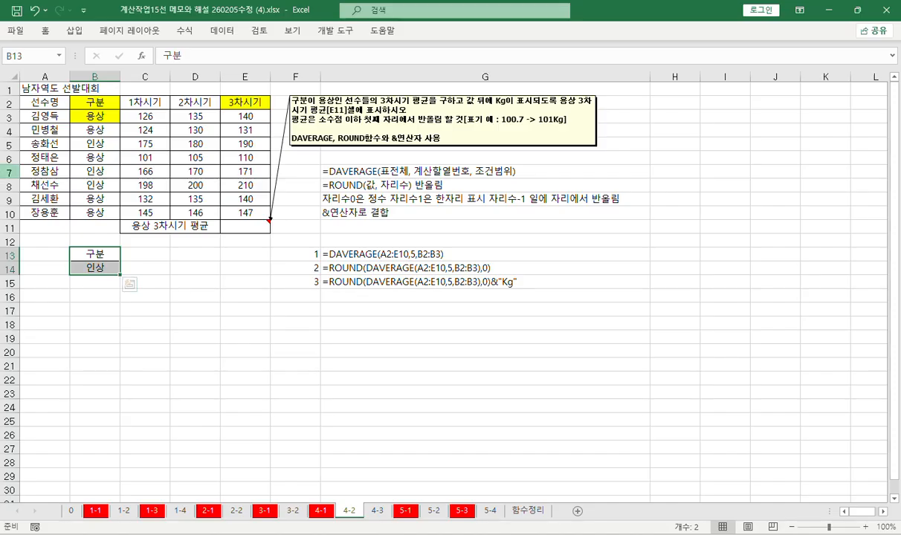
{"action": "left_click_drag", "start_coordinate": [95, 103], "coordinate": [94, 117]}
{"action": "left_click", "coordinate": [234, 104]}
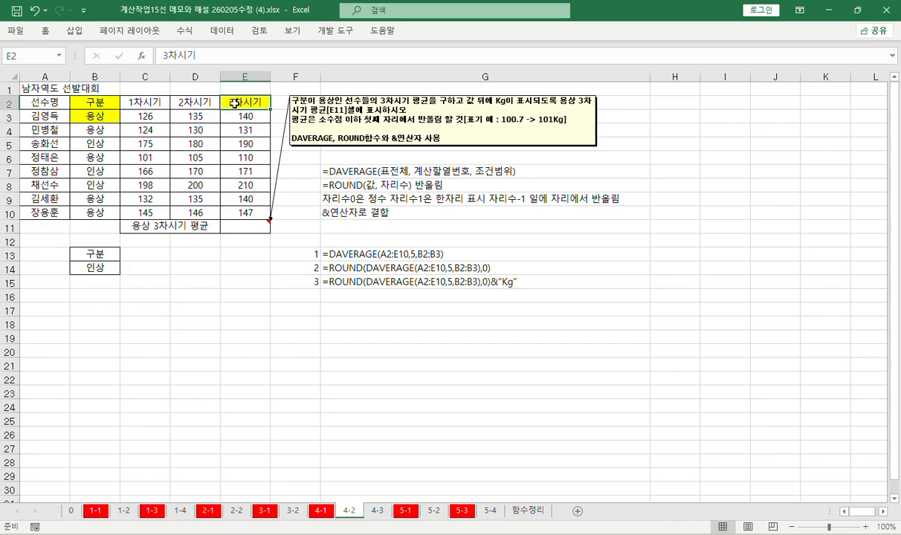
Step: Begin a DAVERAGE formula in E11 with the whole table A2:E10 as its database argument
{"action": "left_click", "coordinate": [243, 226]}
{"action": "left_click", "coordinate": [188, 56]}
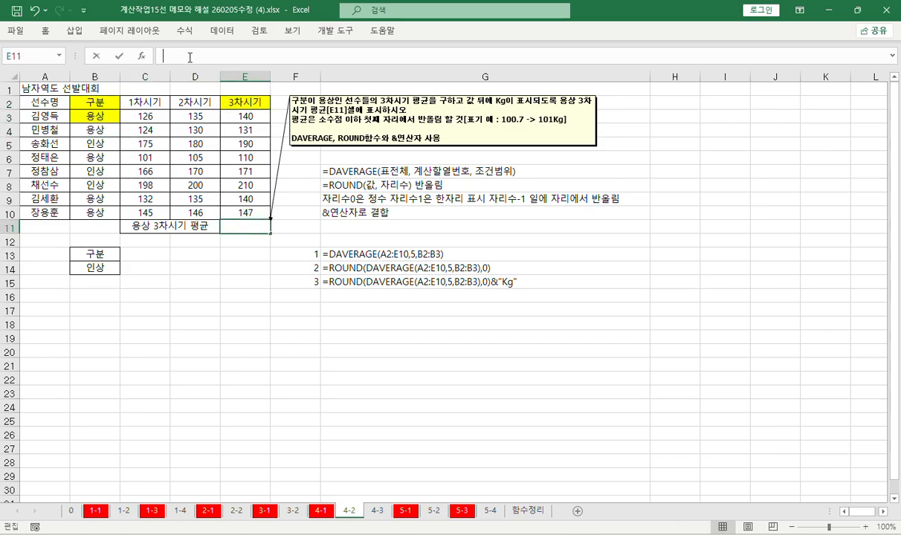
{"action": "type", "text": "=dav"}
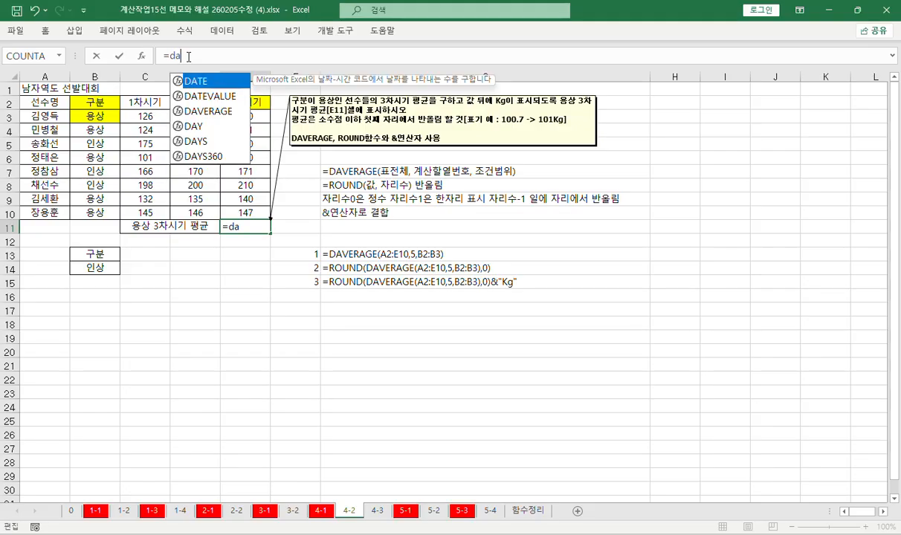
{"action": "key", "text": "Tab"}
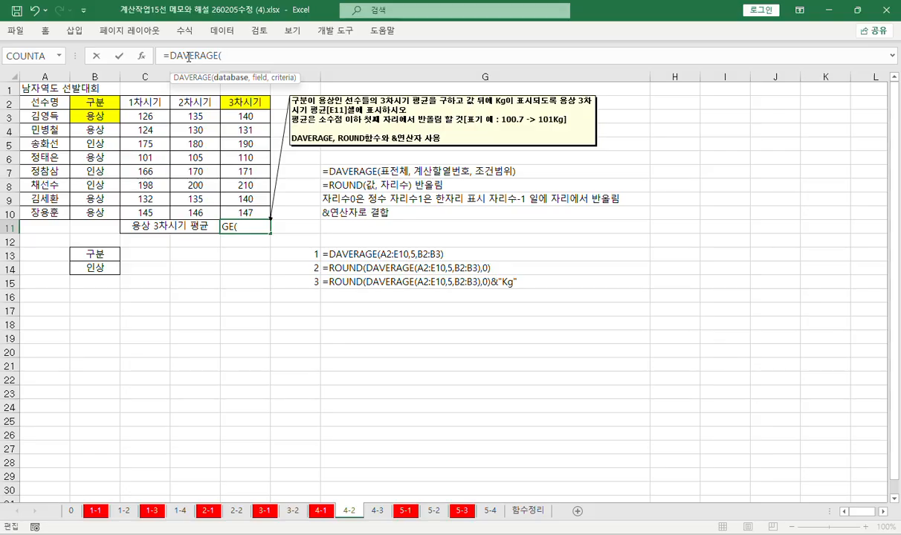
{"action": "key", "text": "ctrl+a"}
{"action": "left_click_drag", "start_coordinate": [304, 62], "coordinate": [363, 75]}
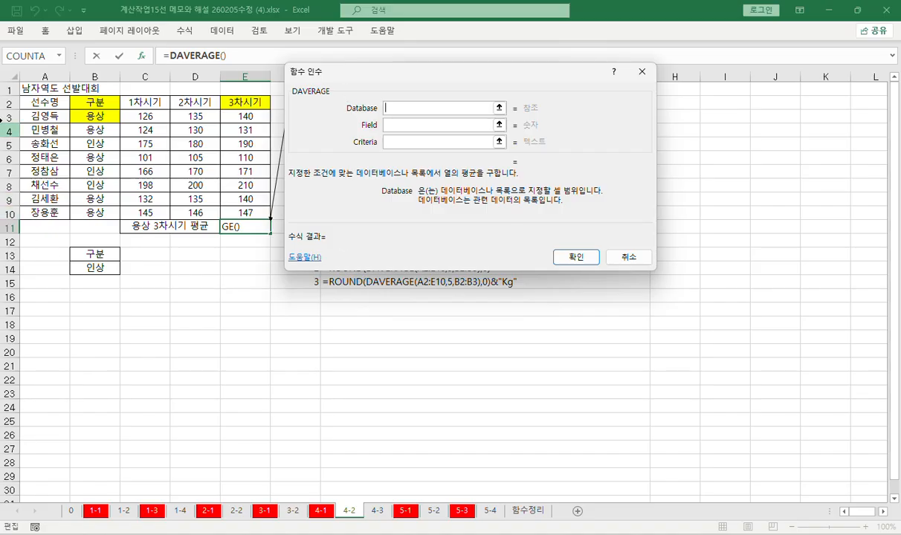
{"action": "left_click_drag", "start_coordinate": [58, 101], "coordinate": [244, 210]}
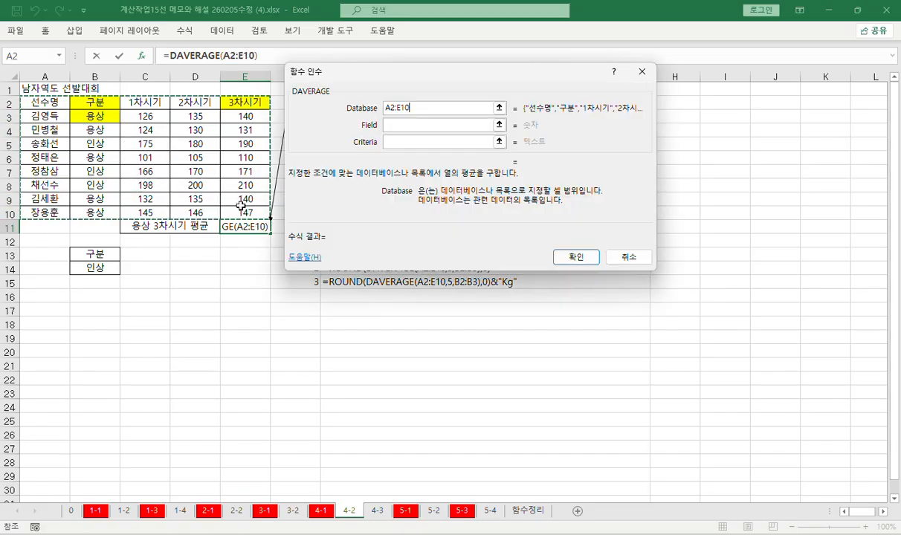
Step: Complete the DAVERAGE arguments with field 5 and criteria B2:B3, and confirm the formula in E11
{"action": "key", "text": "Tab"}
{"action": "type", "text": "5"}
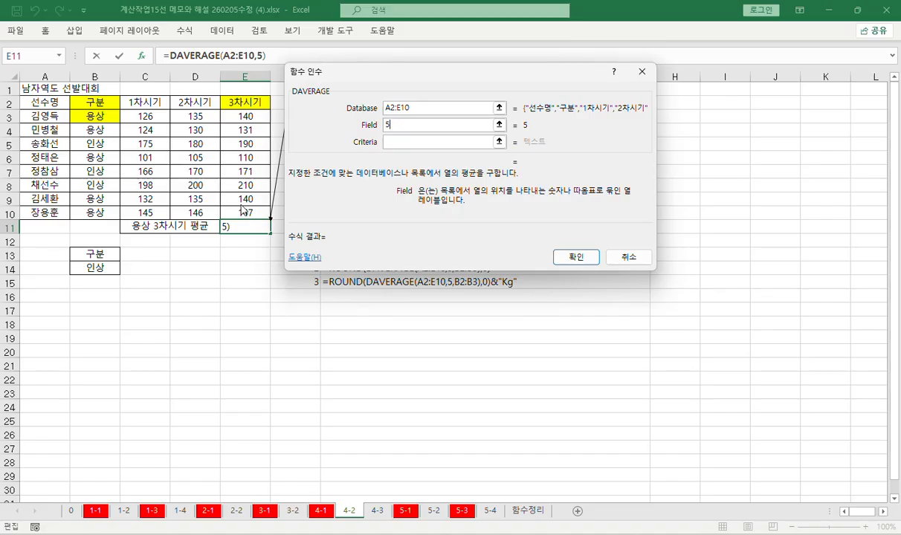
{"action": "key", "text": "Tab"}
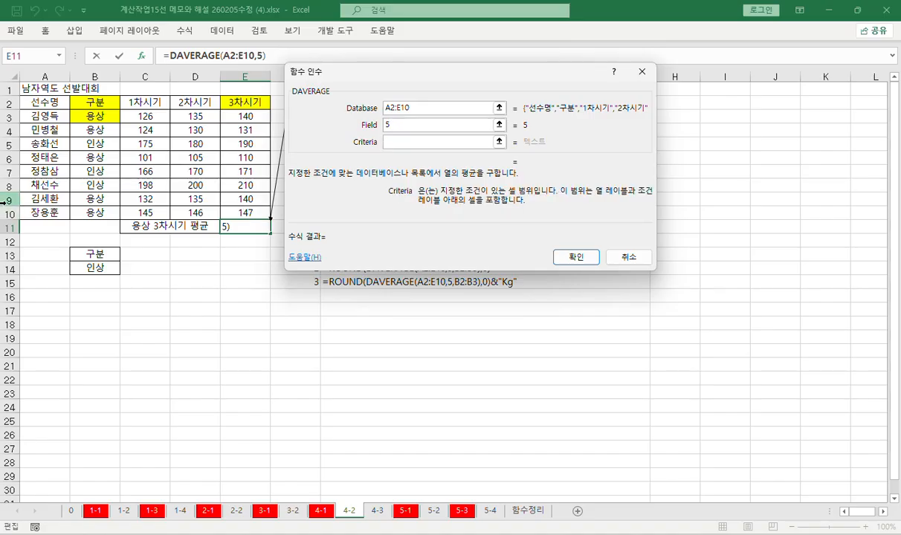
{"action": "left_click", "coordinate": [88, 106]}
{"action": "left_click_drag", "start_coordinate": [88, 106], "coordinate": [89, 118]}
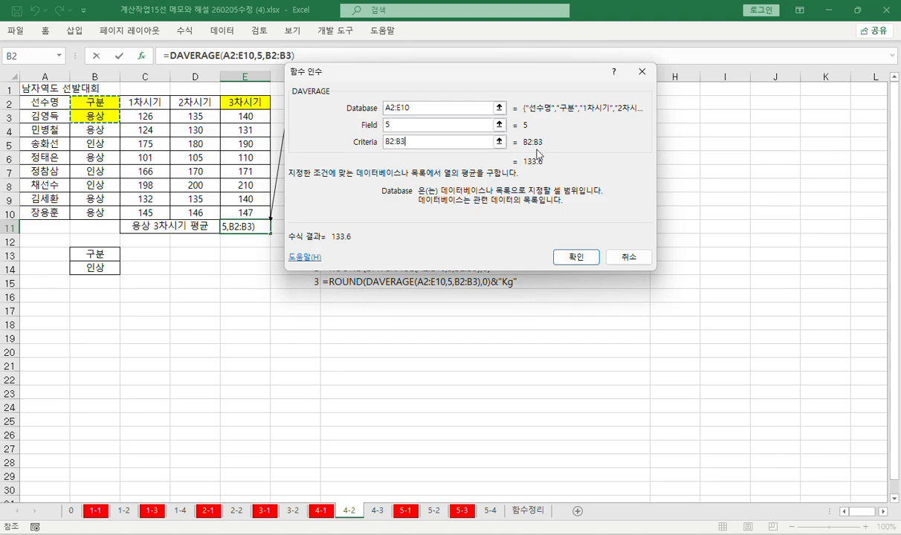
{"action": "left_click", "coordinate": [573, 255]}
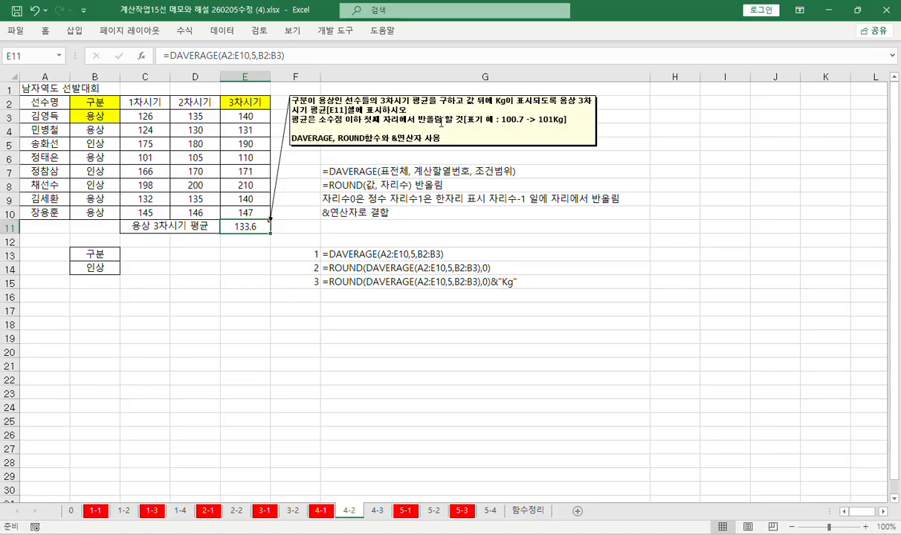
Step: Compare the descriptions of the ROUND, ROUNDDOWN and ROUNDUP suggestions in front of the DAVERAGE formula in E11
{"action": "left_click_drag", "start_coordinate": [167, 56], "coordinate": [316, 55]}
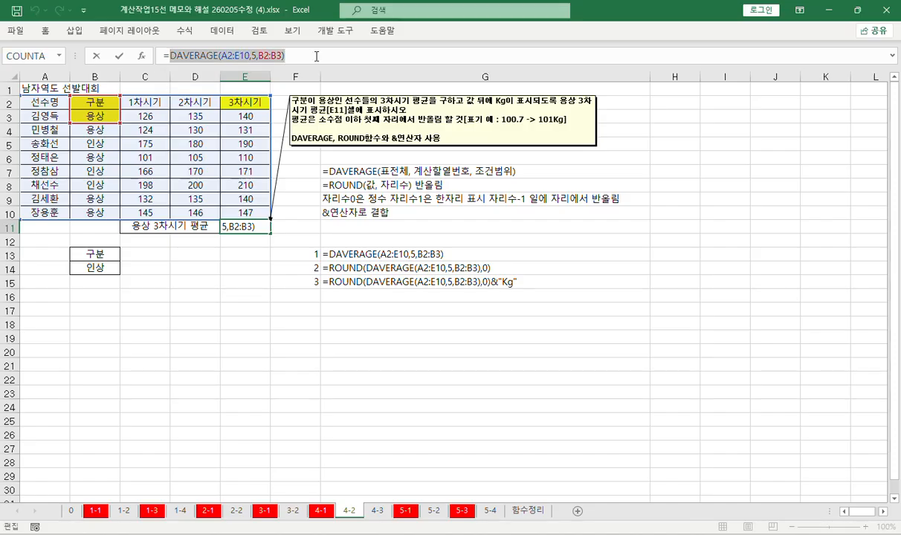
{"action": "left_click", "coordinate": [167, 56]}
{"action": "type", "text": "rou"}
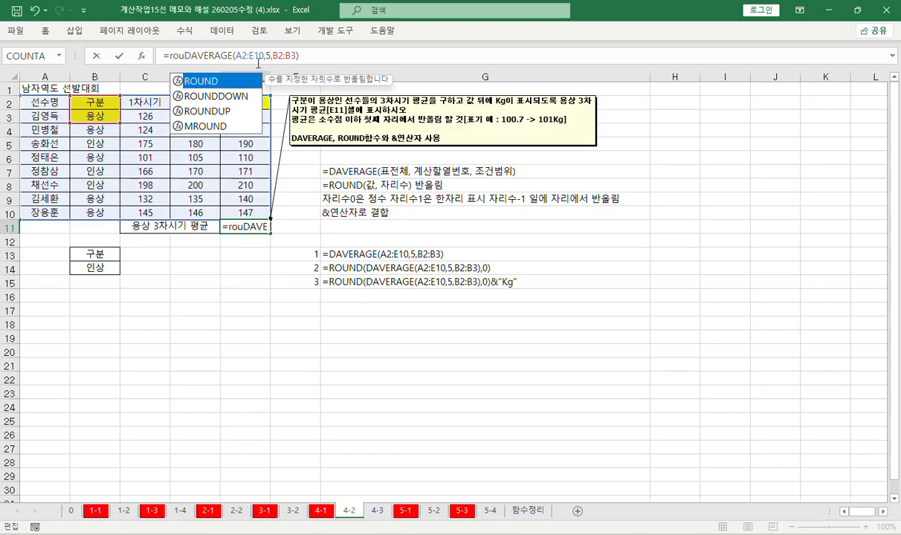
{"action": "key", "text": "Down"}
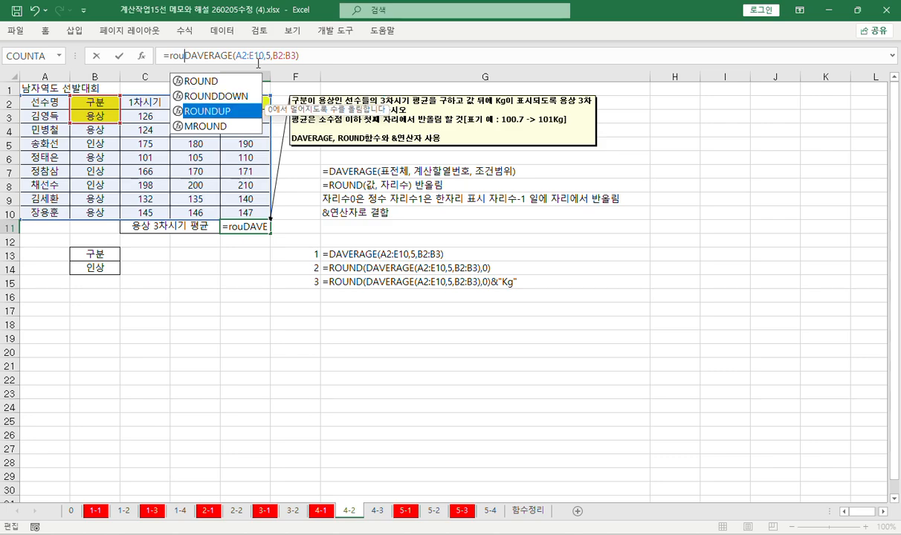
{"action": "key", "text": "Up"}
{"action": "key", "text": "Up"}
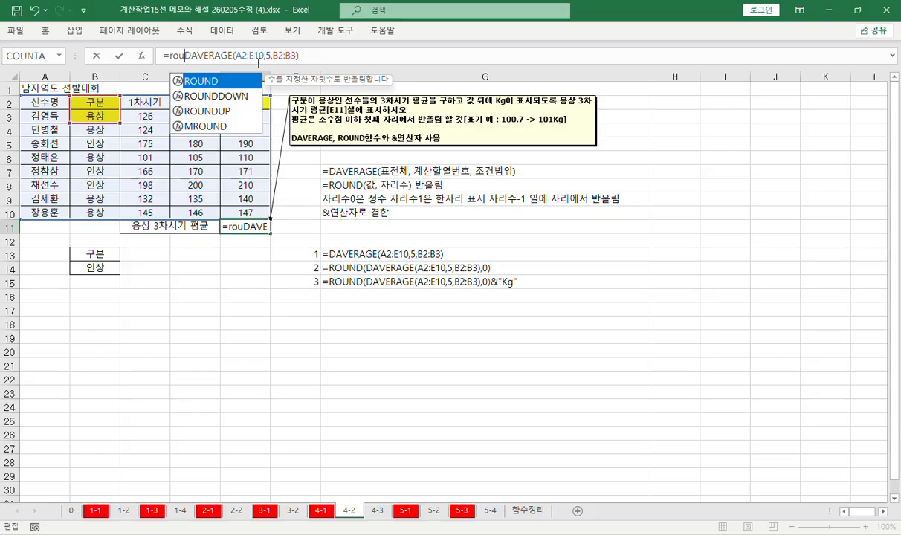
{"action": "key", "text": "Down"}
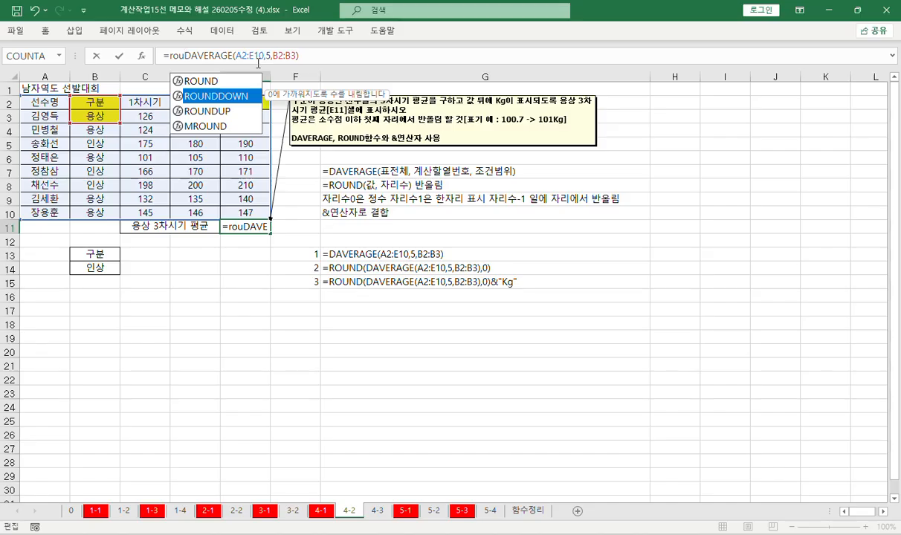
{"action": "key", "text": "Down"}
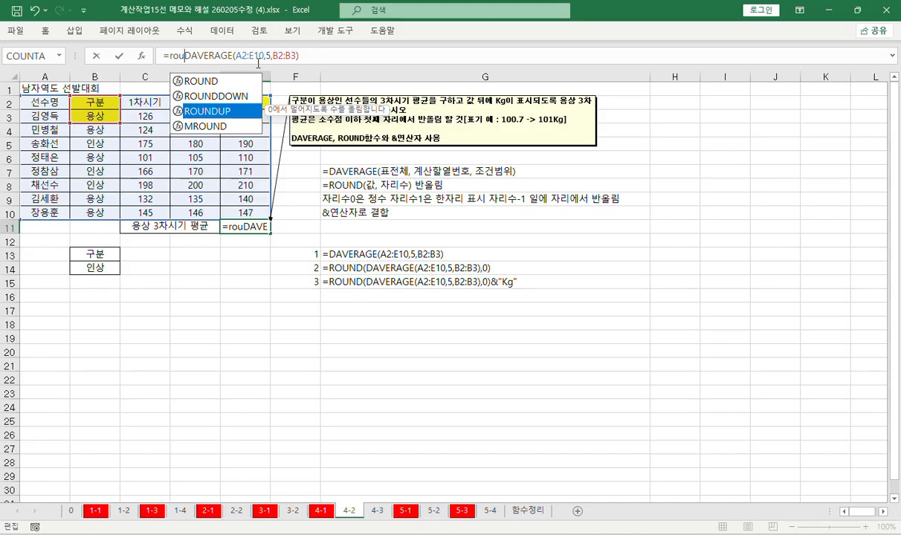
{"action": "key", "text": "Up"}
{"action": "key", "text": "Up"}
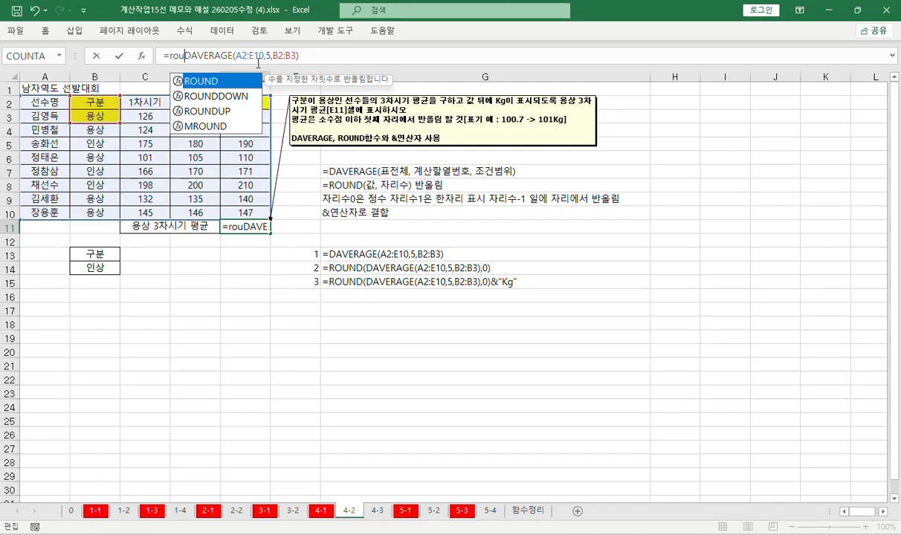
{"action": "key", "text": "Tab"}
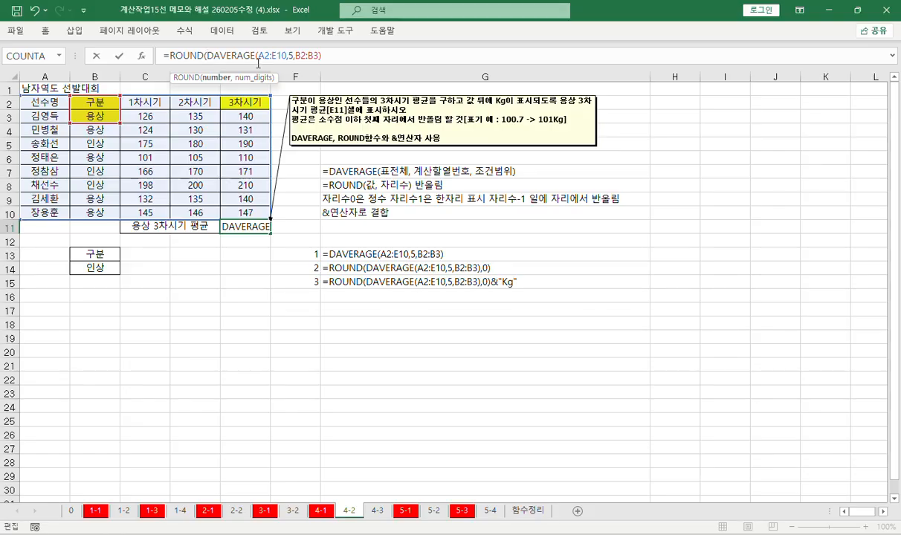
{"action": "key", "text": "shift+F3"}
{"action": "left_click_drag", "start_coordinate": [323, 69], "coordinate": [311, 76]}
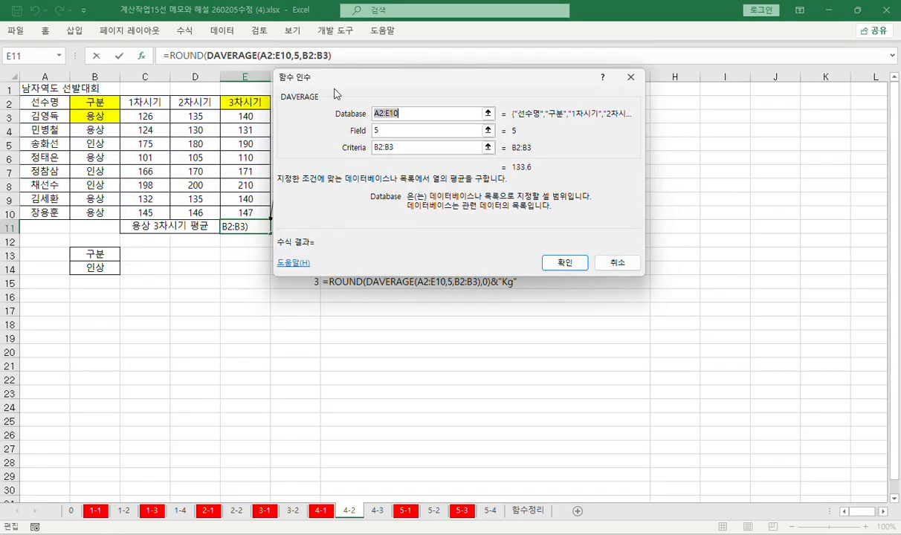
{"action": "left_click", "coordinate": [193, 56]}
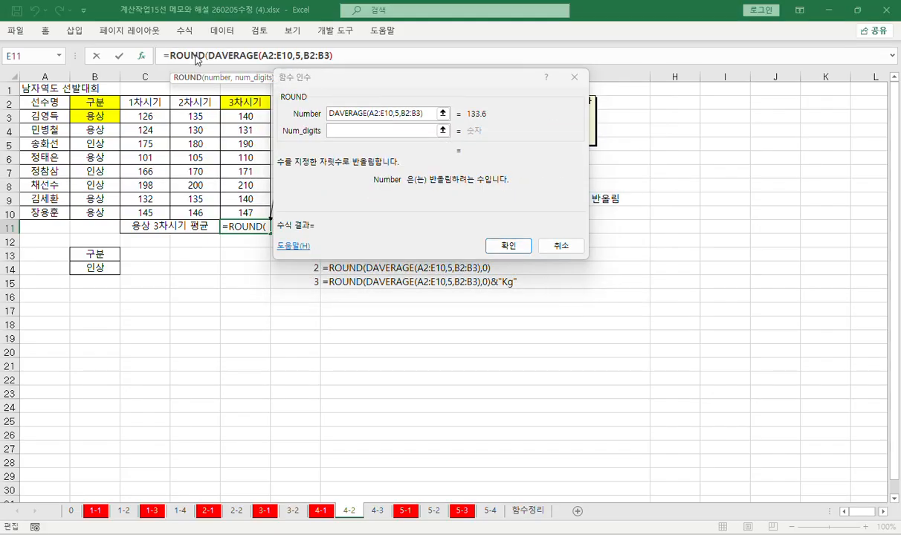
{"action": "key", "text": "Escape"}
Step: Wrap the DAVERAGE formula in E11 in ROUND, using the DAVERAGE expression as the number argument
{"action": "left_click", "coordinate": [170, 56]}
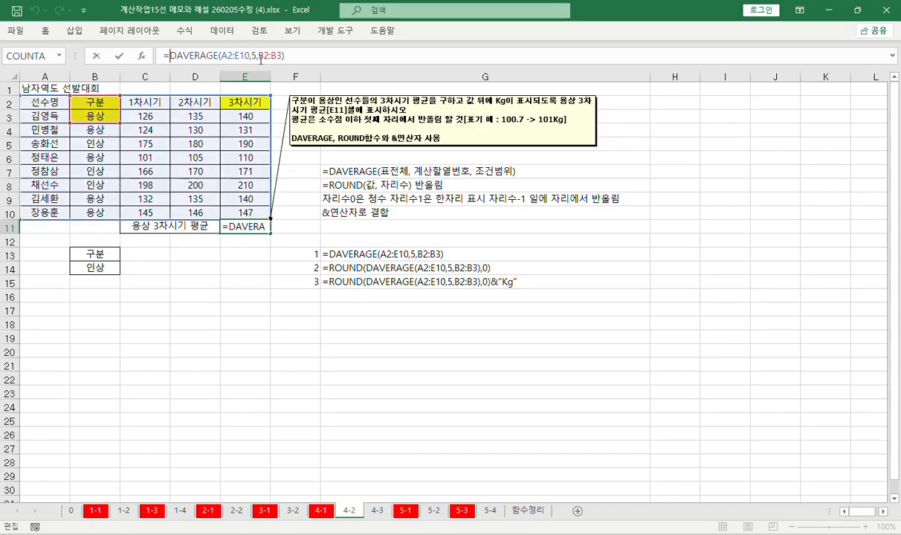
{"action": "type", "text": "rou"}
{"action": "key", "text": "Tab"}
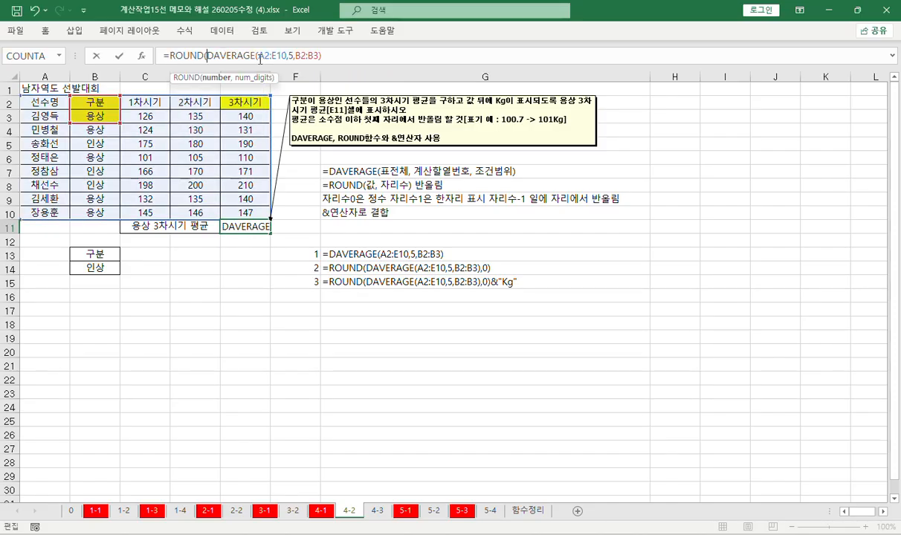
{"action": "key", "text": "Left"}
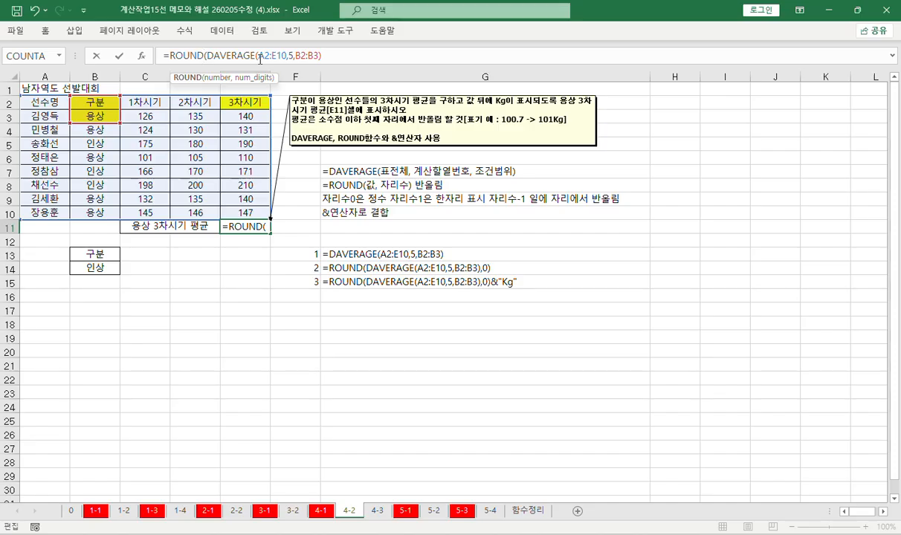
{"action": "key", "text": "ctrl+a"}
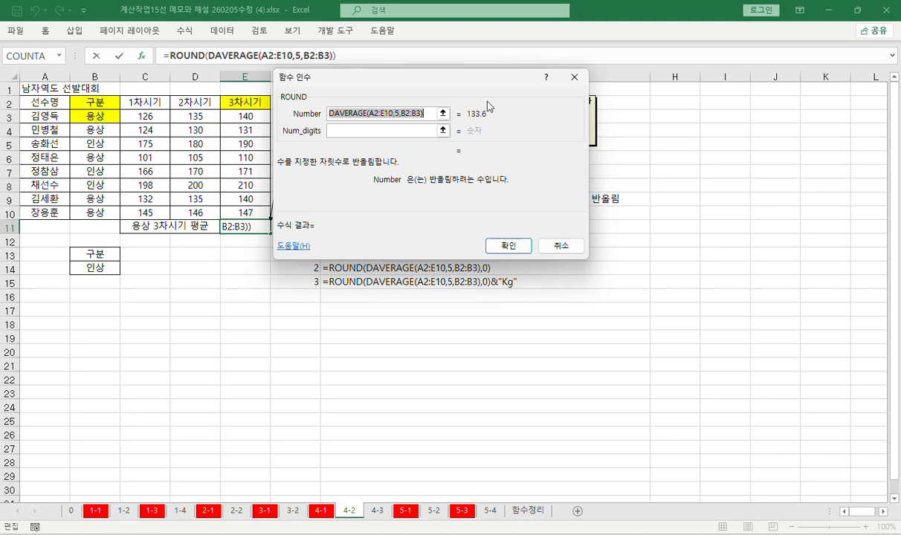
{"action": "key", "text": "Tab"}
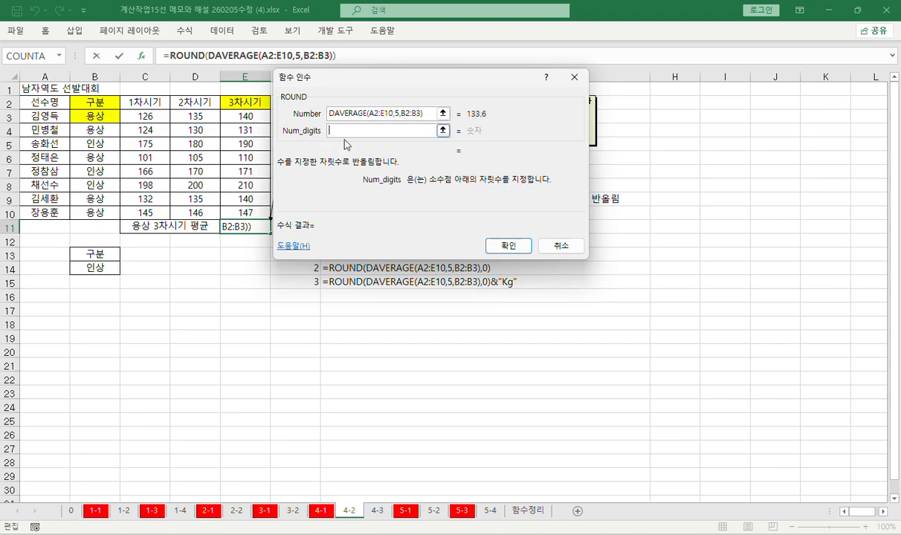
Step: Try 0, -1 and -2 as the number of digits in the ROUND arguments to compare the rounding
{"action": "type", "text": "0"}
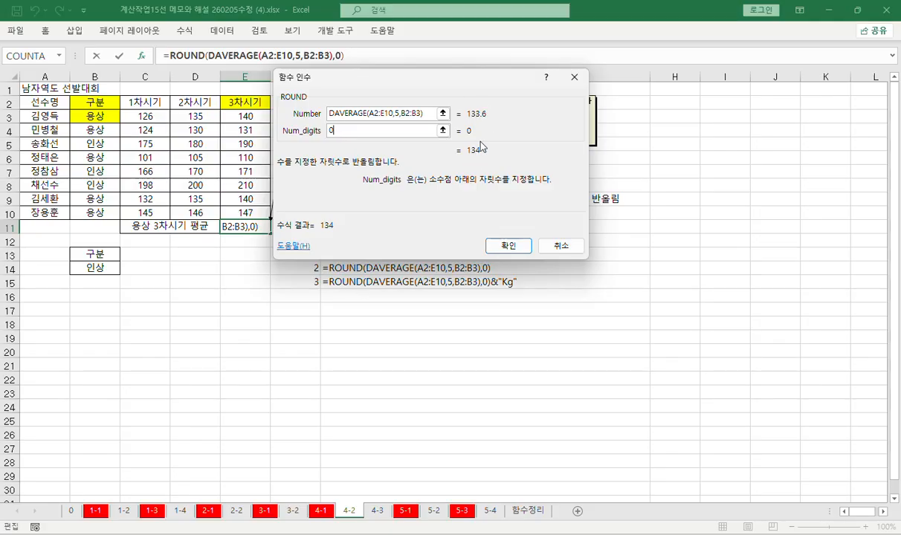
{"action": "key", "text": "BackSpace"}
{"action": "type", "text": "-1"}
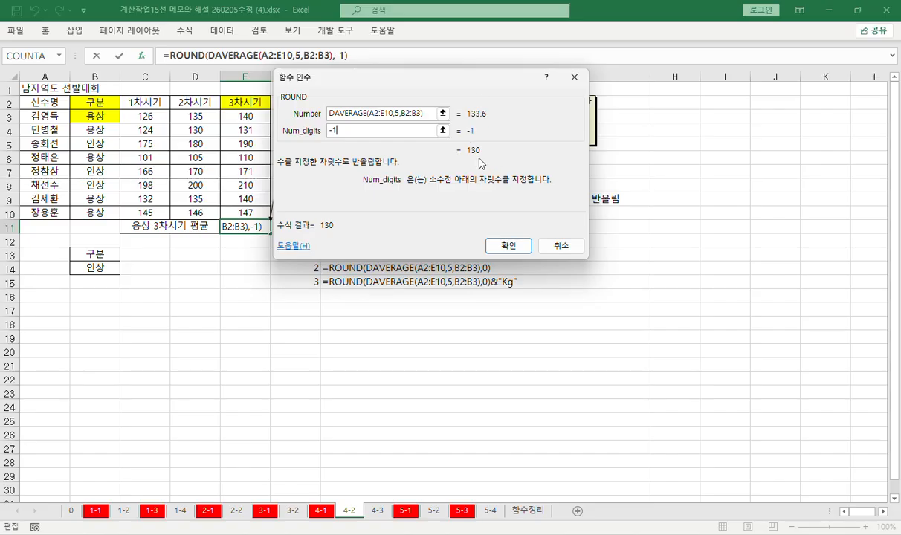
{"action": "key", "text": "BackSpace"}
{"action": "type", "text": "2"}
{"action": "key", "text": "BackSpace"}
{"action": "key", "text": "BackSpace"}
Step: Set the number of digits for ROUND to 0 and confirm the formula in E11
{"action": "type", "text": "0"}
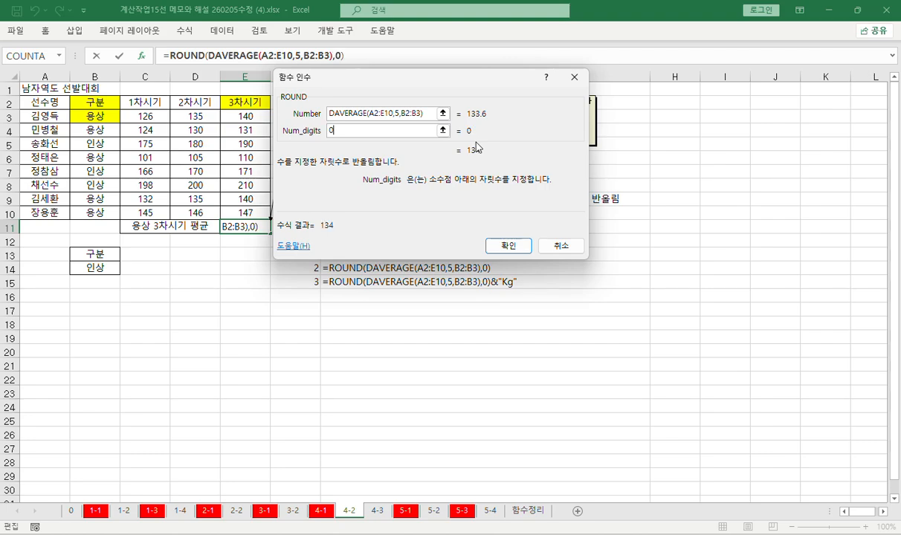
{"action": "key", "text": "Tab"}
{"action": "key", "text": "Return"}
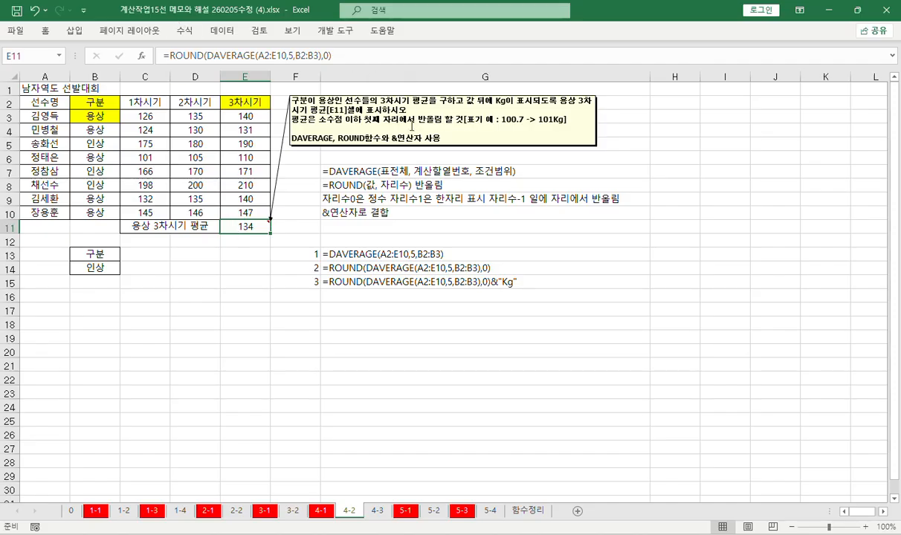
Step: Append &"Kg" to the end of the ROUND formula in E11 and confirm it
{"action": "left_click", "coordinate": [355, 53]}
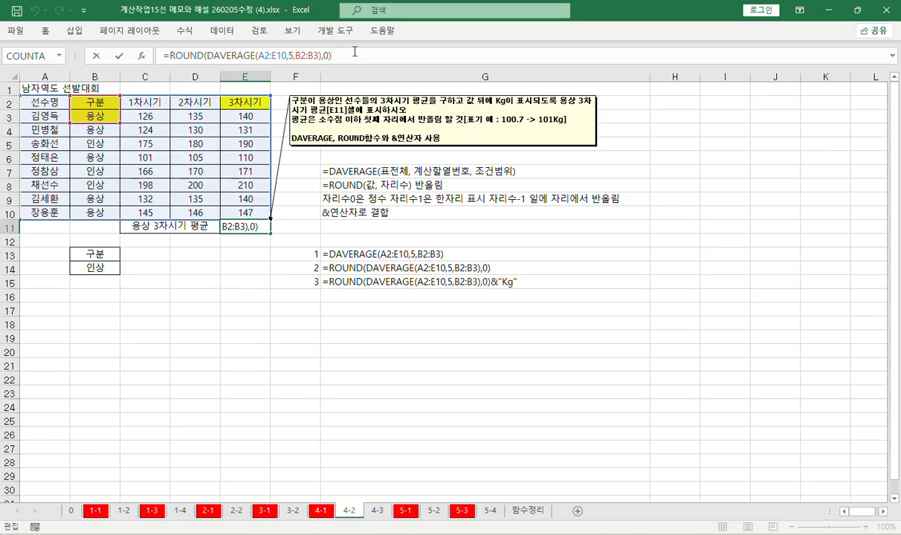
{"action": "type", "text": "&\"KG"}
{"action": "key", "text": "BackSpace"}
{"action": "key", "text": "BackSpace"}
{"action": "type", "text": "g\""}
{"action": "key", "text": "Return"}
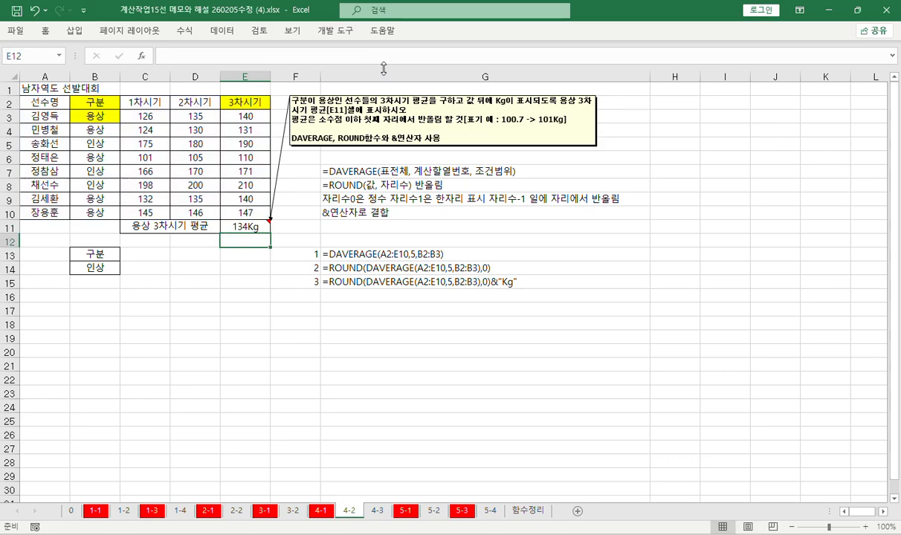